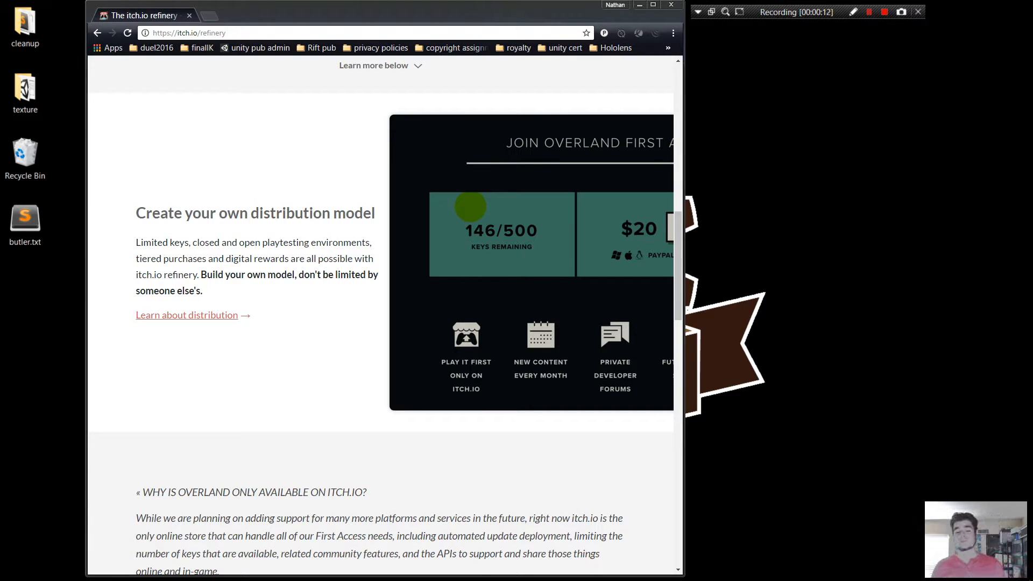
Look through the itch.io refinery page and open the butler documentation from its developer tools section
{"action": "scroll", "coordinate": [433, 215], "scroll_direction": "down", "scroll_amount": 1}
{"action": "scroll", "coordinate": [420, 255], "scroll_direction": "up", "scroll_amount": 1}
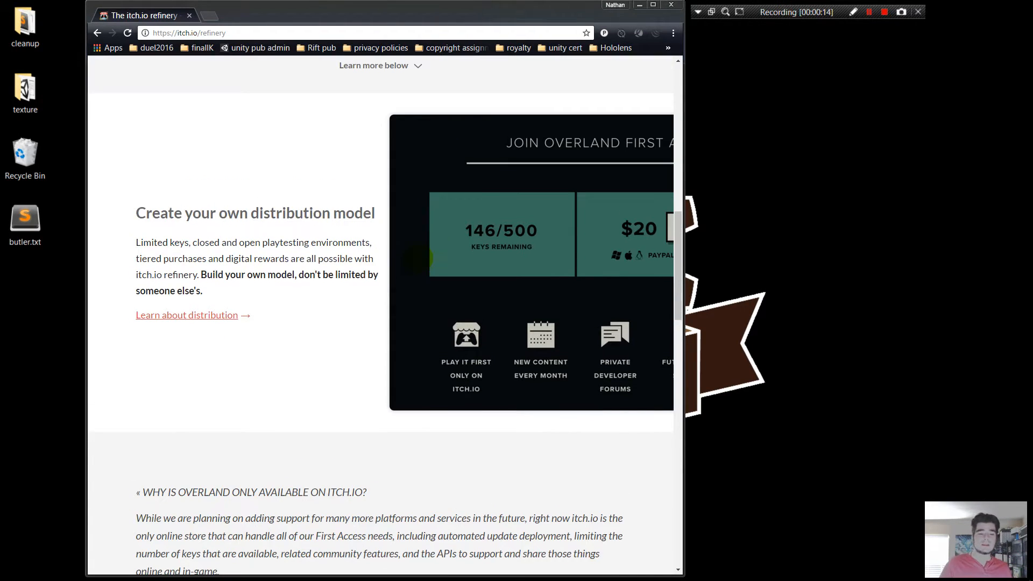
{"action": "scroll", "coordinate": [373, 252], "scroll_direction": "down", "scroll_amount": 9}
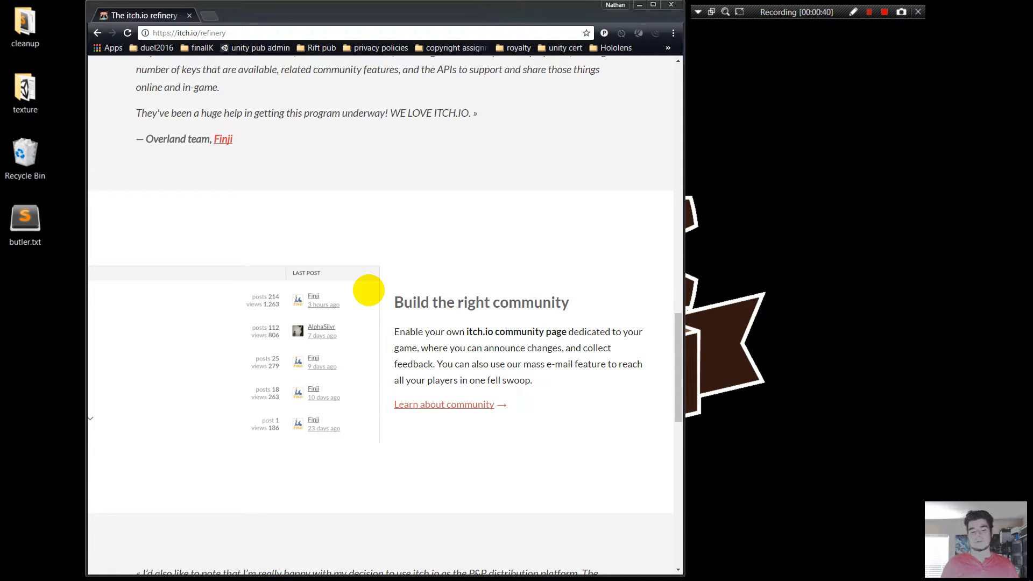
{"action": "scroll", "coordinate": [368, 290], "scroll_direction": "up", "scroll_amount": 20}
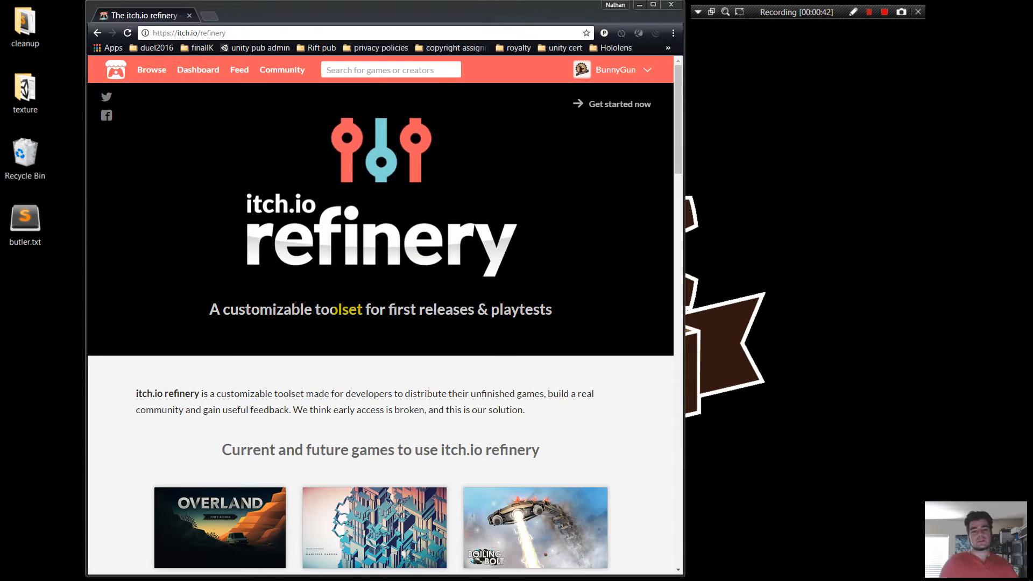
{"action": "scroll", "coordinate": [344, 312], "scroll_direction": "down", "scroll_amount": 3}
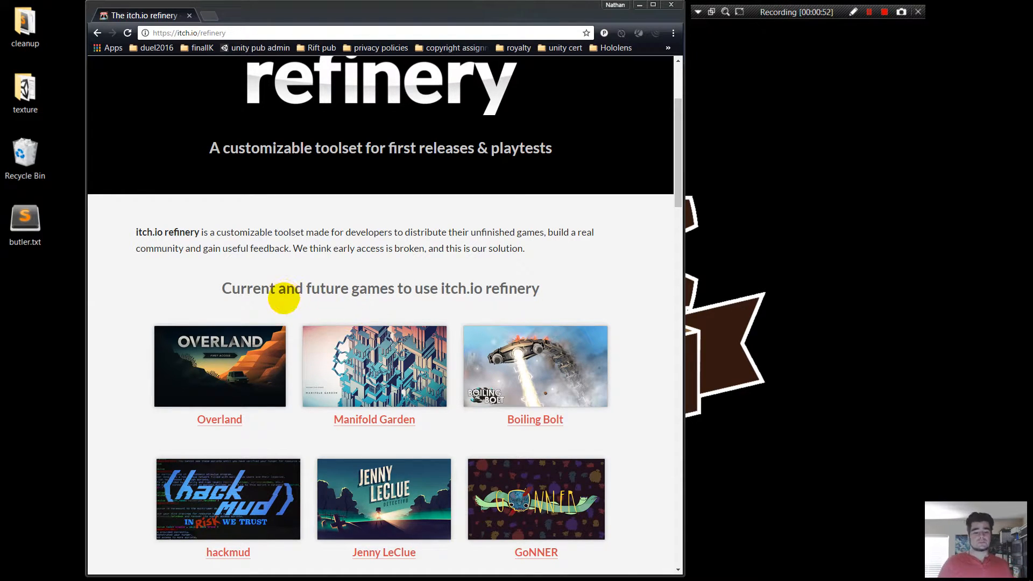
{"action": "scroll", "coordinate": [258, 318], "scroll_direction": "down", "scroll_amount": 15}
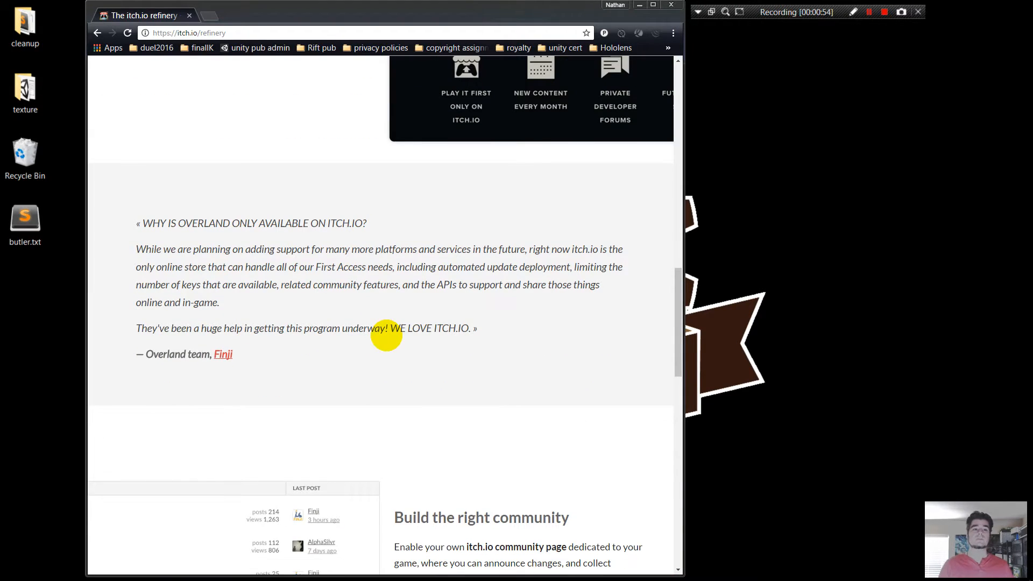
{"action": "scroll", "coordinate": [383, 333], "scroll_direction": "down", "scroll_amount": 7}
{"action": "scroll", "coordinate": [377, 323], "scroll_direction": "down", "scroll_amount": 8}
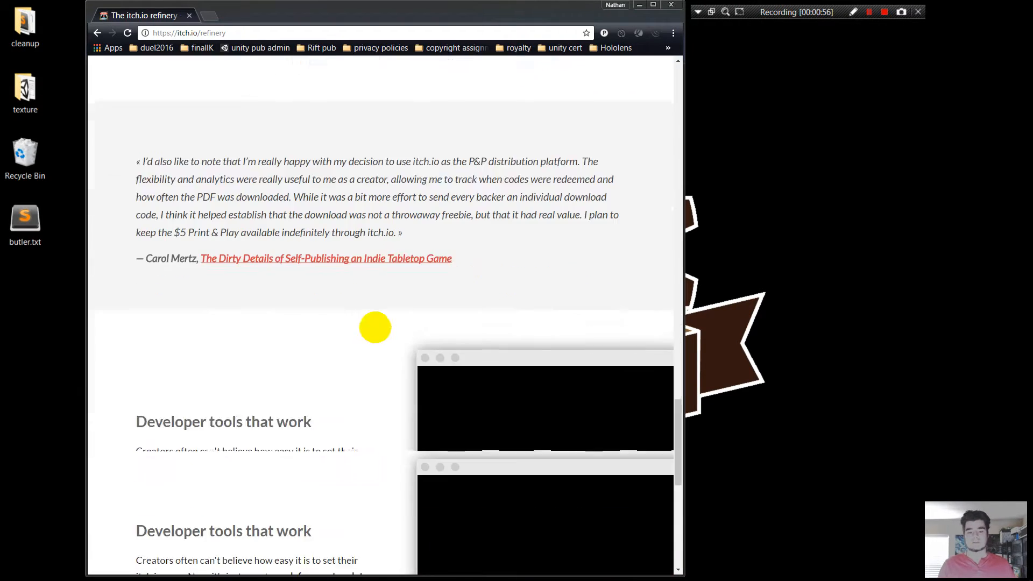
{"action": "scroll", "coordinate": [330, 376], "scroll_direction": "down", "scroll_amount": 3}
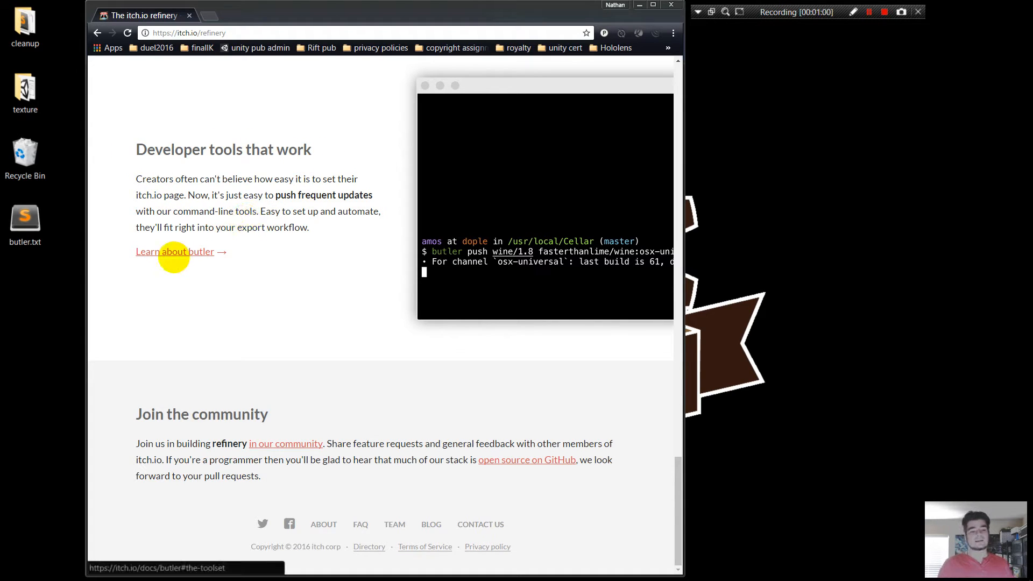
{"action": "left_click", "coordinate": [192, 251]}
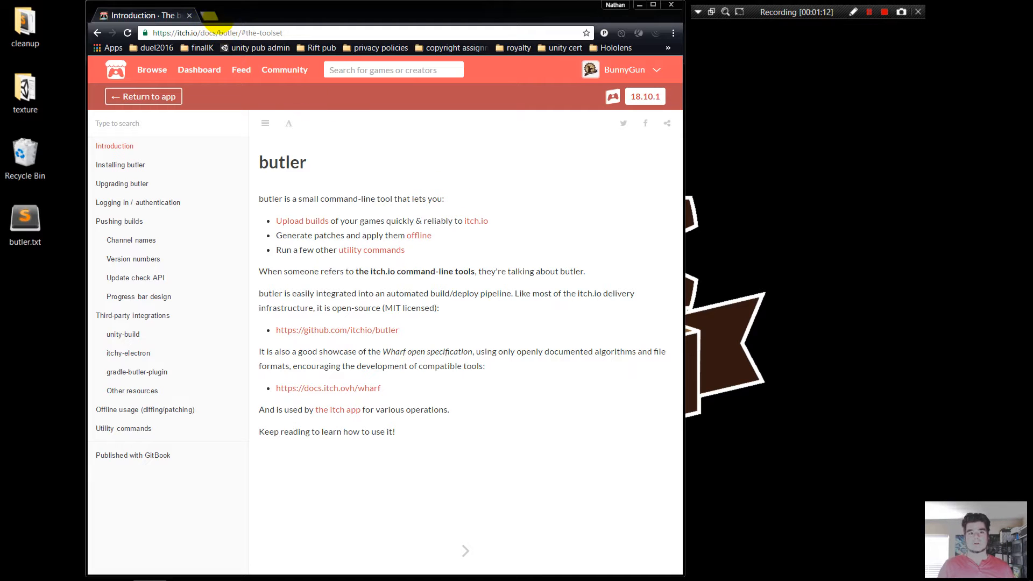
Open the new project page at itch.io/game/new in a new browser tab
{"action": "left_click", "coordinate": [209, 15]}
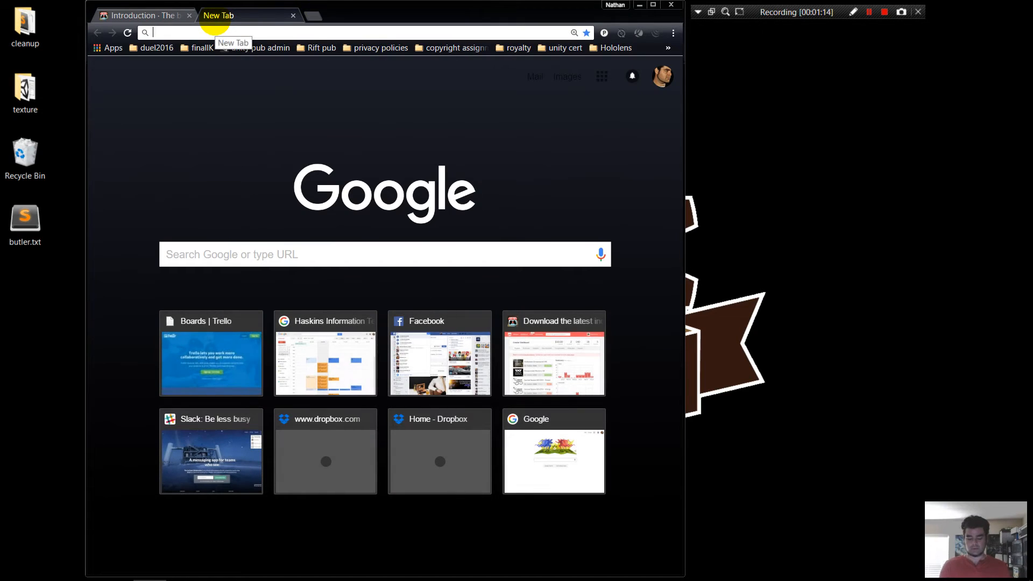
{"action": "type", "text": "itch.io/"}
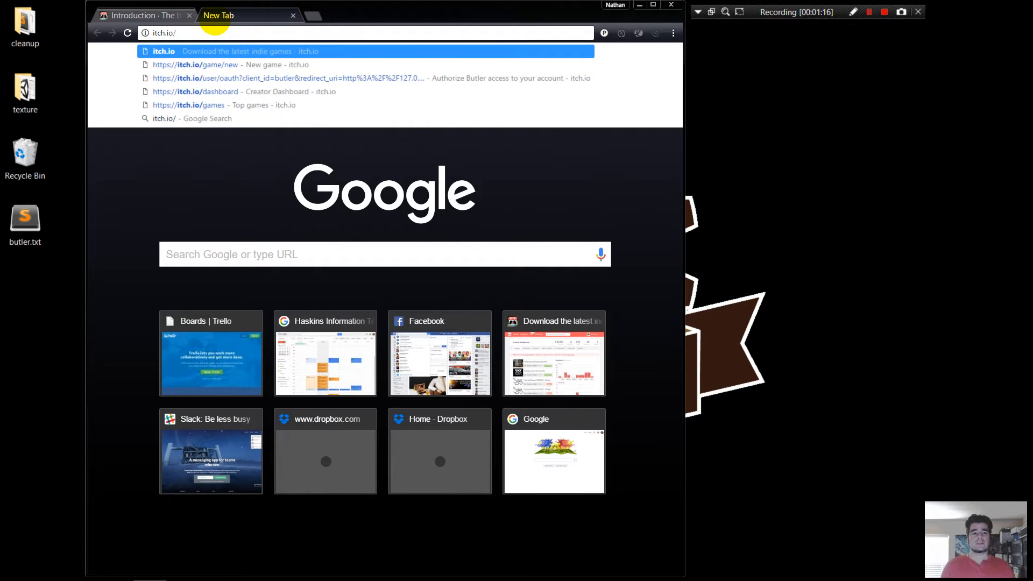
{"action": "type", "text": "game/new"}
{"action": "key", "text": "Return"}
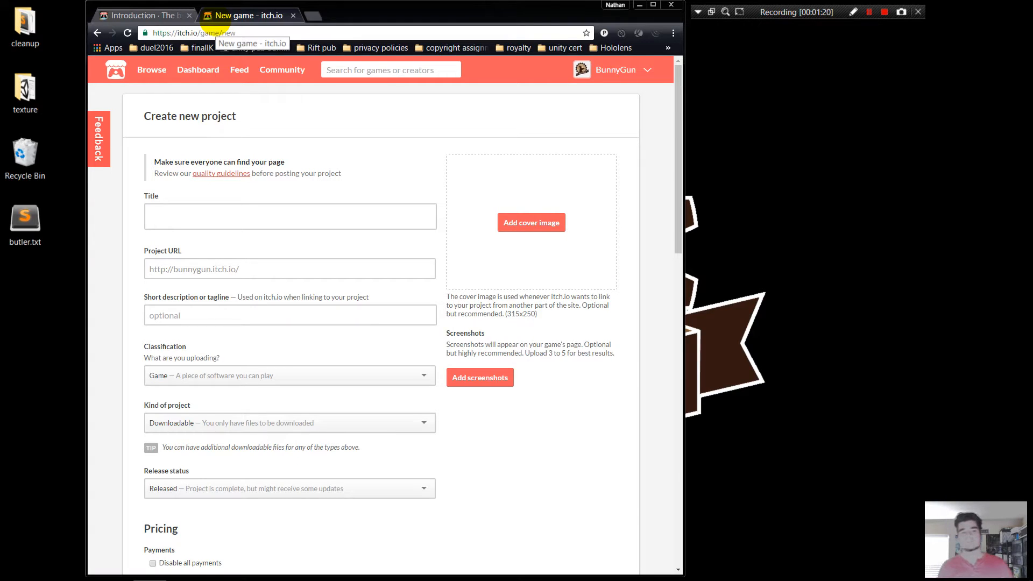
Title the new project "butler quest" and save it as a draft page
{"action": "left_click", "coordinate": [176, 206]}
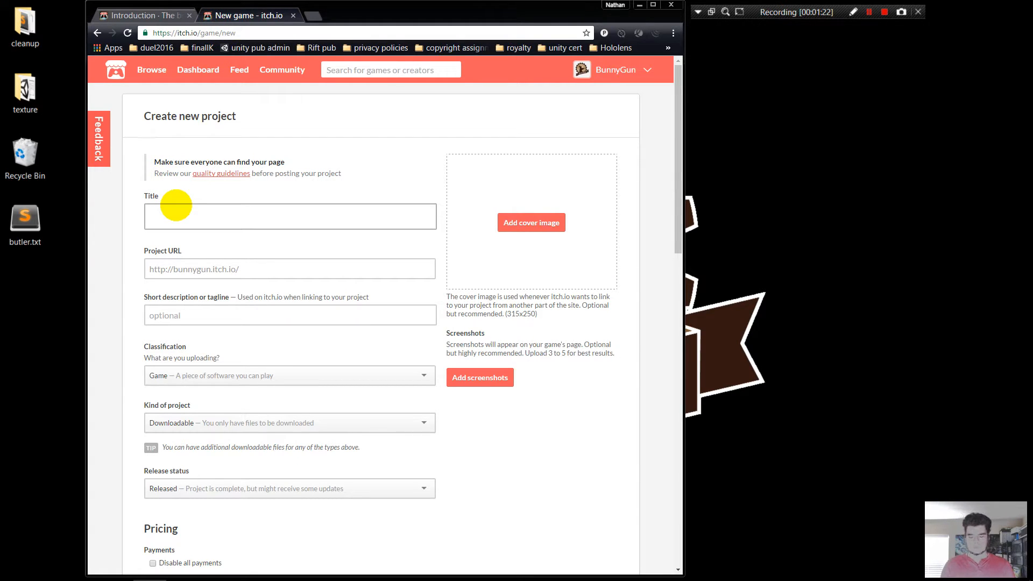
{"action": "type", "text": "butler"}
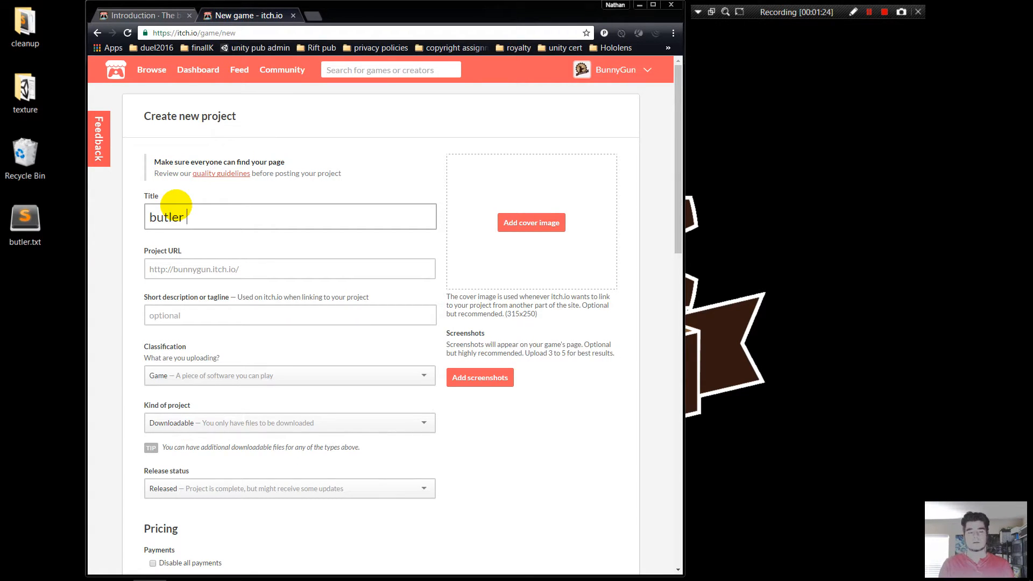
{"action": "type", "text": " quest"}
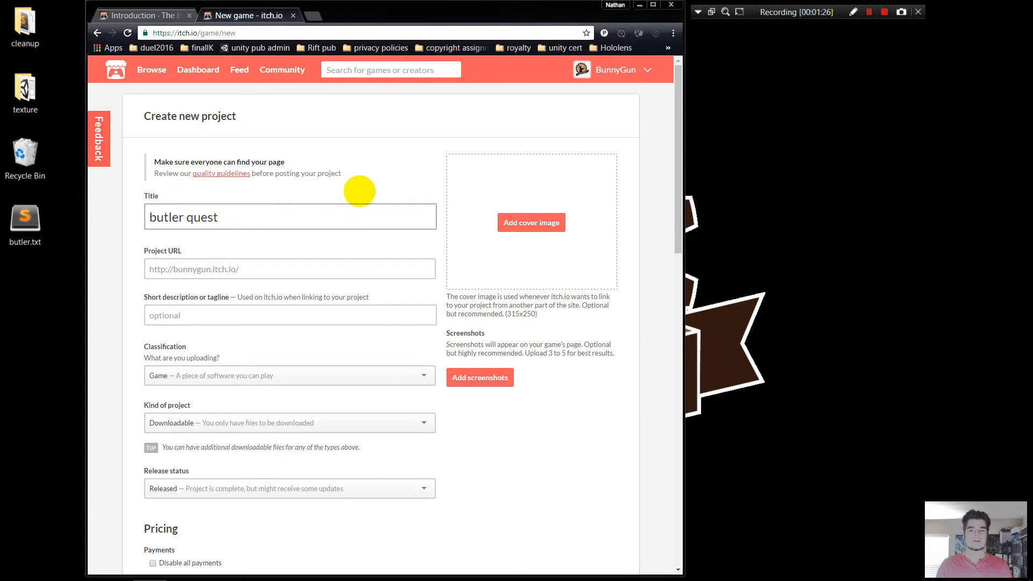
{"action": "scroll", "coordinate": [310, 363], "scroll_direction": "down", "scroll_amount": 10}
{"action": "scroll", "coordinate": [290, 381], "scroll_direction": "down", "scroll_amount": 3}
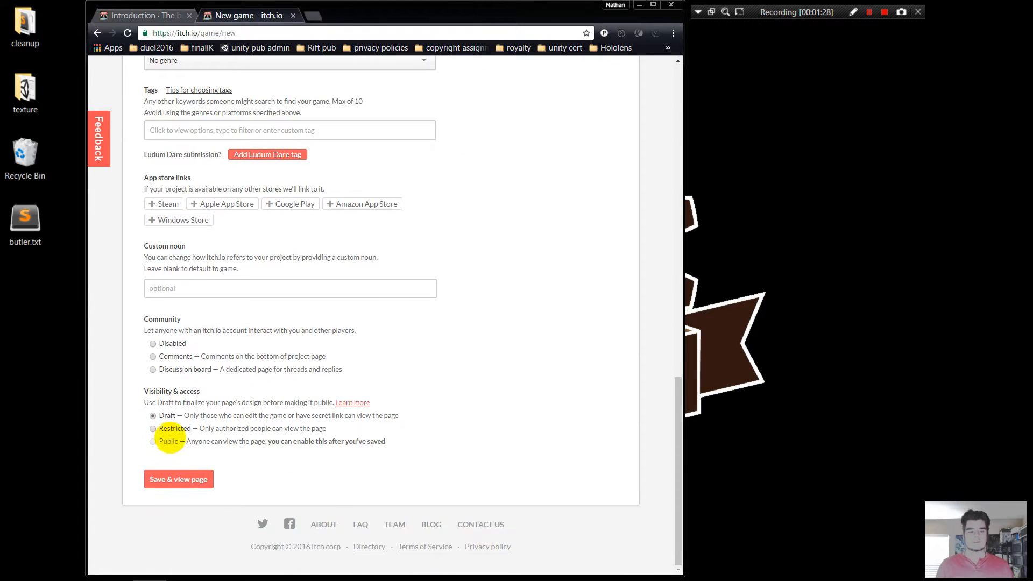
{"action": "left_click", "coordinate": [183, 479]}
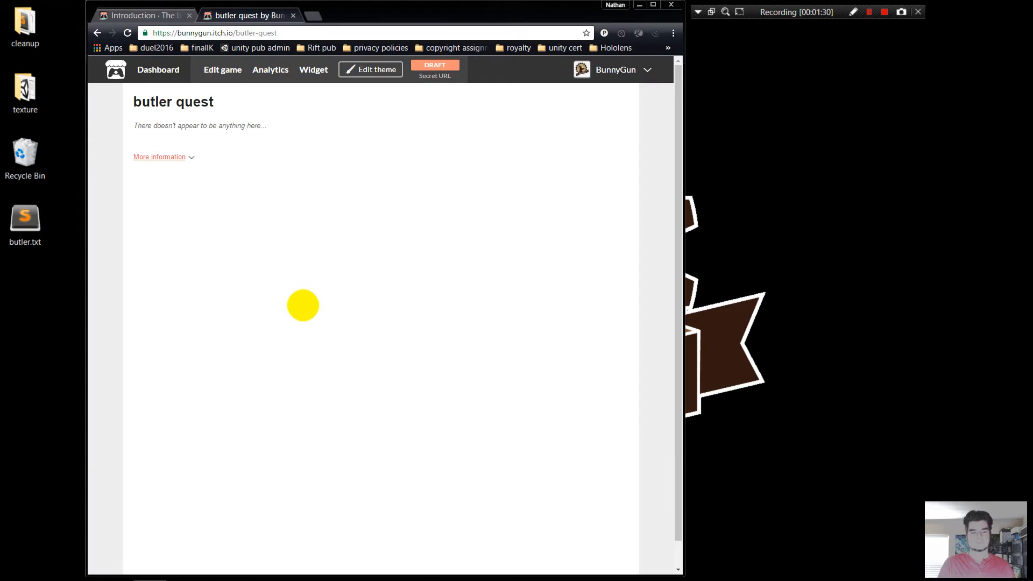
{"action": "left_click_drag", "start_coordinate": [134, 125], "coordinate": [290, 124]}
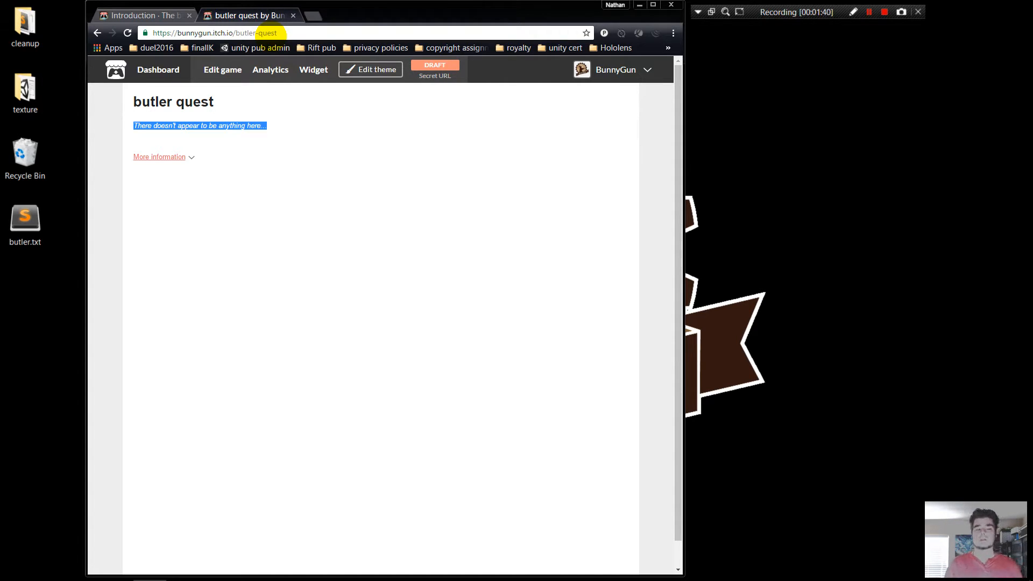
{"action": "left_click", "coordinate": [231, 151]}
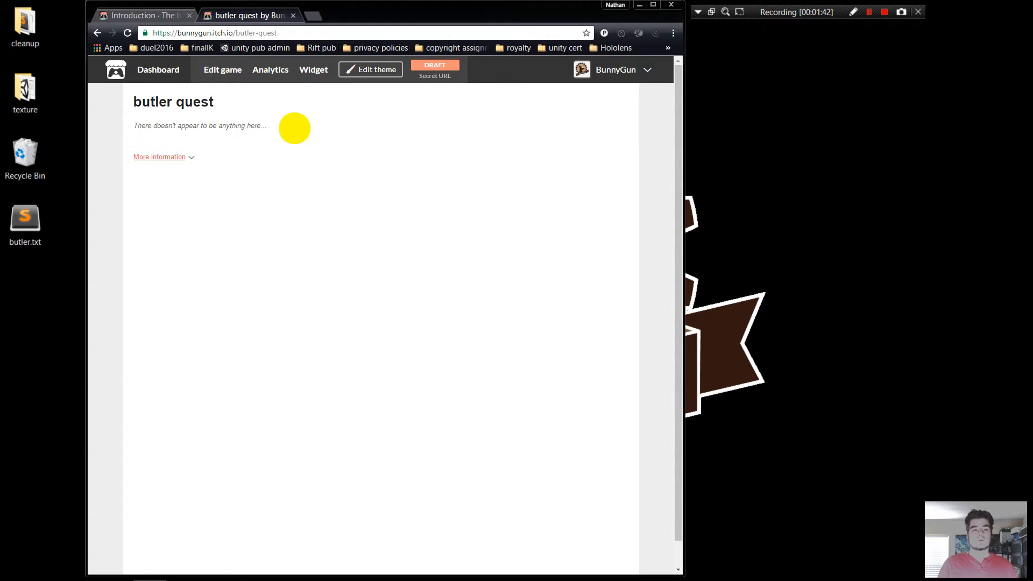
Download the Windows 64-bit build of butler to the desktop from the documentation's Installing butler page
{"action": "left_click", "coordinate": [160, 16]}
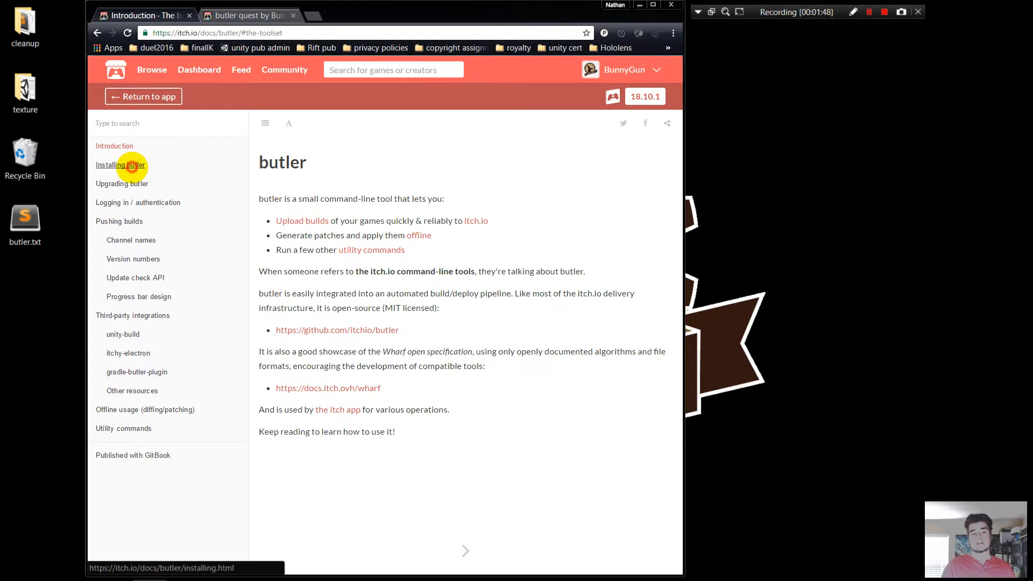
{"action": "left_click", "coordinate": [130, 165]}
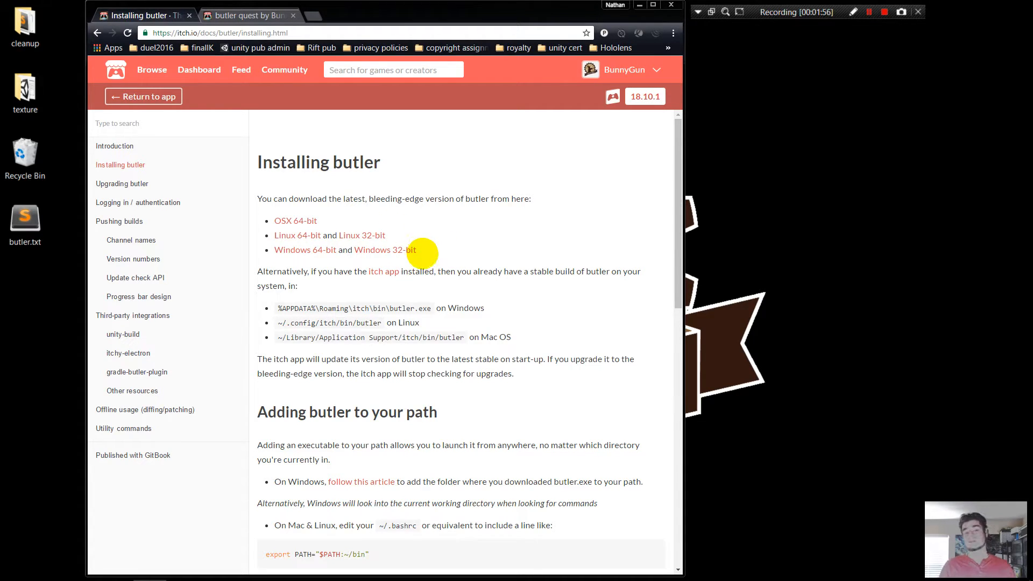
{"action": "scroll", "coordinate": [376, 253], "scroll_direction": "down", "scroll_amount": 1}
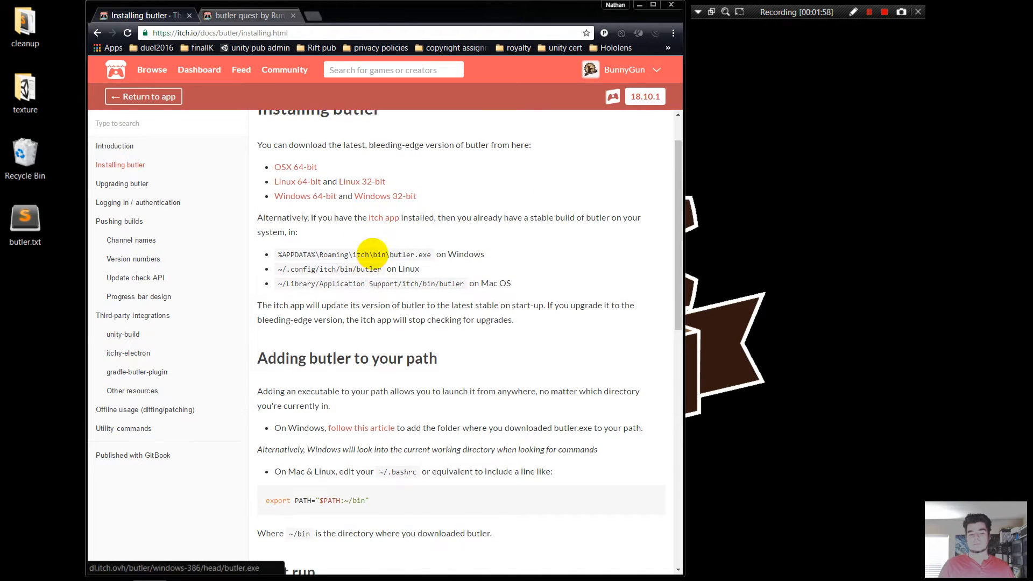
{"action": "scroll", "coordinate": [380, 257], "scroll_direction": "down", "scroll_amount": 2}
{"action": "scroll", "coordinate": [369, 260], "scroll_direction": "up", "scroll_amount": 2}
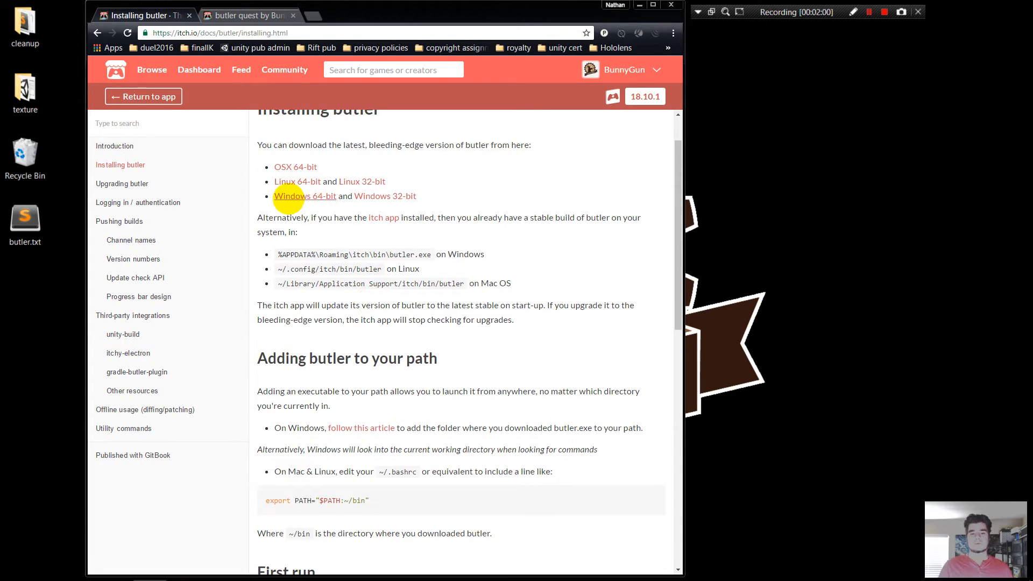
{"action": "left_click", "coordinate": [289, 197]}
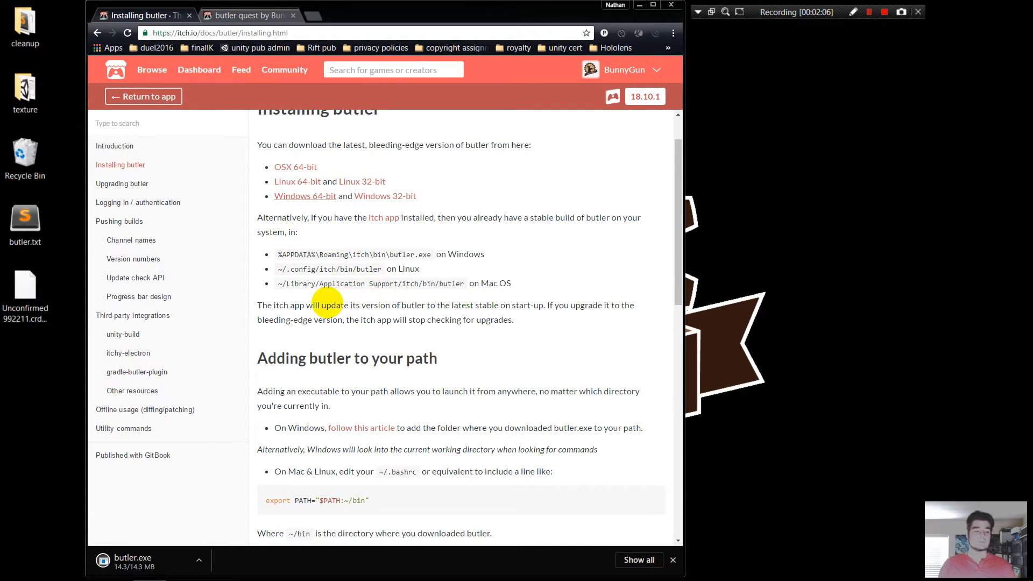
{"action": "left_click", "coordinate": [17, 290]}
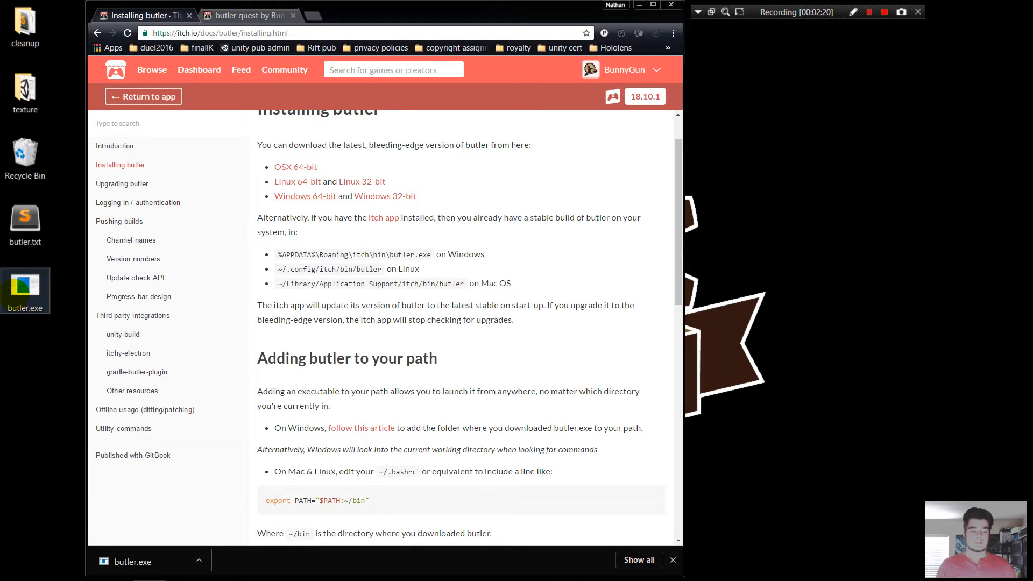
Bring up the Windows app search
{"action": "key", "text": "super"}
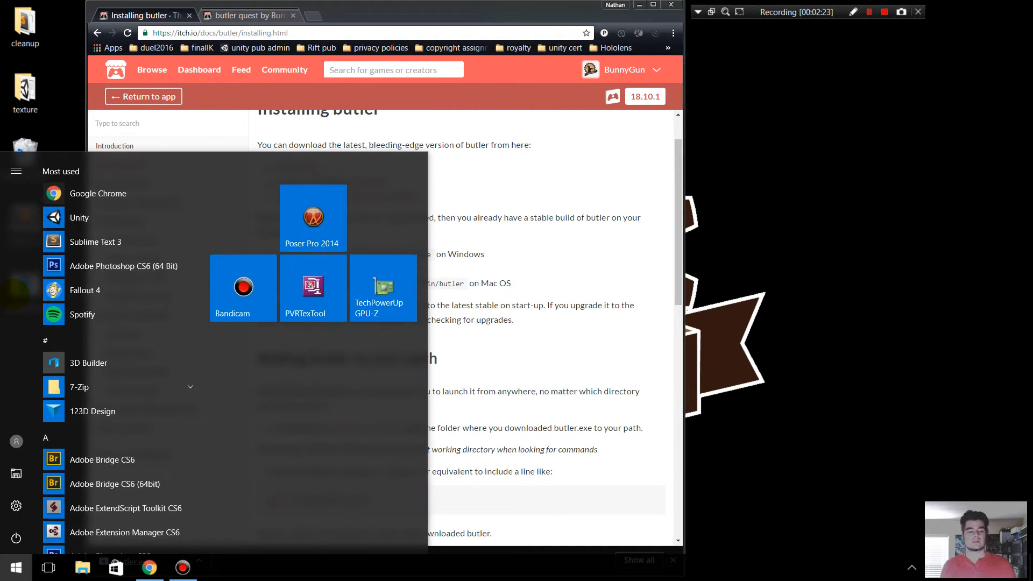
{"action": "type", "text": "cinnabd"}
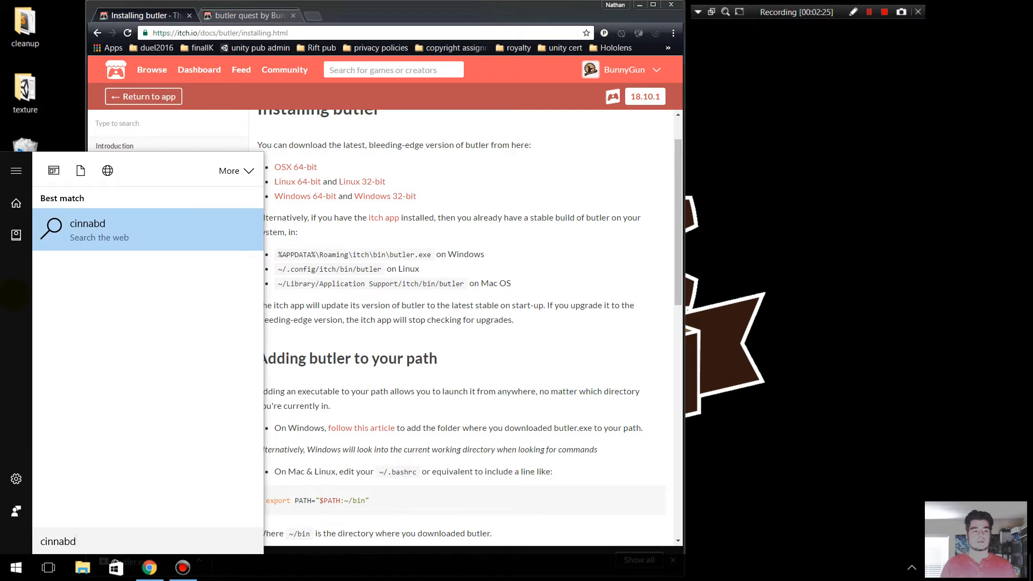
{"action": "key", "text": "BackSpace"}
{"action": "key", "text": "BackSpace"}
{"action": "key", "text": "BackSpace"}
{"action": "key", "text": "BackSpace"}
{"action": "key", "text": "BackSpace"}
{"action": "key", "text": "BackSpace"}
{"action": "key", "text": "BackSpace"}
{"action": "type", "text": "co"}
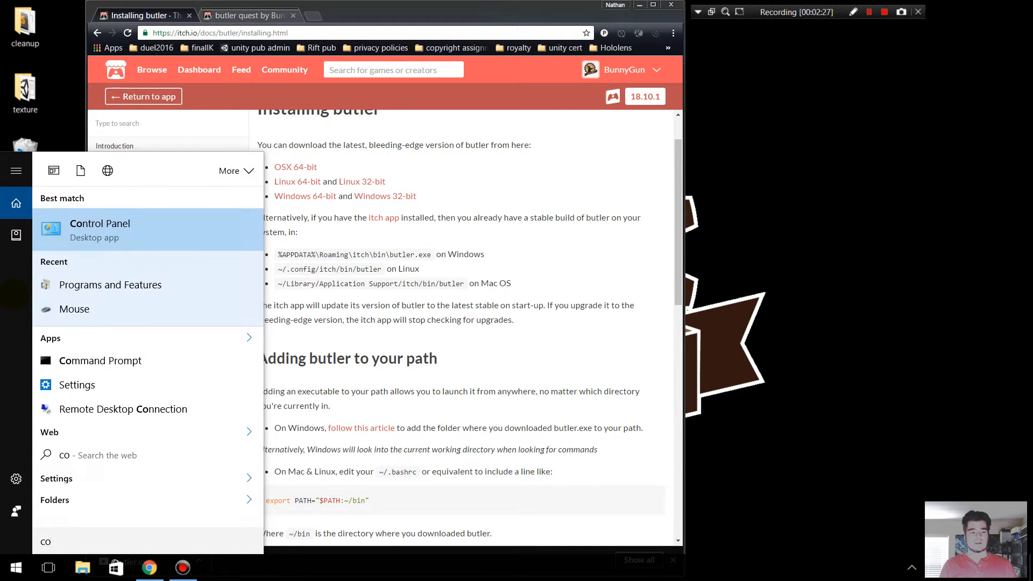
{"action": "key", "text": "BackSpace"}
{"action": "key", "text": "BackSpace"}
Search for "command" to launch Command Prompt, and change its working directory to Desktop
{"action": "type", "text": "command"}
{"action": "key", "text": "Return"}
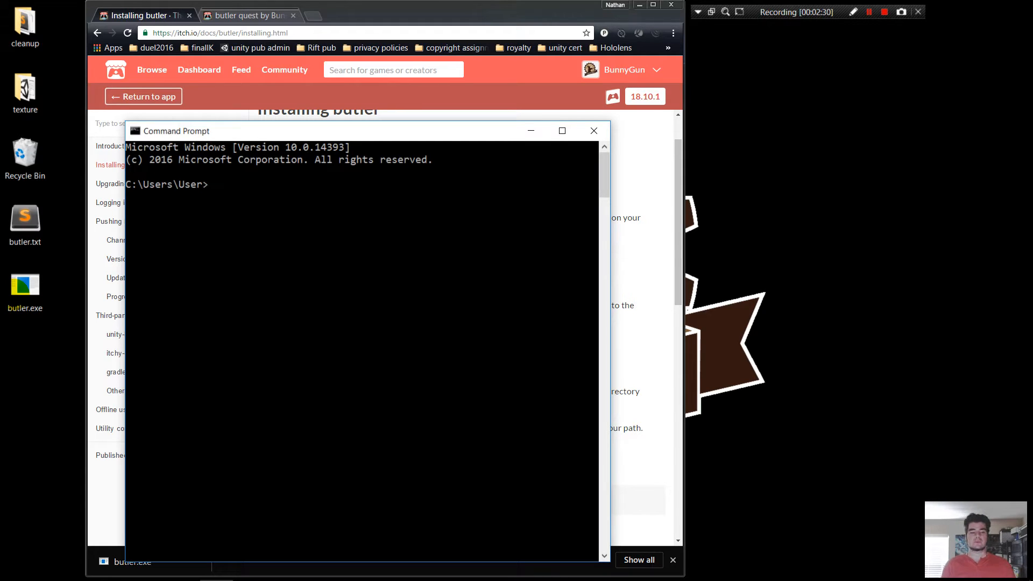
{"action": "type", "text": "cd Desktop"}
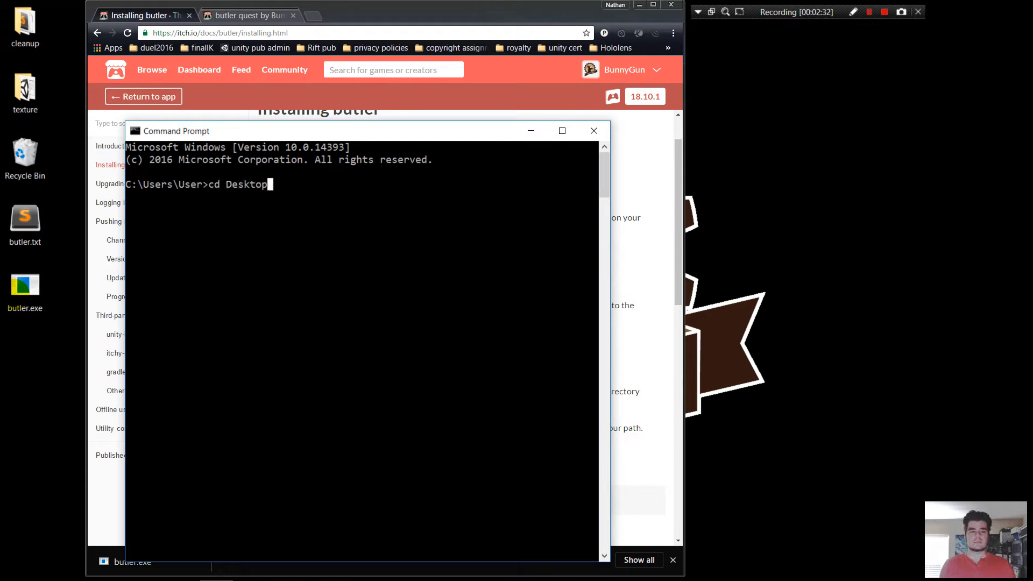
{"action": "key", "text": "Return"}
Run butler without arguments and review the flags and commands in its help output
{"action": "type", "text": "butler"}
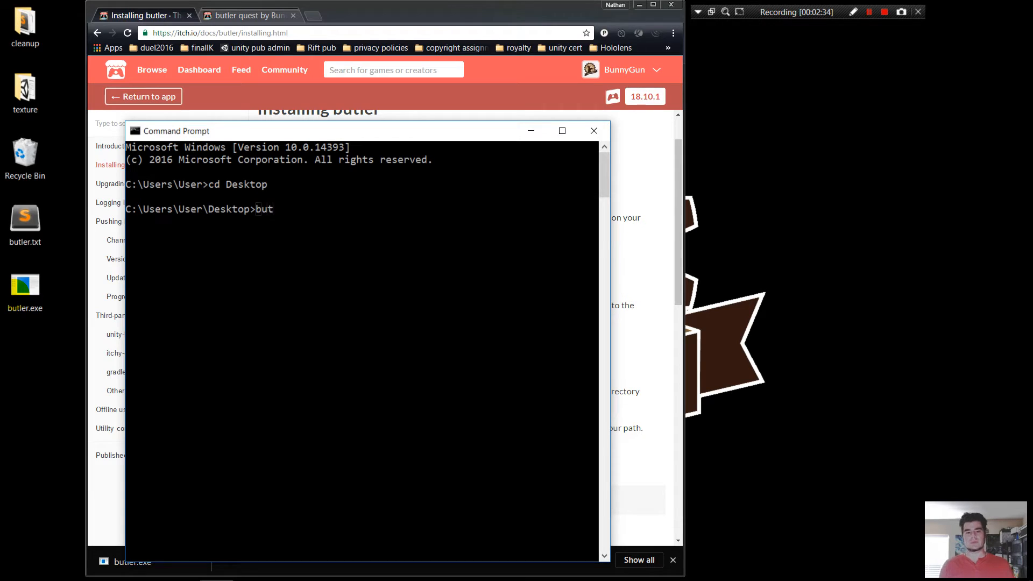
{"action": "key", "text": "Return"}
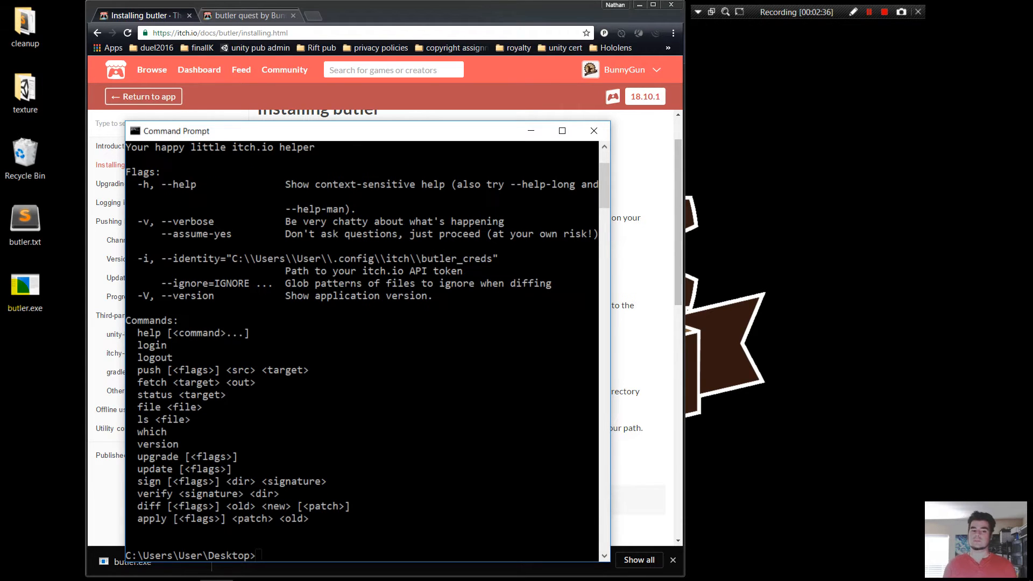
{"action": "scroll", "coordinate": [126, 221], "scroll_direction": "up", "scroll_amount": 2}
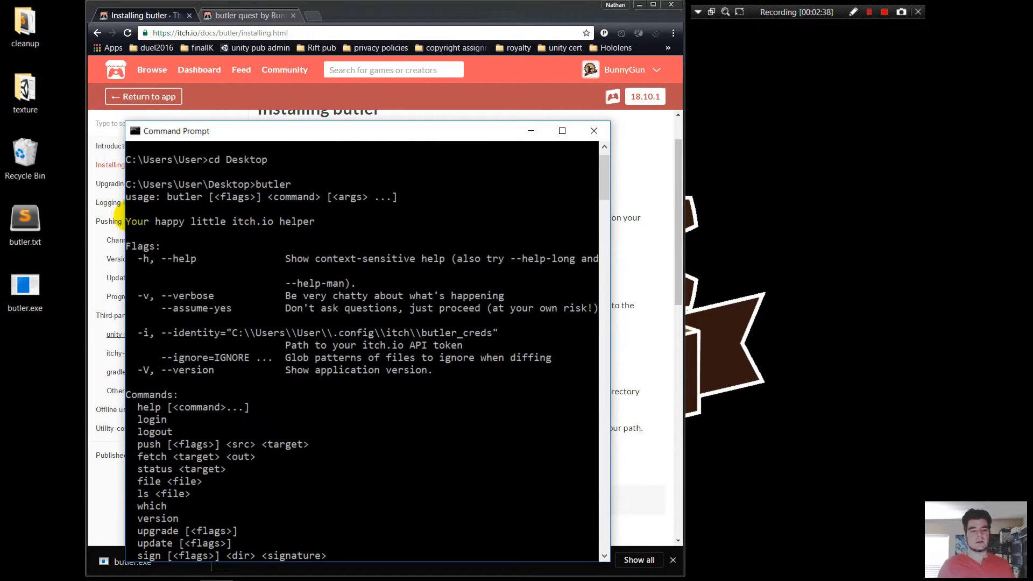
{"action": "scroll", "coordinate": [320, 283], "scroll_direction": "down", "scroll_amount": 4}
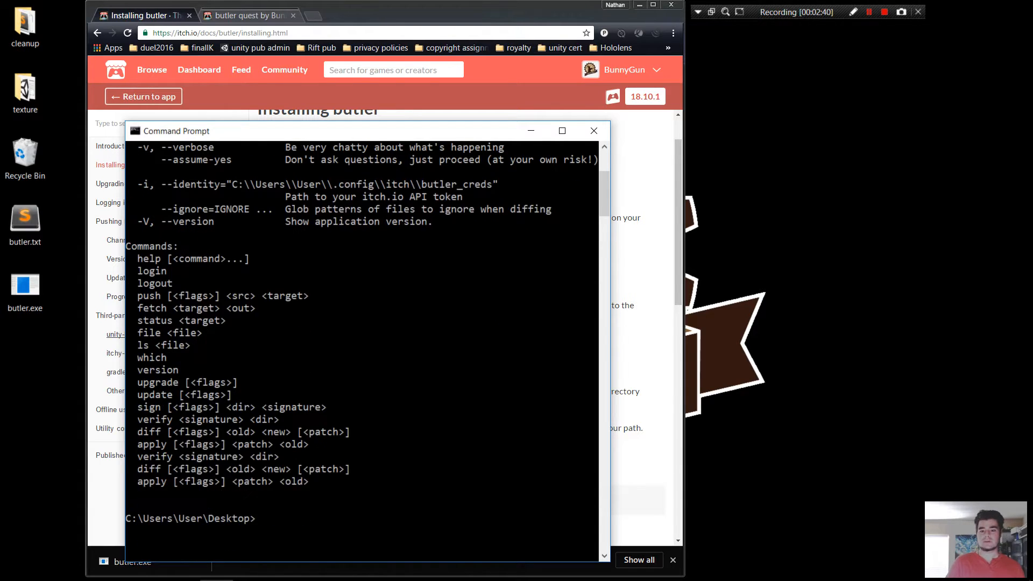
{"action": "scroll", "coordinate": [320, 283], "scroll_direction": "up", "scroll_amount": 2}
{"action": "scroll", "coordinate": [320, 283], "scroll_direction": "down", "scroll_amount": 4}
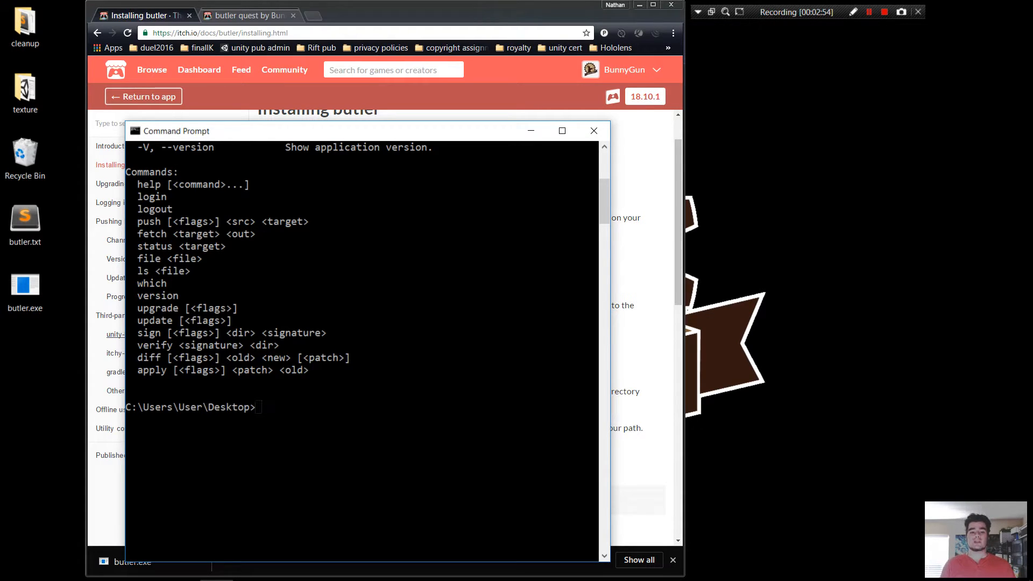
{"action": "type", "text": "v"}
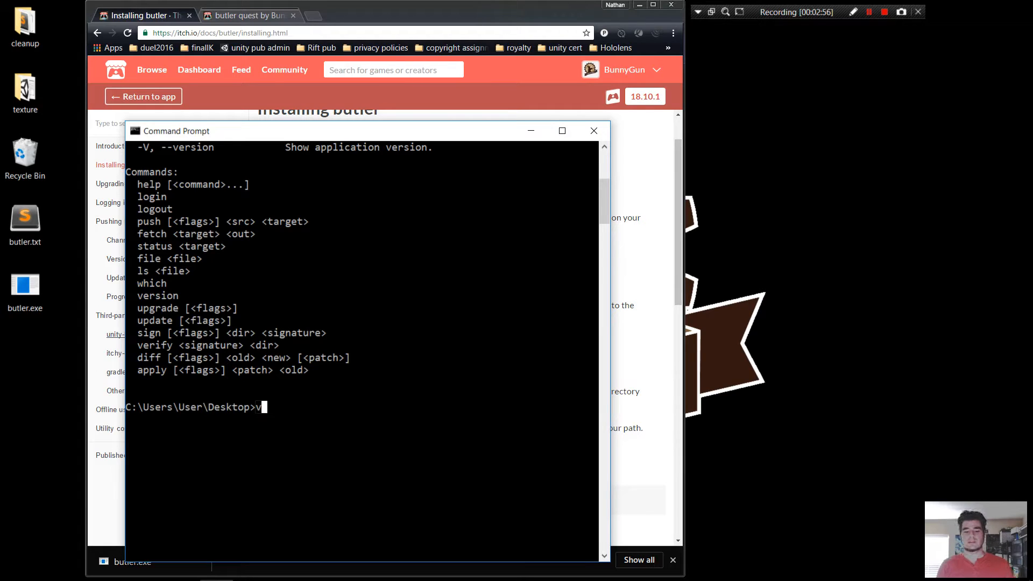
{"action": "type", "text": "butle"}
{"action": "key", "text": "BackSpace"}
{"action": "key", "text": "BackSpace"}
{"action": "key", "text": "BackSpace"}
{"action": "key", "text": "BackSpace"}
{"action": "key", "text": "BackSpace"}
{"action": "key", "text": "BackSpace"}
{"action": "type", "text": "butle"}
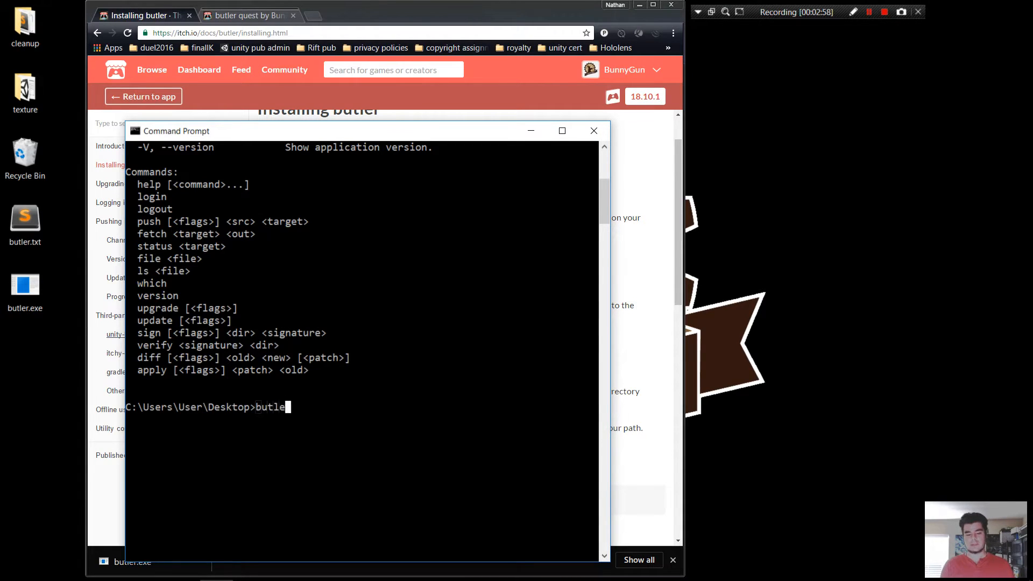
{"action": "key", "text": "BackSpace"}
{"action": "key", "text": "BackSpace"}
{"action": "key", "text": "BackSpace"}
{"action": "key", "text": "BackSpace"}
{"action": "key", "text": "BackSpace"}
Move up to the parent directory with "cd .." and try to run butler from there
{"action": "type", "text": "cd .."}
{"action": "key", "text": "Return"}
{"action": "type", "text": "butle"}
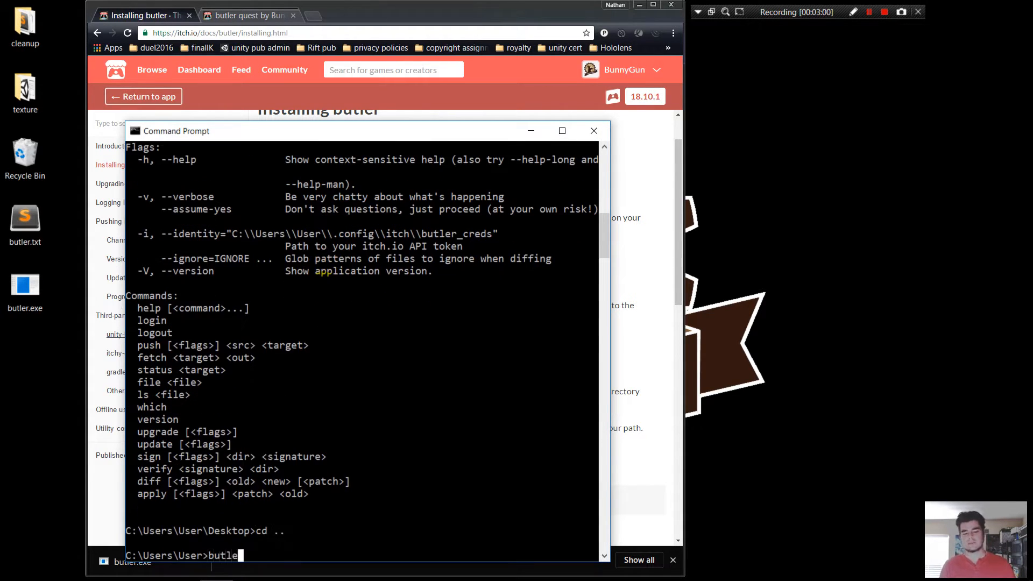
{"action": "type", "text": "r"}
{"action": "key", "text": "Return"}
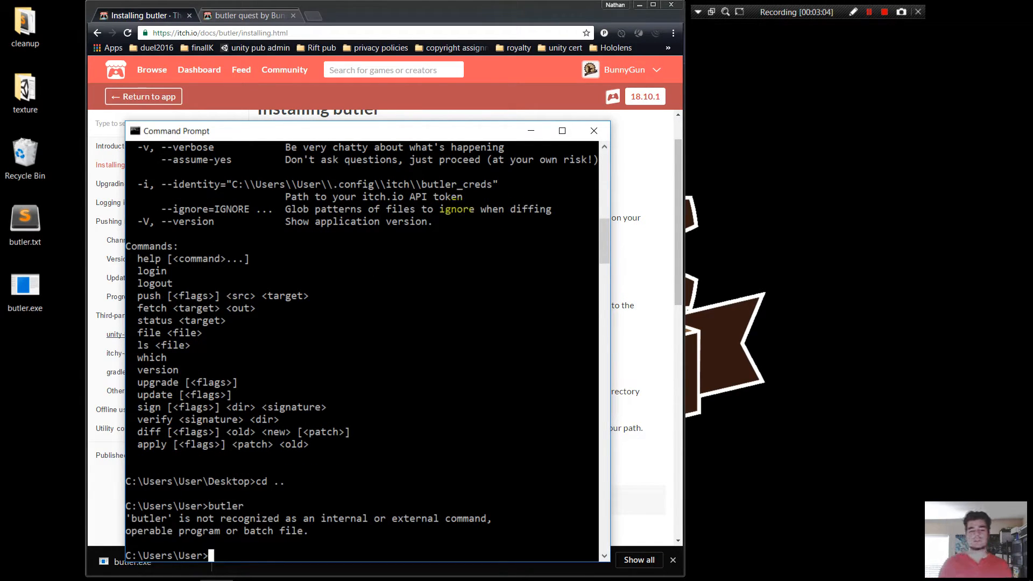
Open the Windows article linked under Adding butler to your path in a new tab and read how to add a folder to the PATH
{"action": "left_click_drag", "start_coordinate": [340, 135], "coordinate": [771, 89]}
{"action": "left_click", "coordinate": [473, 180]}
{"action": "scroll", "coordinate": [420, 199], "scroll_direction": "down", "scroll_amount": 1}
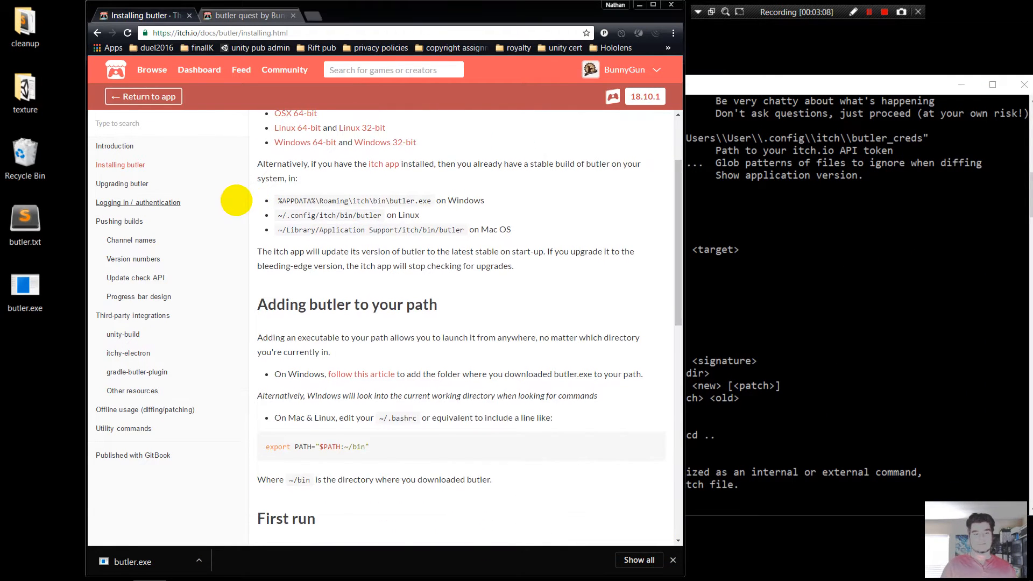
{"action": "scroll", "coordinate": [376, 205], "scroll_direction": "down", "scroll_amount": 2}
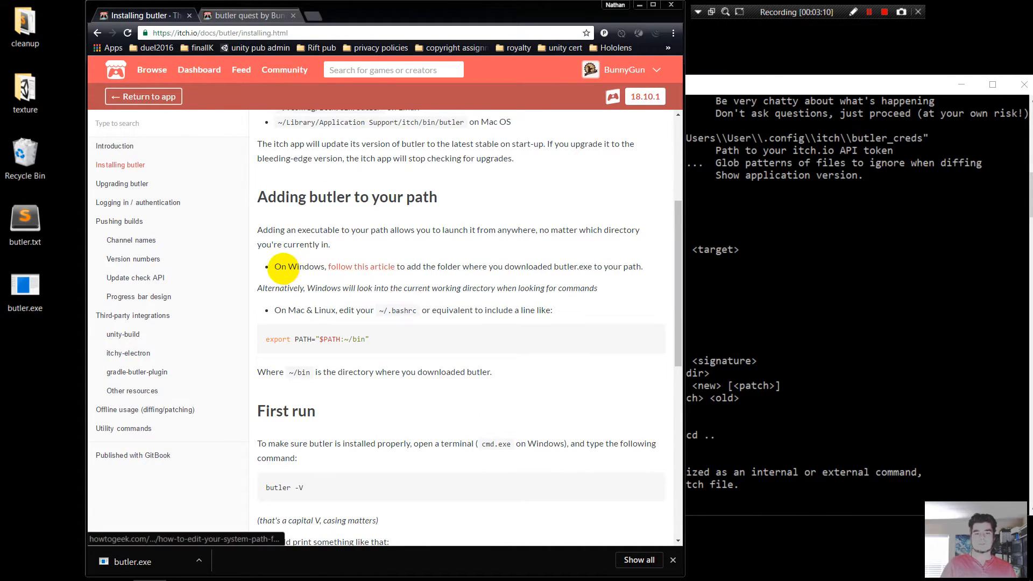
{"action": "right_click", "coordinate": [356, 269]}
{"action": "left_click", "coordinate": [377, 284]}
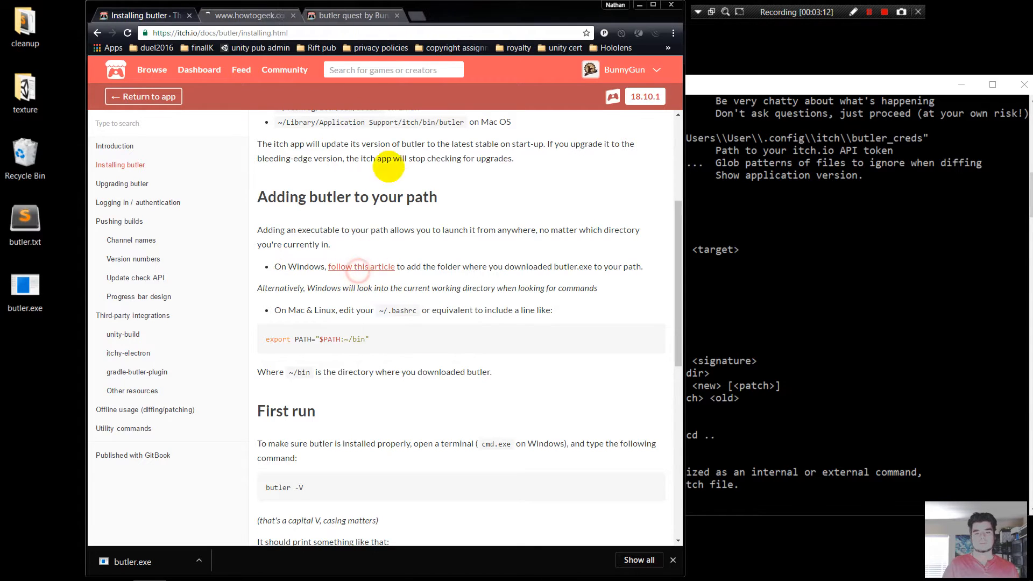
{"action": "left_click", "coordinate": [224, 17]}
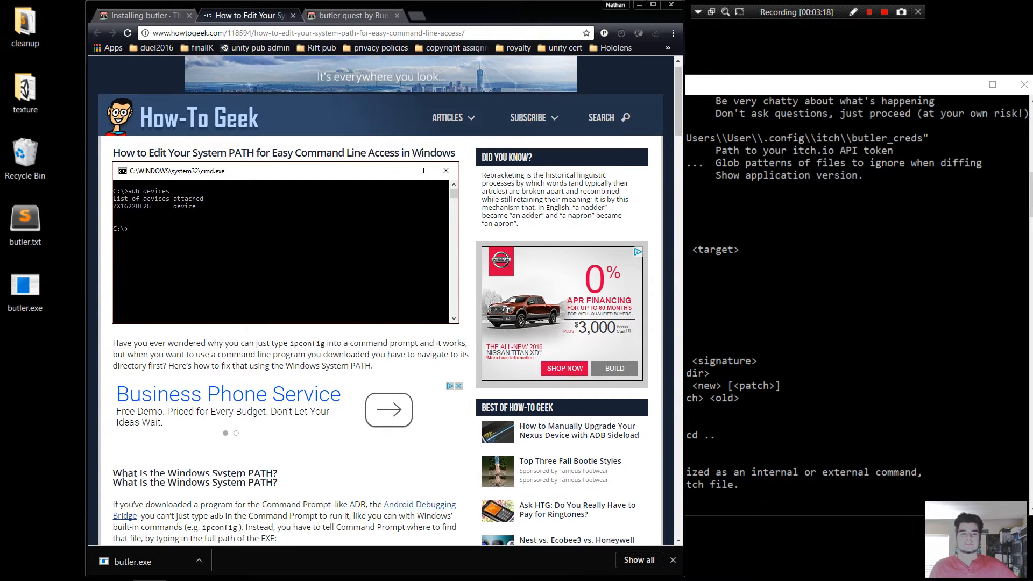
{"action": "scroll", "coordinate": [330, 270], "scroll_direction": "down", "scroll_amount": 7}
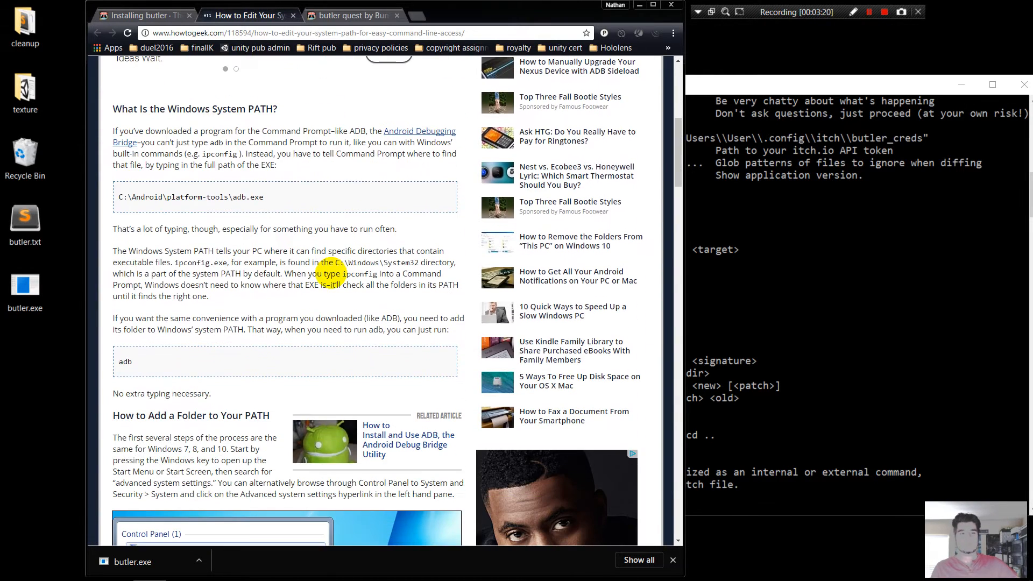
{"action": "scroll", "coordinate": [330, 274], "scroll_direction": "down", "scroll_amount": 6}
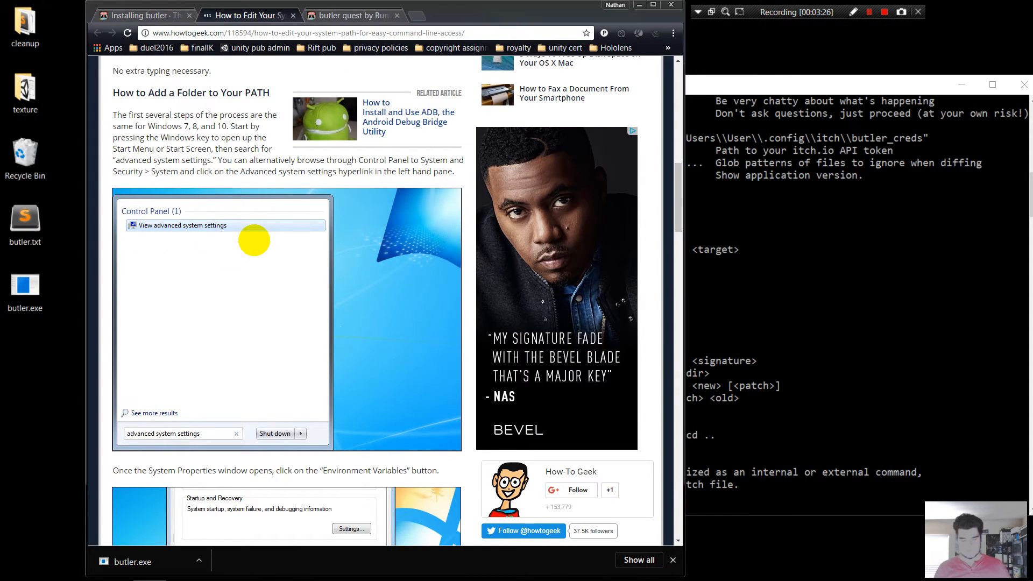
Search Windows for "view ad" to open the advanced system settings, and bring up the Environment Variables
{"action": "key", "text": "super"}
{"action": "type", "text": "view ad"}
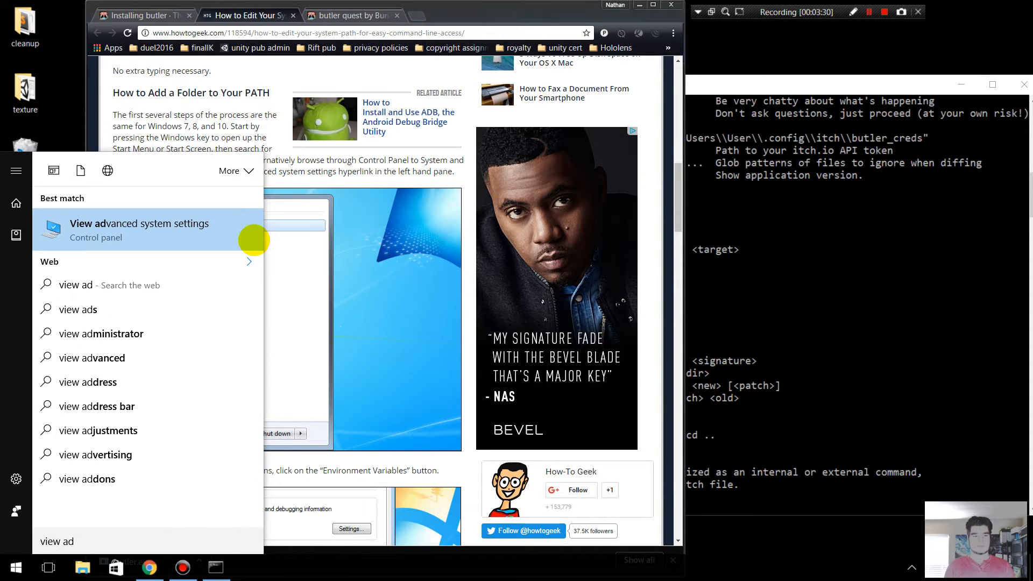
{"action": "left_click", "coordinate": [196, 225]}
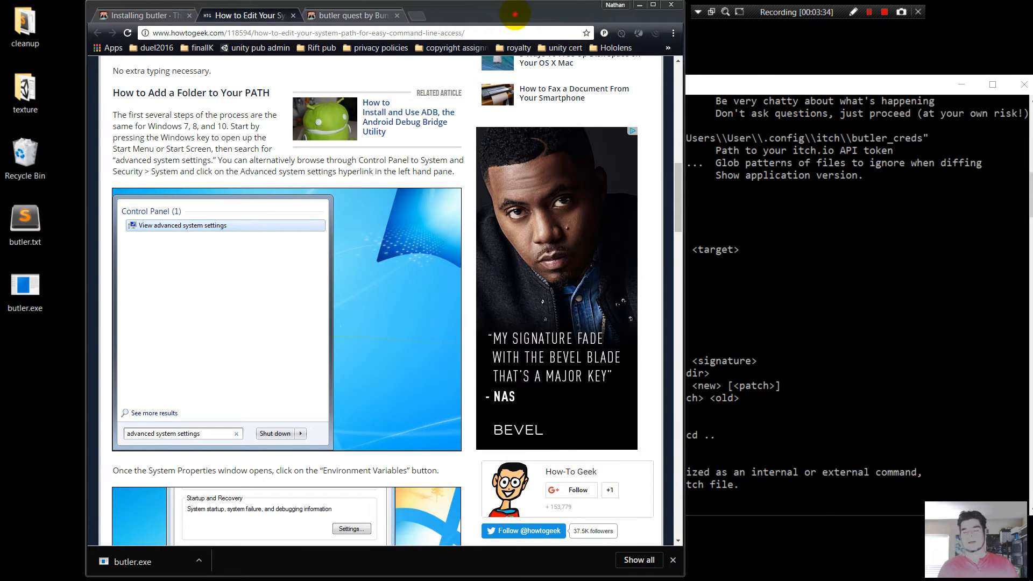
{"action": "left_click_drag", "start_coordinate": [516, 19], "coordinate": [492, 247]}
{"action": "left_click_drag", "start_coordinate": [304, 149], "coordinate": [452, 28]}
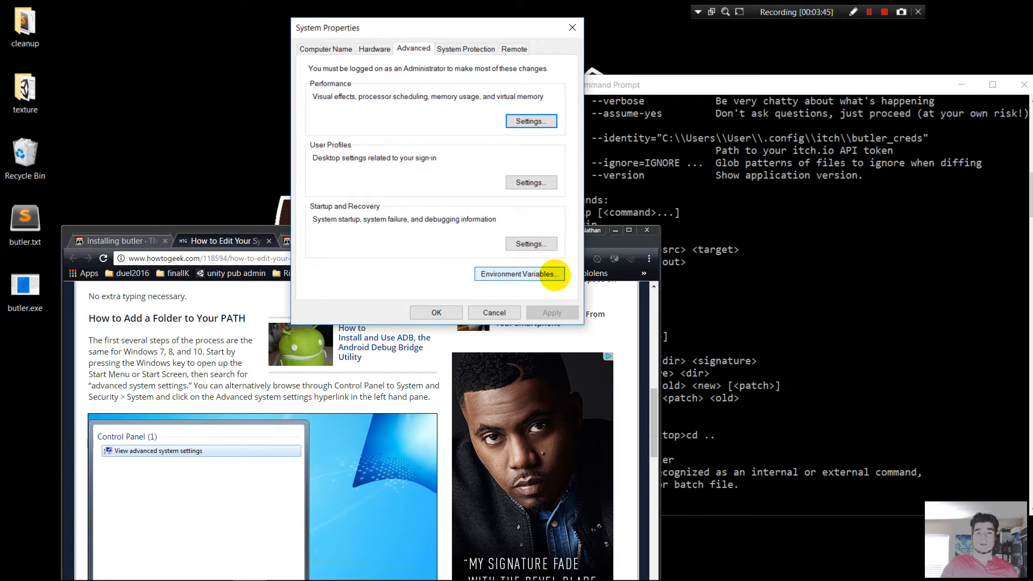
{"action": "left_click", "coordinate": [554, 275]}
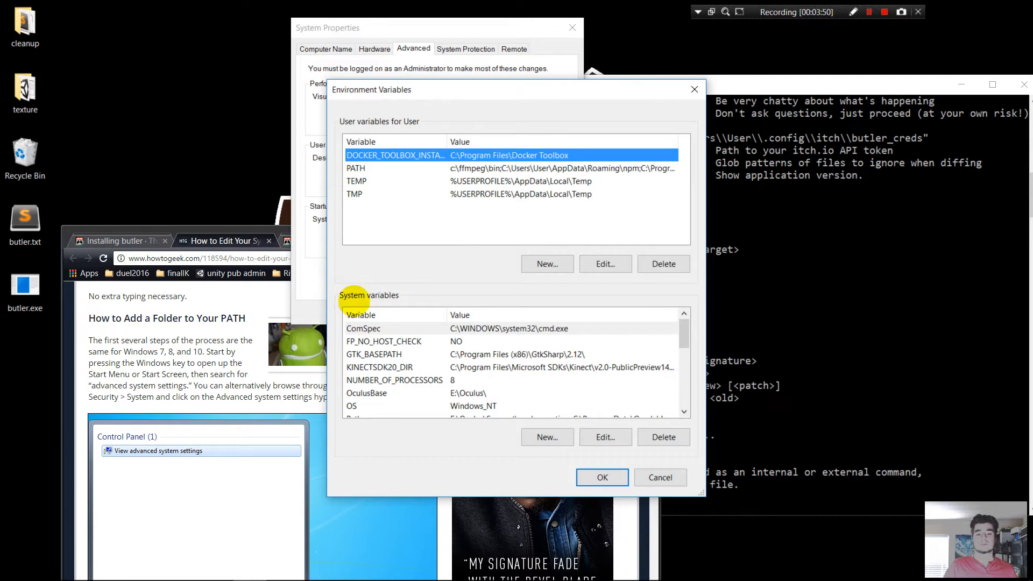
Open the Path system variable for editing and move its dialog clear of the variable lists
{"action": "scroll", "coordinate": [379, 350], "scroll_direction": "down", "scroll_amount": 2}
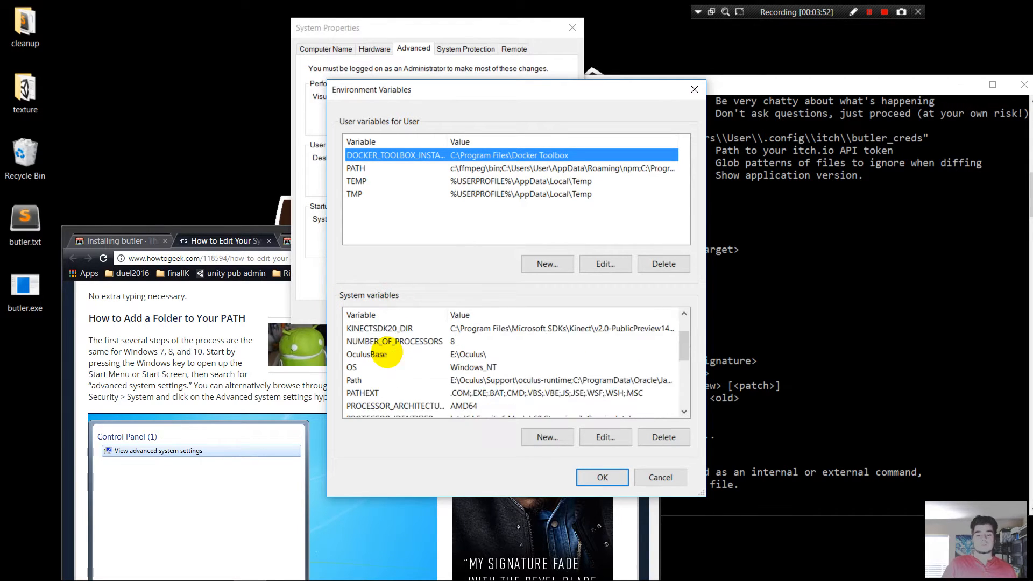
{"action": "left_click", "coordinate": [372, 341]}
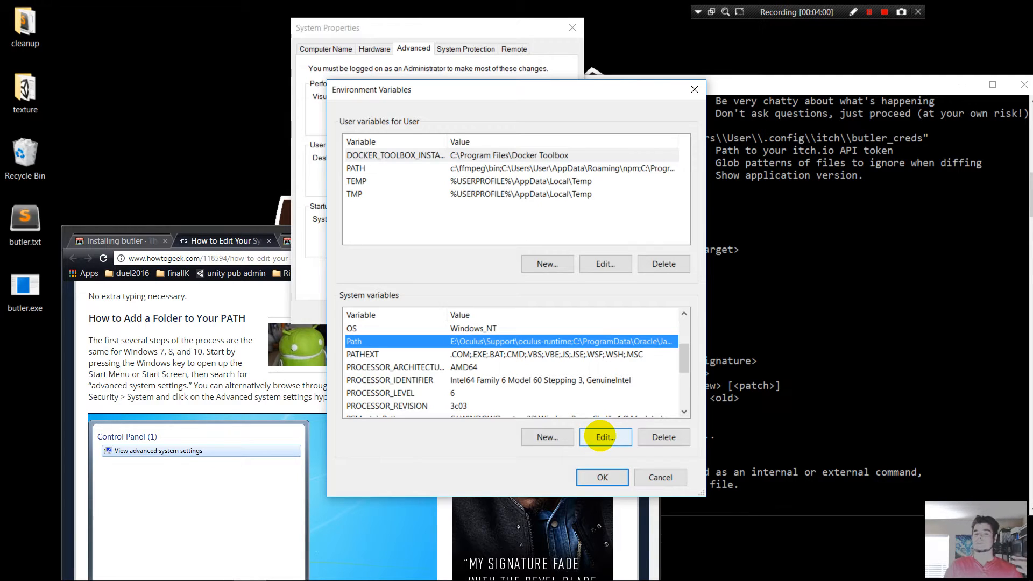
{"action": "left_click", "coordinate": [361, 168]}
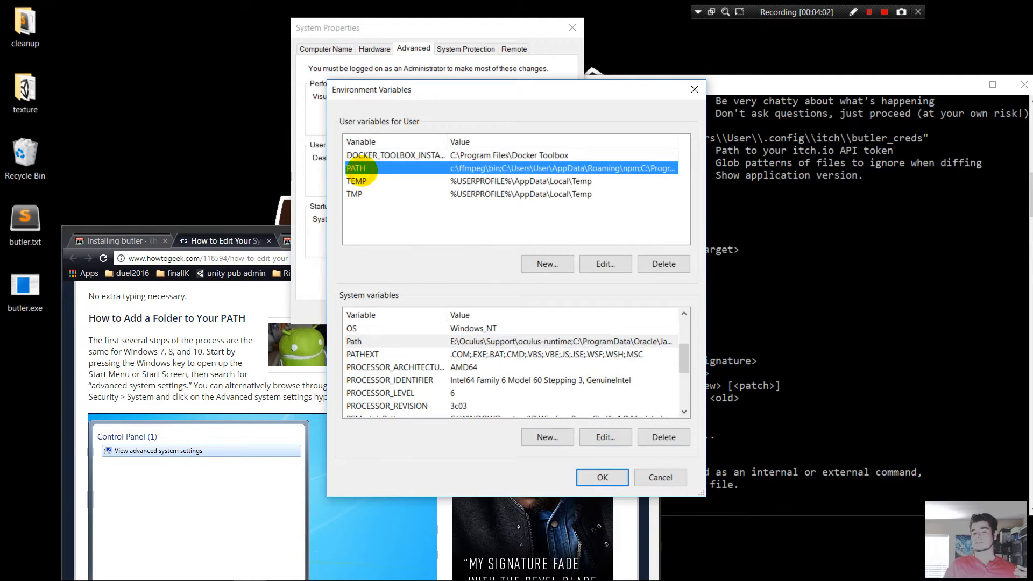
{"action": "left_click", "coordinate": [371, 340]}
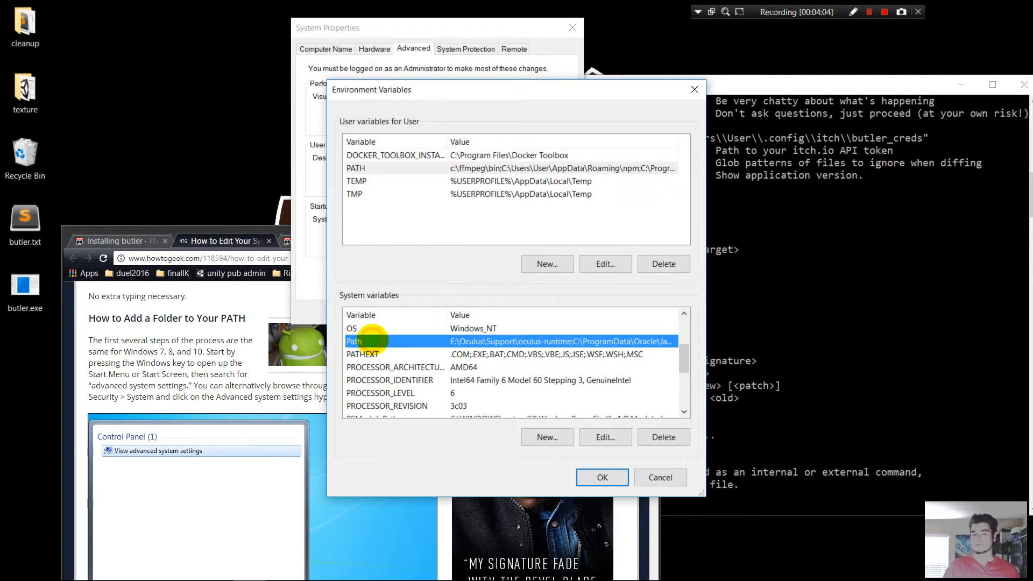
{"action": "left_click", "coordinate": [605, 435]}
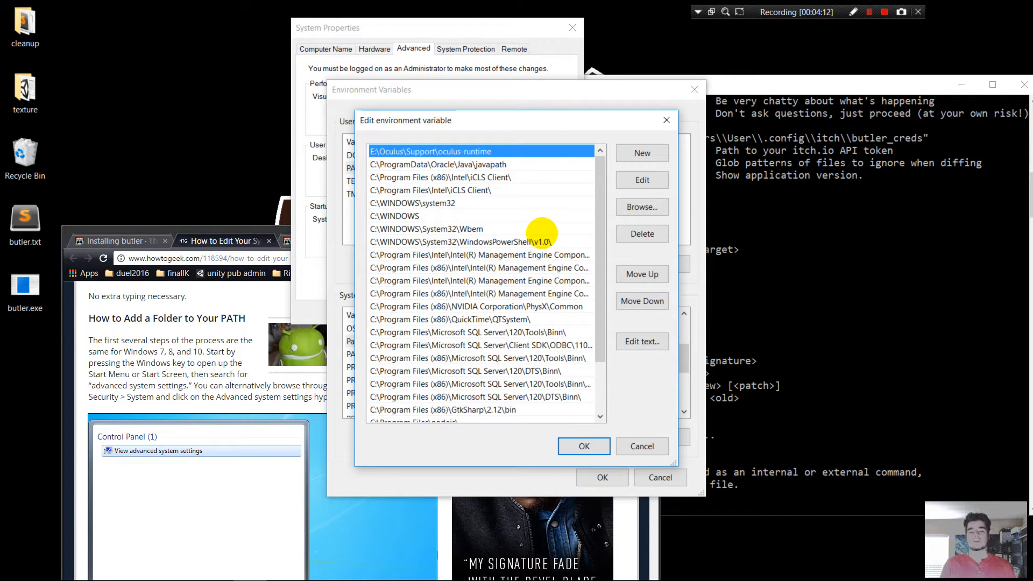
{"action": "left_click_drag", "start_coordinate": [444, 119], "coordinate": [583, 117]}
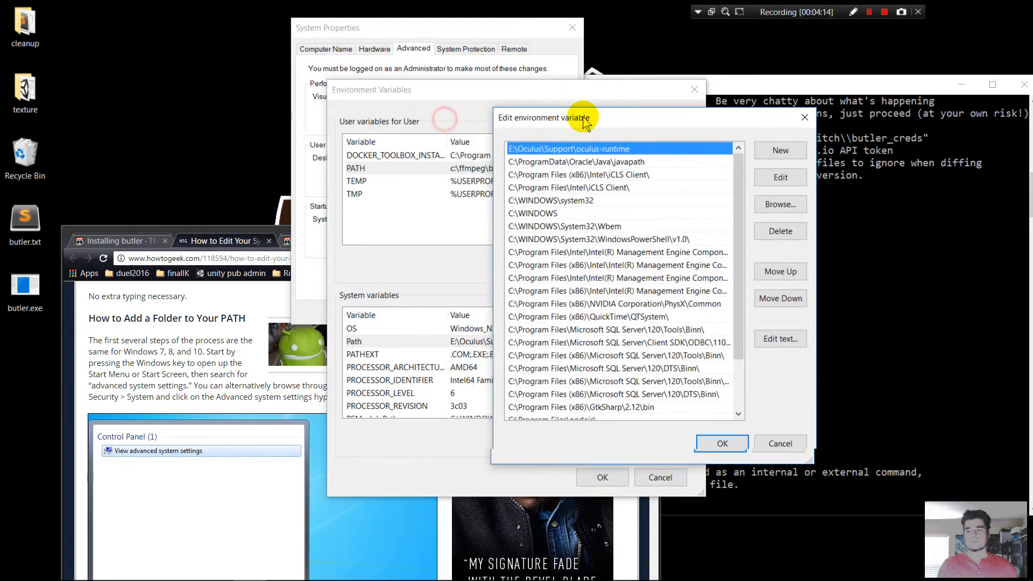
Browse to Program Files on the C: drive in File Explorer and create a folder named "Butler" there
{"action": "left_click", "coordinate": [24, 285]}
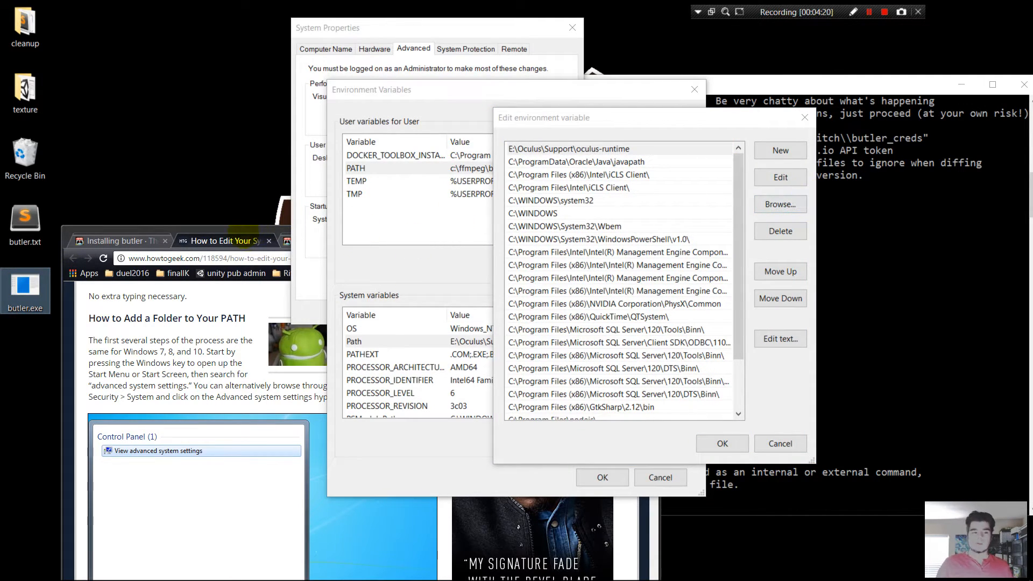
{"action": "key", "text": "super"}
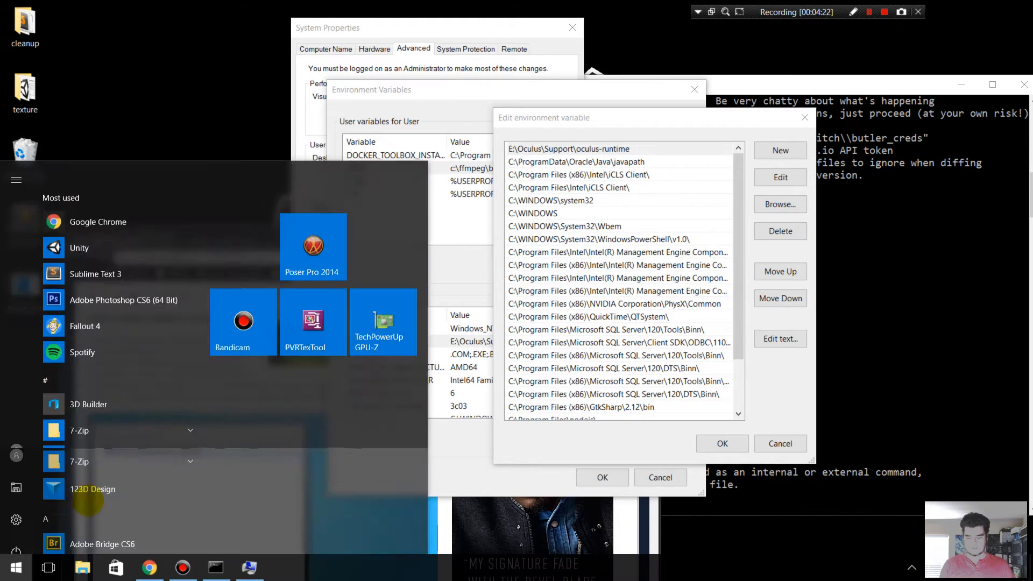
{"action": "type", "text": "c:"}
{"action": "key", "text": "Return"}
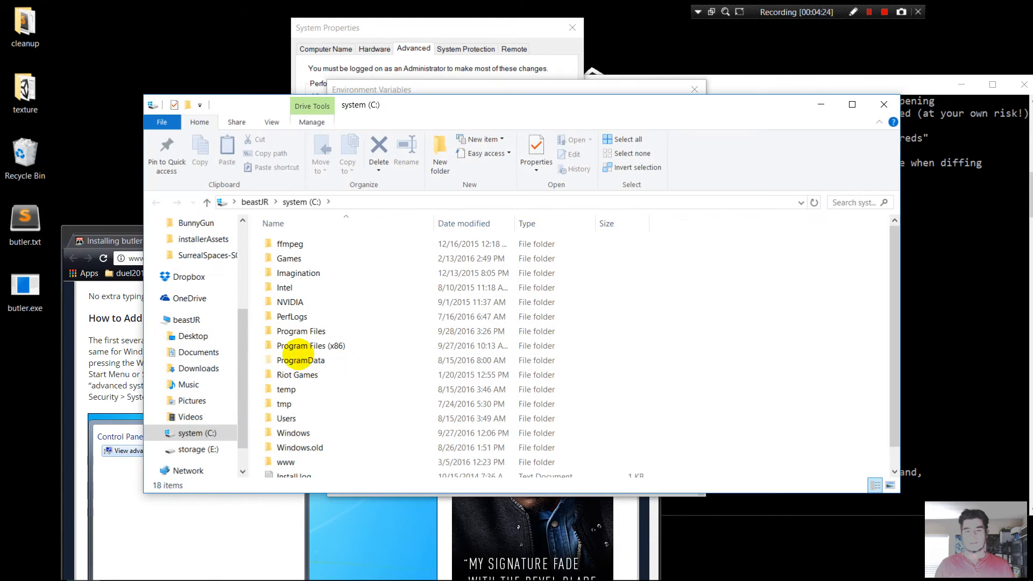
{"action": "double_click", "coordinate": [316, 329]}
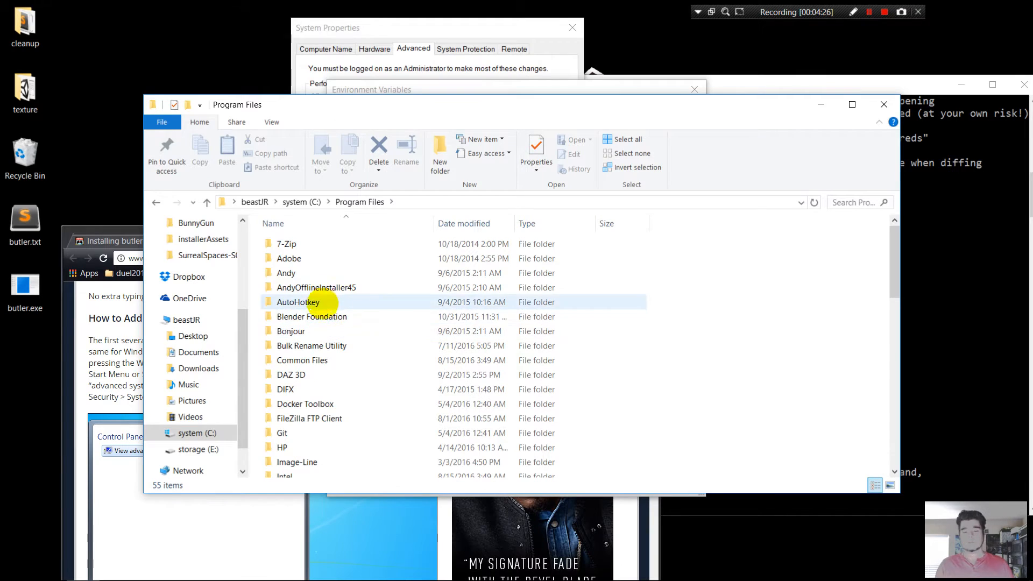
{"action": "right_click", "coordinate": [786, 287]}
{"action": "mouse_move", "coordinate": [817, 463]}
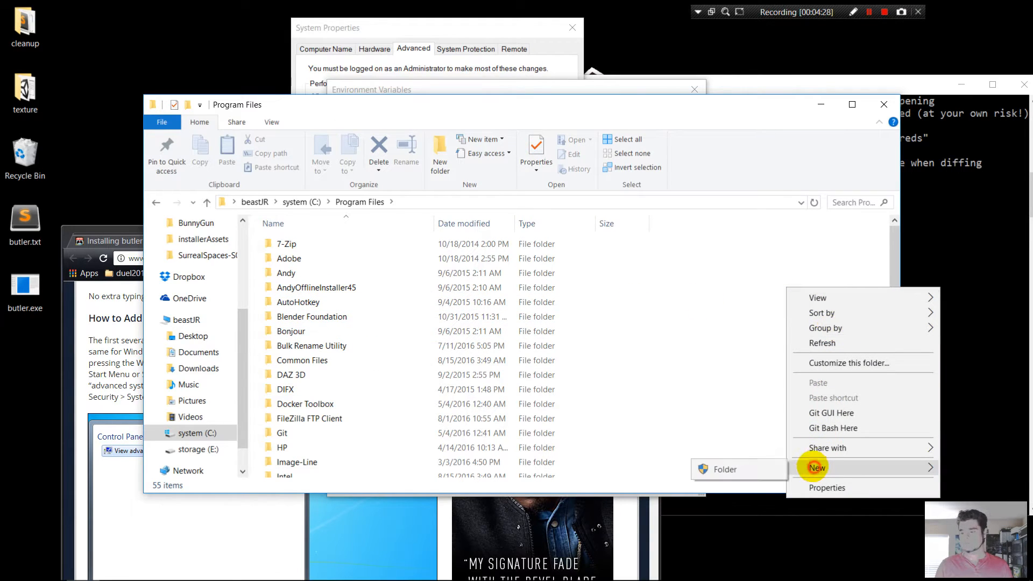
{"action": "left_click", "coordinate": [723, 466]}
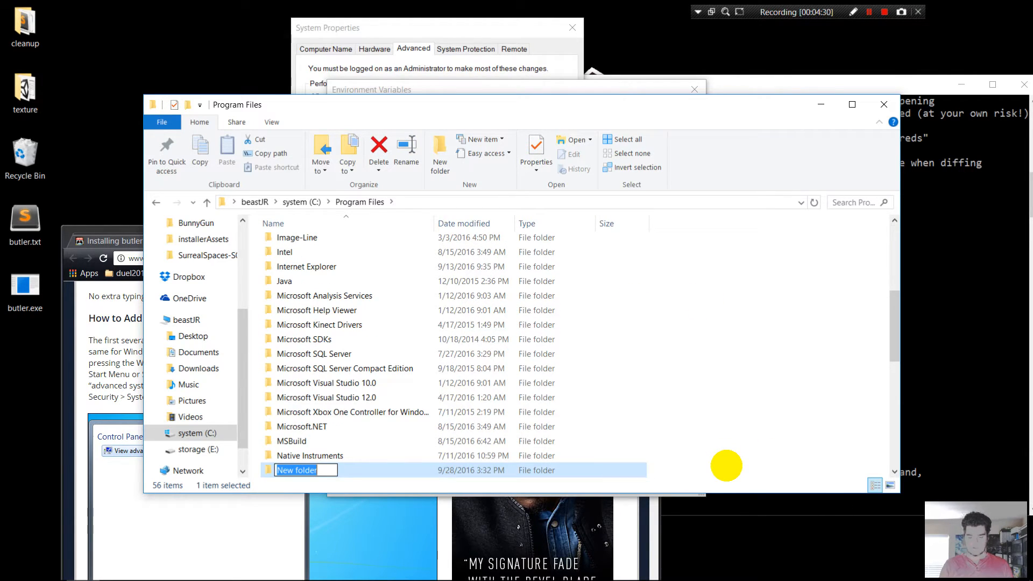
{"action": "type", "text": "Butler"}
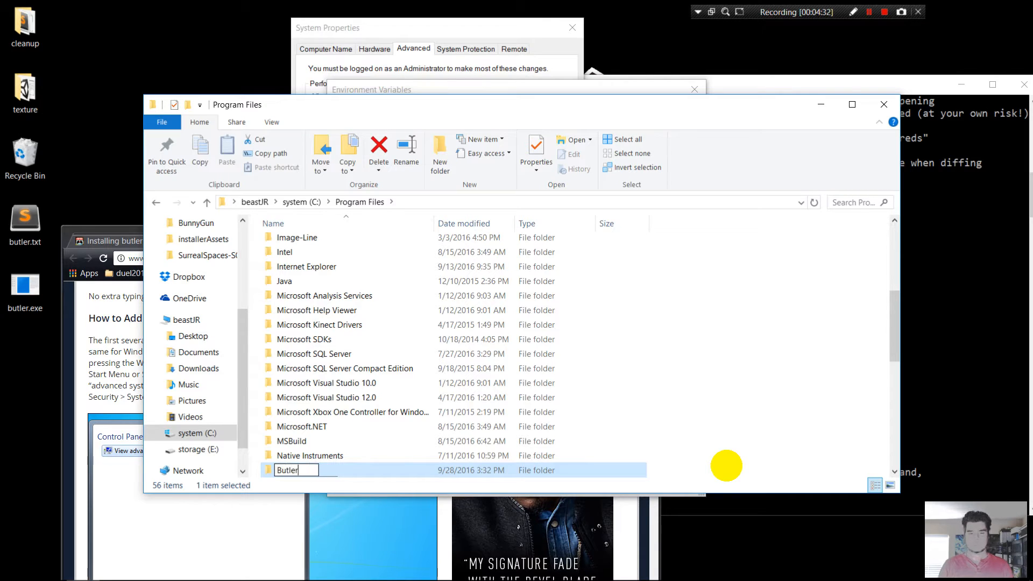
{"action": "key", "text": "Return"}
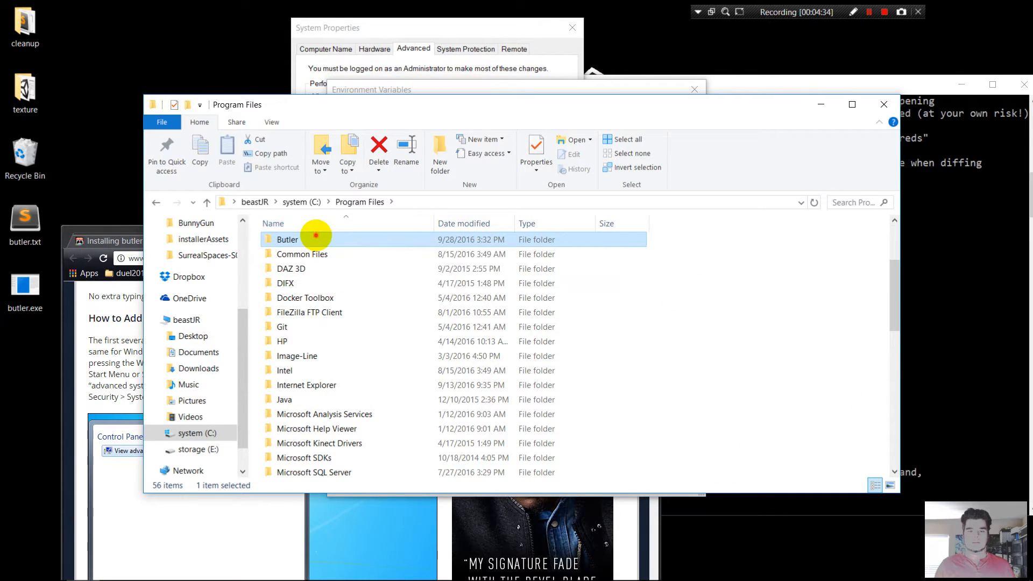
Move butler.exe from the desktop into the new Butler folder, granting administrator permission
{"action": "double_click", "coordinate": [316, 237]}
{"action": "left_click_drag", "start_coordinate": [25, 288], "coordinate": [364, 291]}
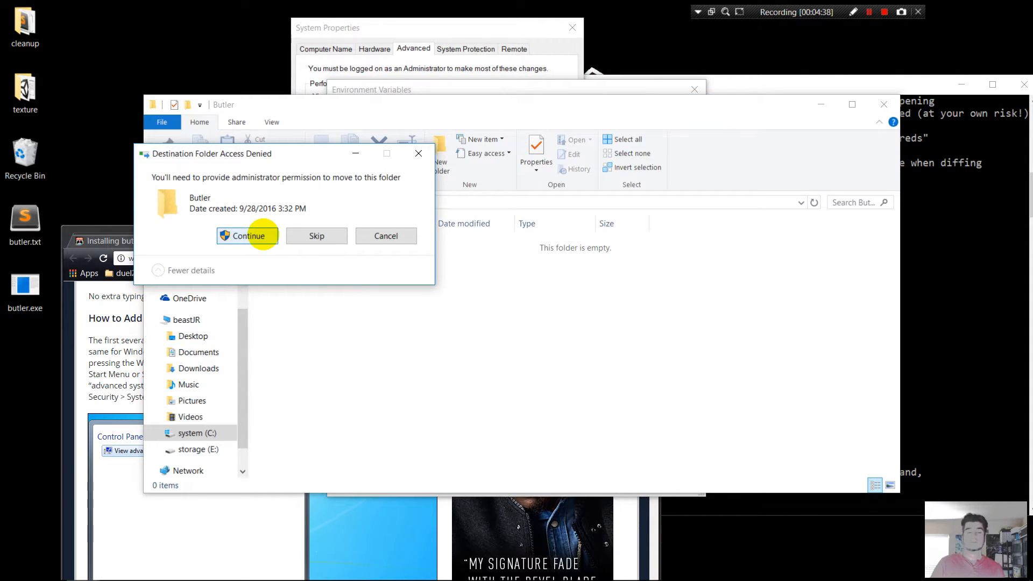
{"action": "left_click", "coordinate": [254, 236]}
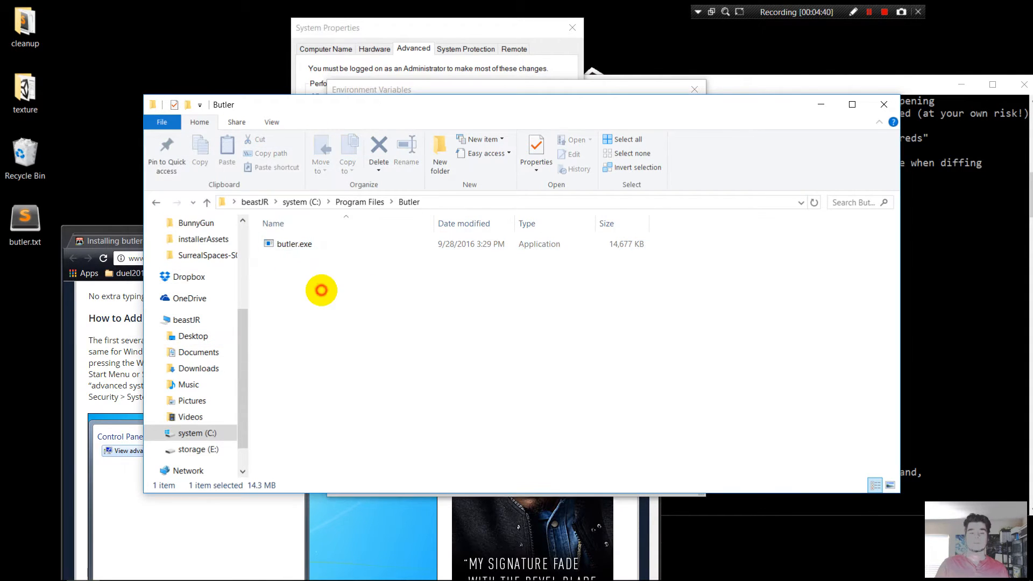
{"action": "left_click", "coordinate": [321, 291]}
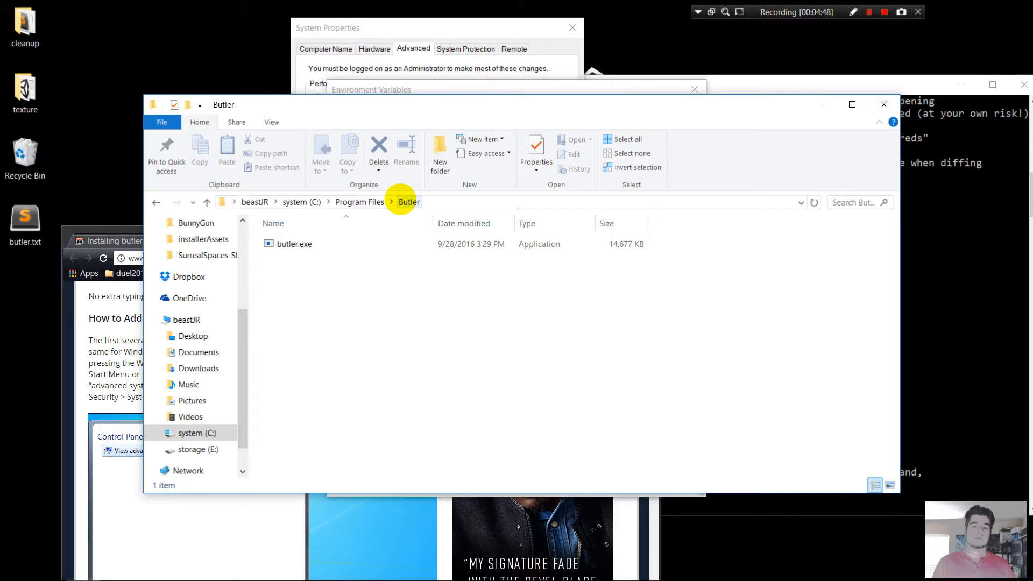
{"action": "left_click", "coordinate": [299, 244]}
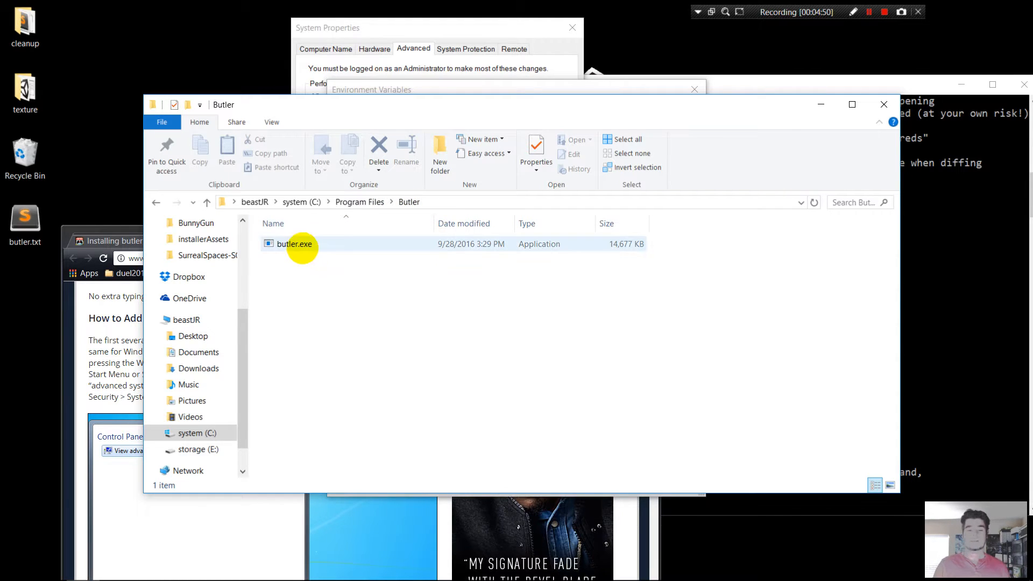
{"action": "right_click", "coordinate": [302, 245]}
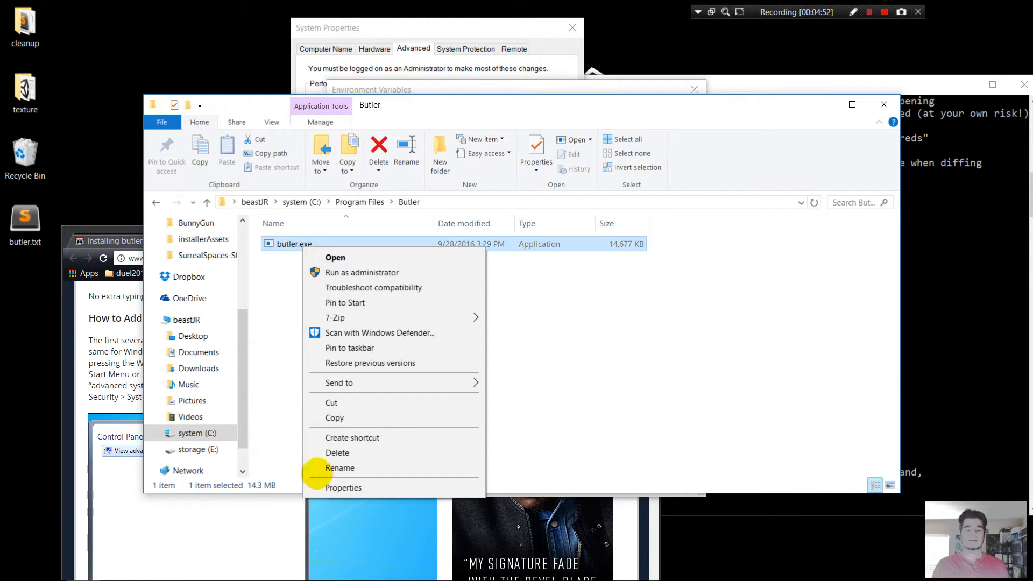
{"action": "left_click", "coordinate": [340, 487]}
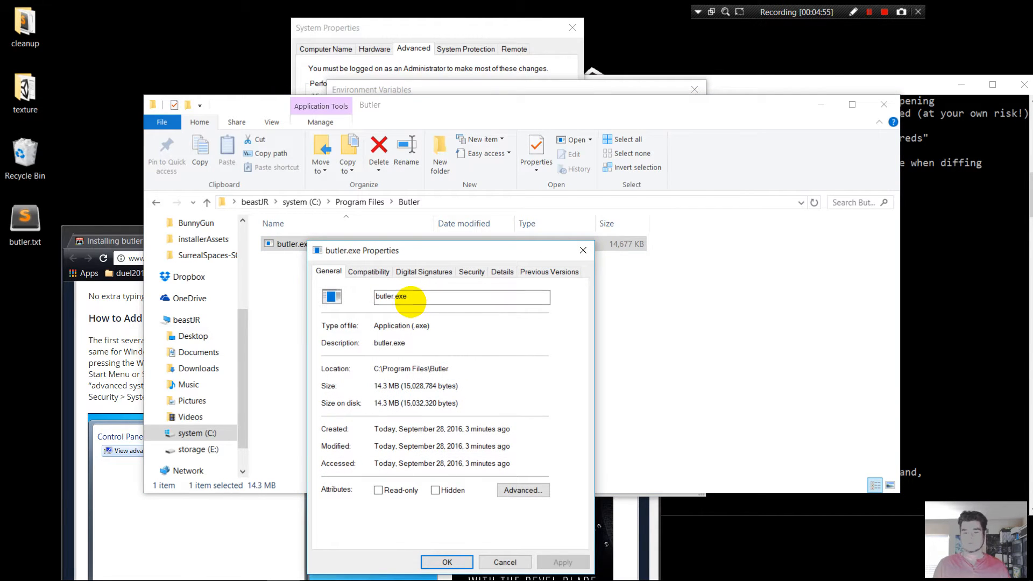
{"action": "left_click_drag", "start_coordinate": [415, 297], "coordinate": [369, 296]}
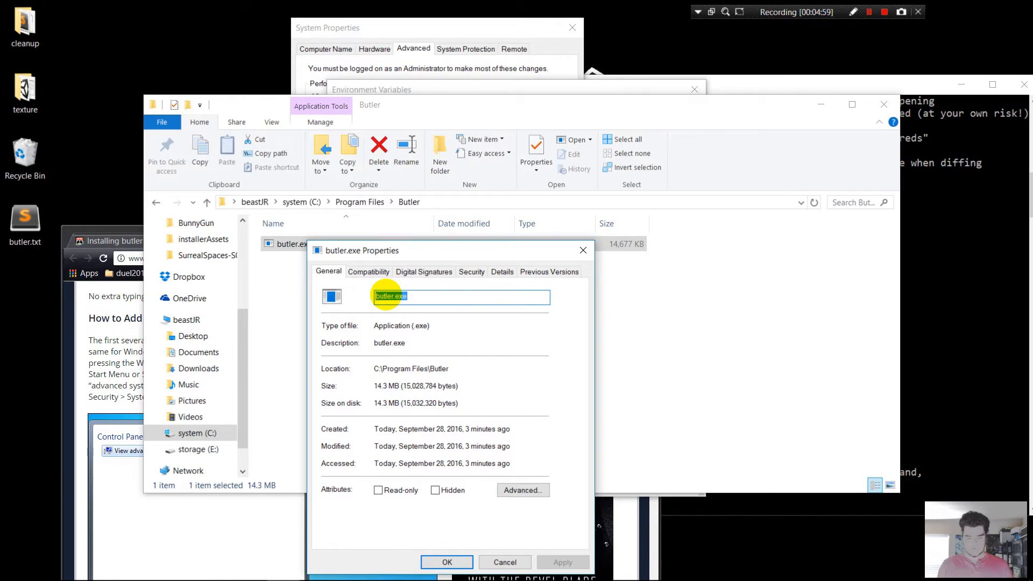
{"action": "key", "text": "BackSpace"}
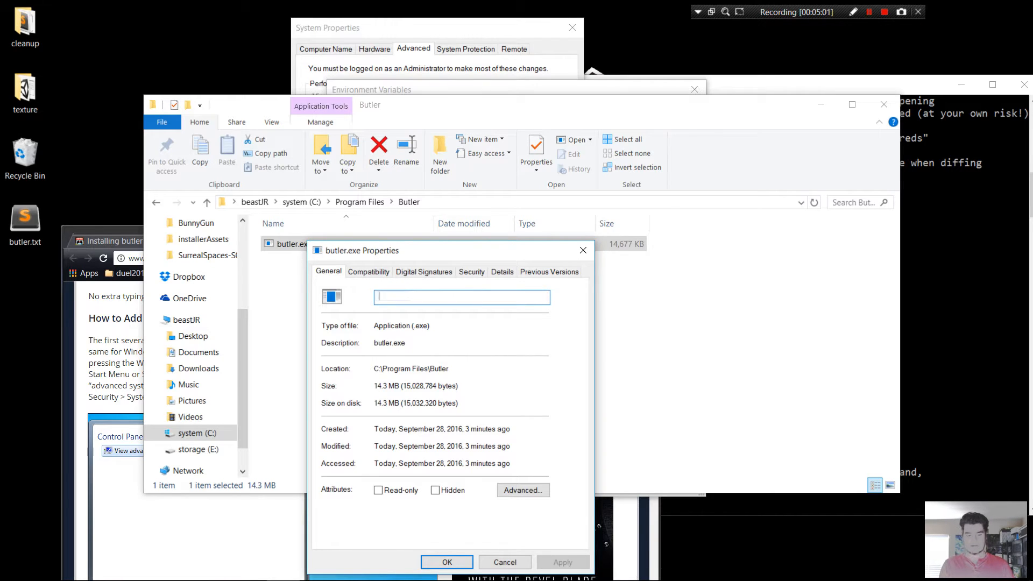
{"action": "key", "text": "Escape"}
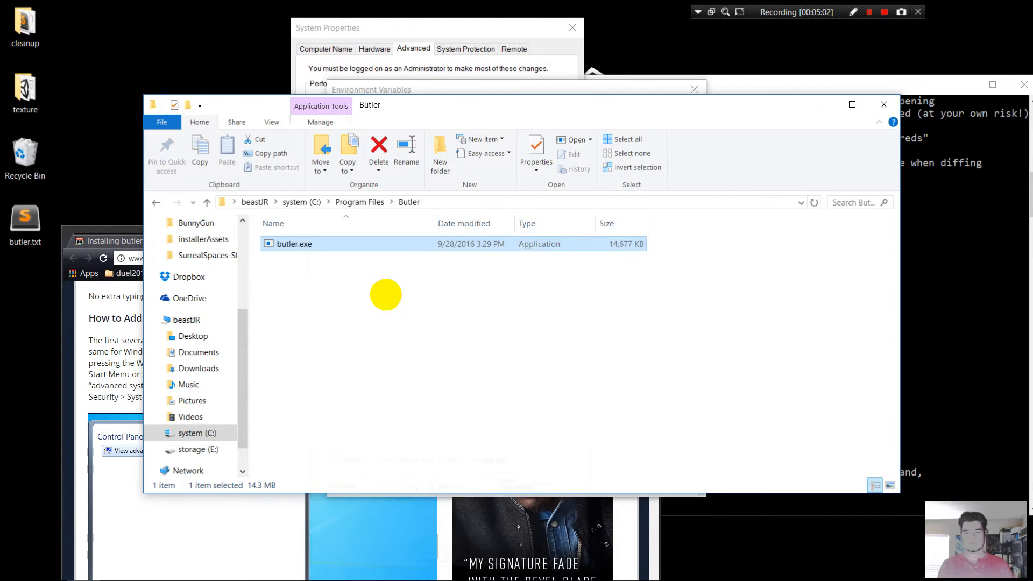
Search Windows for "sub" and switch to Sublime Text
{"action": "key", "text": "super"}
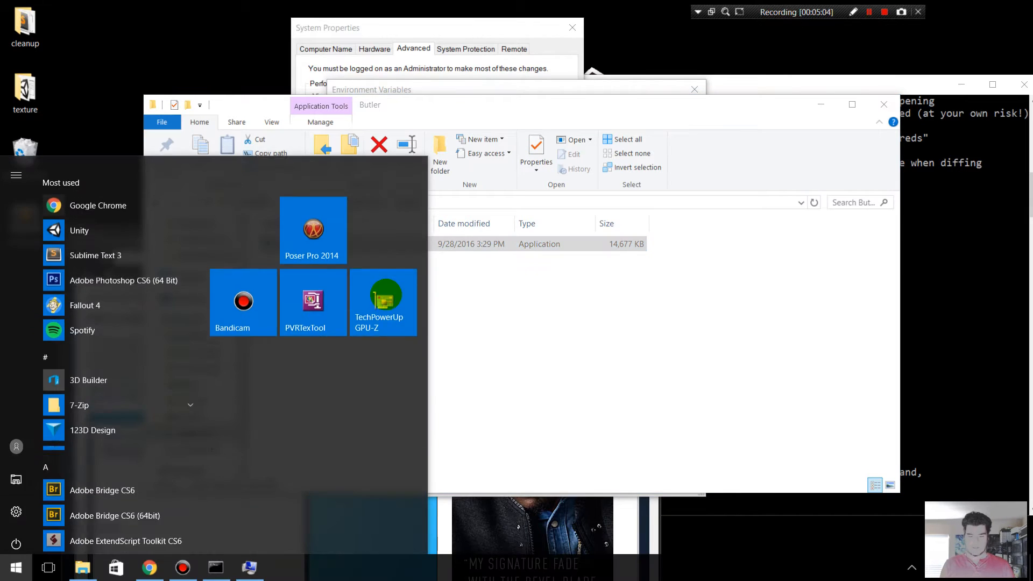
{"action": "type", "text": "syv"}
{"action": "key", "text": "BackSpace"}
{"action": "key", "text": "BackSpace"}
{"action": "key", "text": "BackSpace"}
{"action": "type", "text": "sub"}
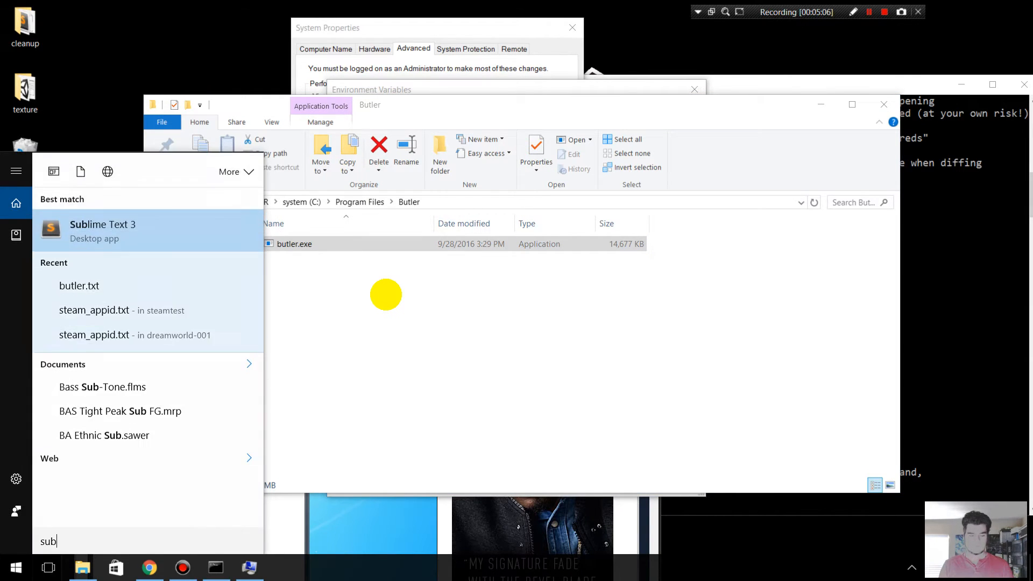
{"action": "key", "text": "Return"}
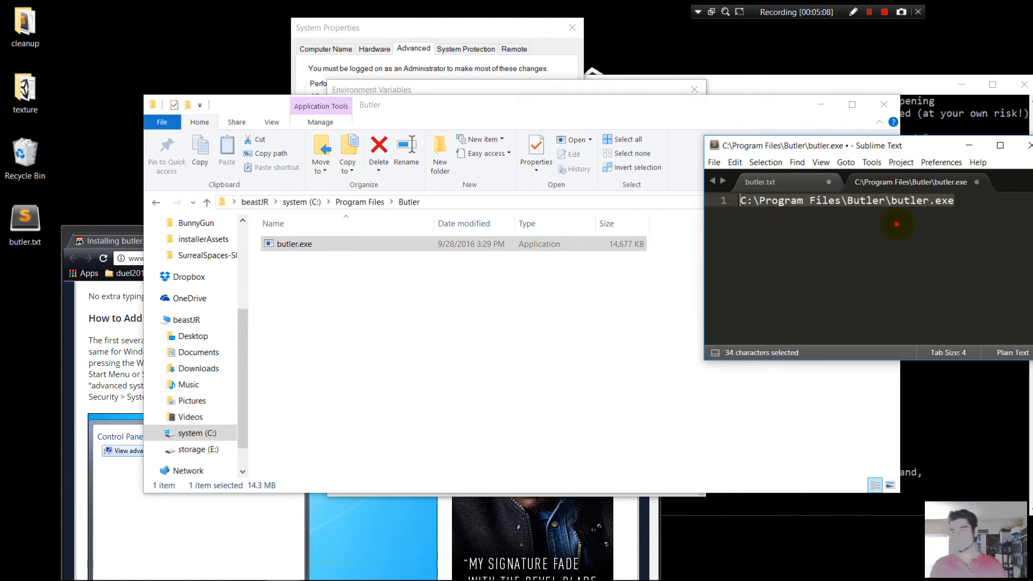
Replace the path in the unsaved scratch document with "butler.exe"
{"action": "left_click", "coordinate": [956, 212]}
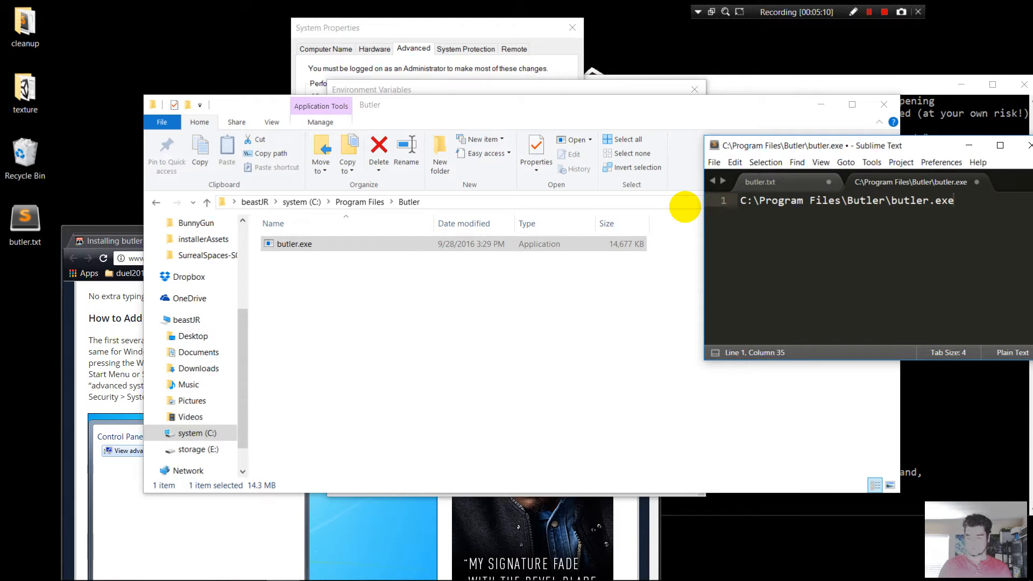
{"action": "key", "text": "ctrl+a"}
{"action": "key", "text": "BackSpace"}
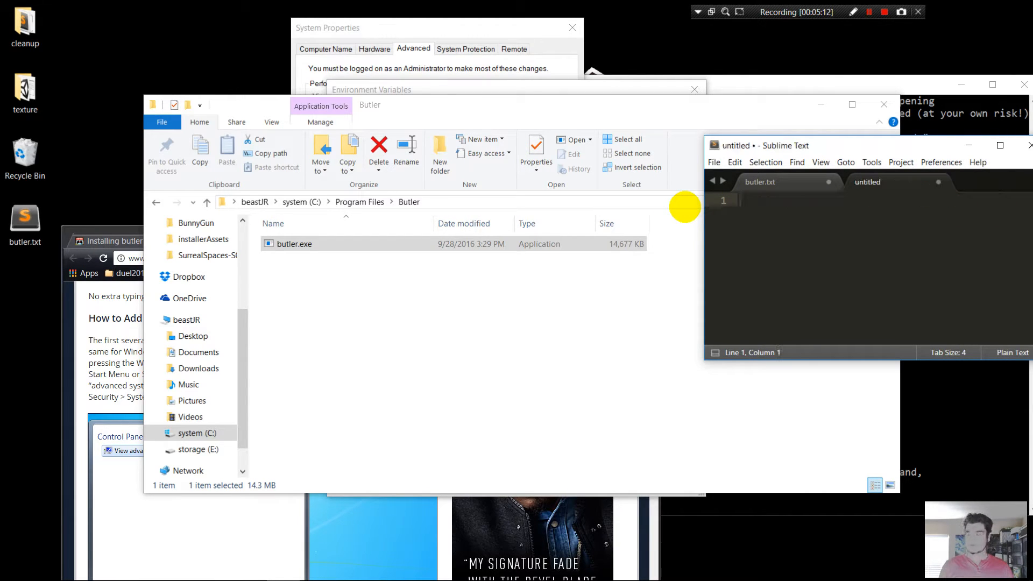
{"action": "type", "text": "butler.exe"}
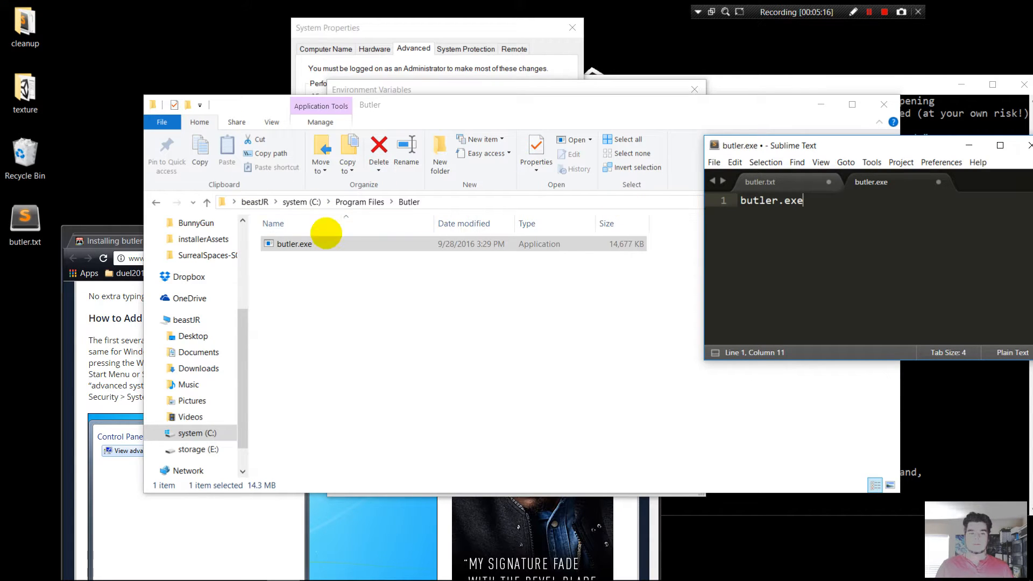
Show the properties of butler.exe in the Butler folder and copy its location path
{"action": "left_click", "coordinate": [304, 243]}
{"action": "right_click", "coordinate": [304, 244]}
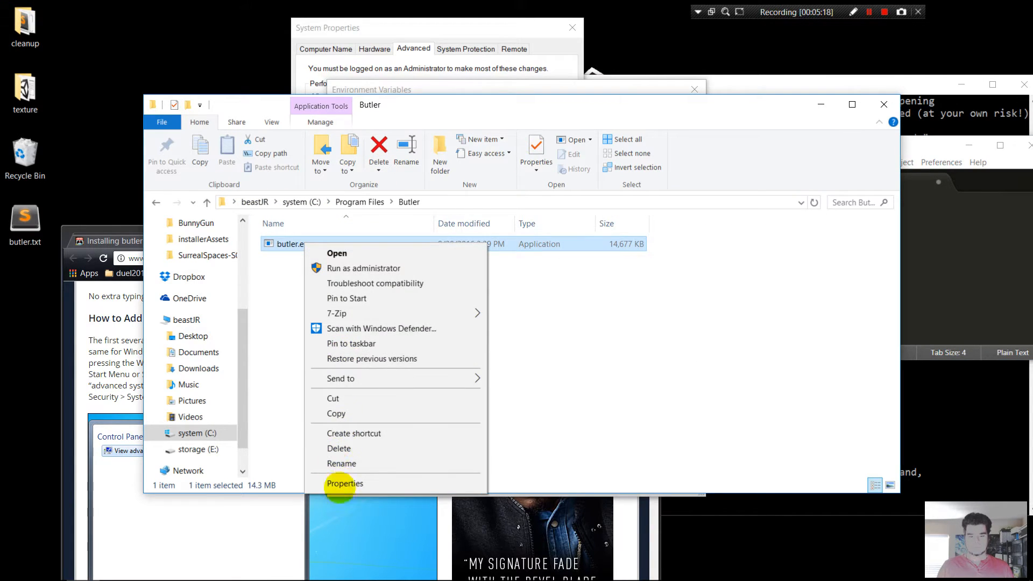
{"action": "left_click", "coordinate": [345, 480]}
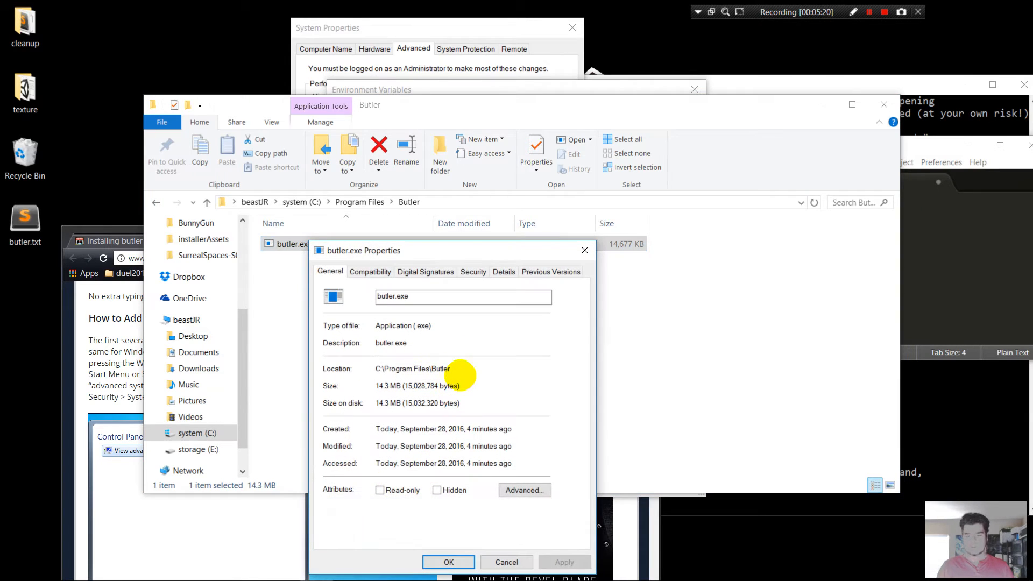
{"action": "left_click_drag", "start_coordinate": [456, 369], "coordinate": [375, 370]}
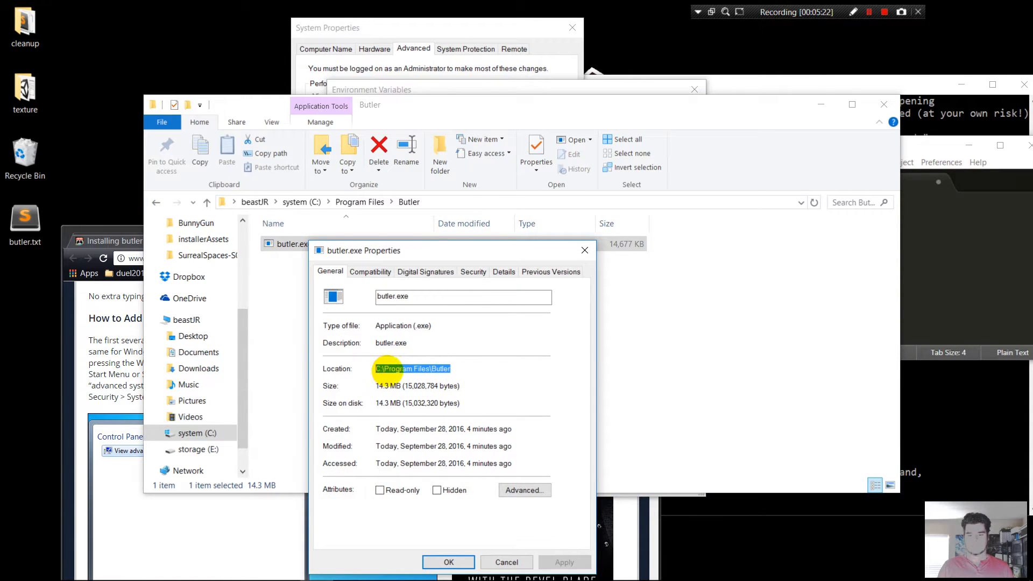
{"action": "right_click", "coordinate": [398, 371]}
{"action": "left_click", "coordinate": [417, 409]}
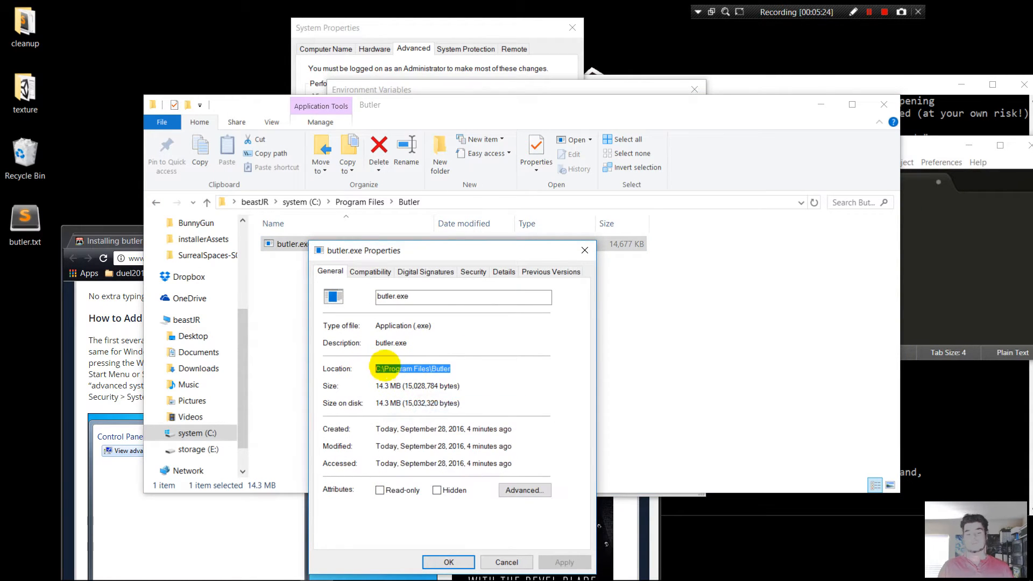
Replace the scratch document's text in Sublime Text with the copied path C:\Program Files\Butler
{"action": "left_click", "coordinate": [1022, 291]}
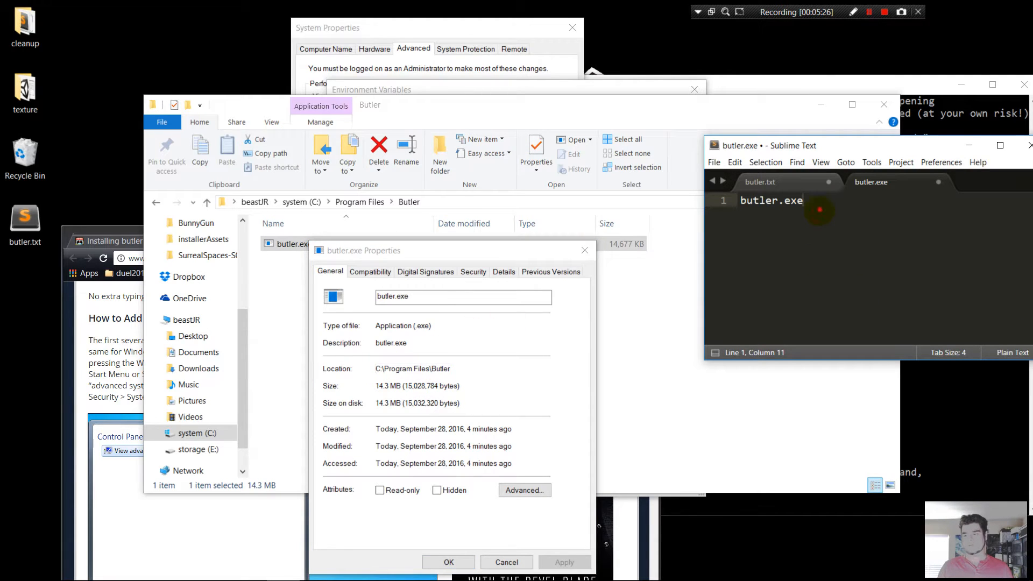
{"action": "left_click_drag", "start_coordinate": [819, 209], "coordinate": [716, 203]}
{"action": "key", "text": "BackSpace"}
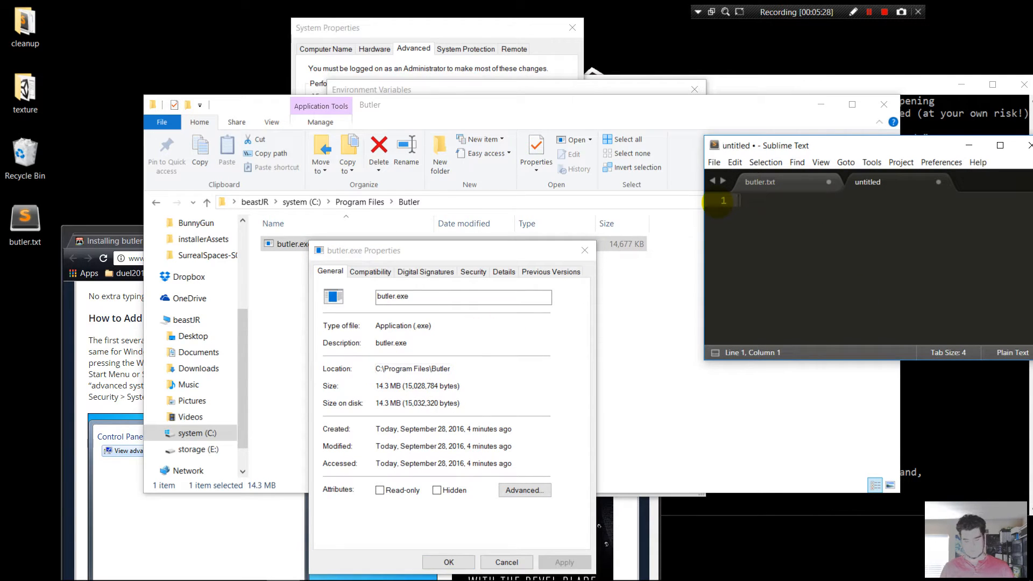
{"action": "key", "text": "ctrl+v"}
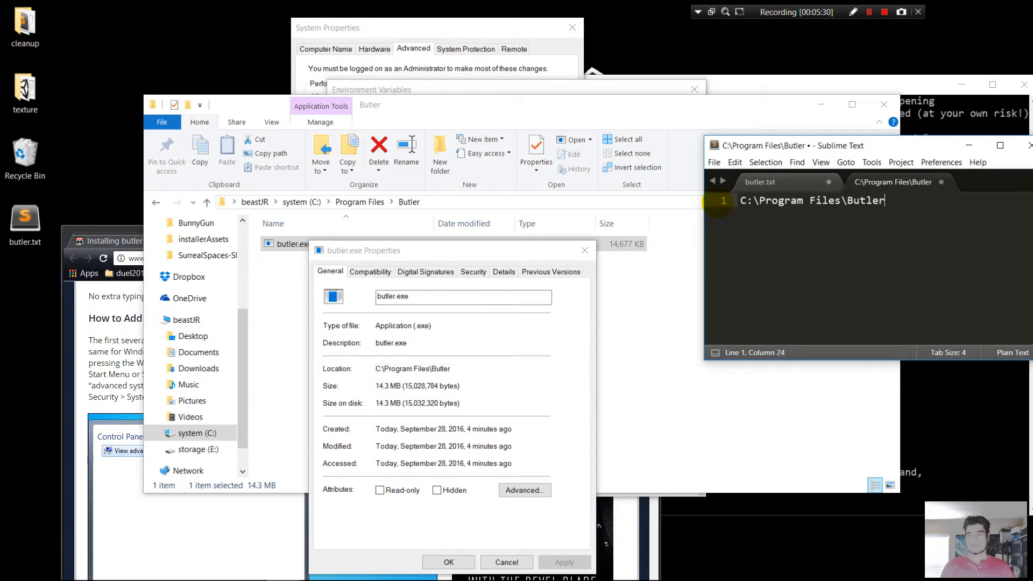
Copy the whole C:\Program Files\Butler path from the scratch document and close the butler.exe properties
{"action": "key", "text": "ctrl+shift+Left"}
{"action": "key", "text": "ctrl+shift+Left"}
{"action": "key", "text": "ctrl+shift+Left"}
{"action": "key", "text": "ctrl+shift+Left"}
{"action": "key", "text": "ctrl+shift+Left"}
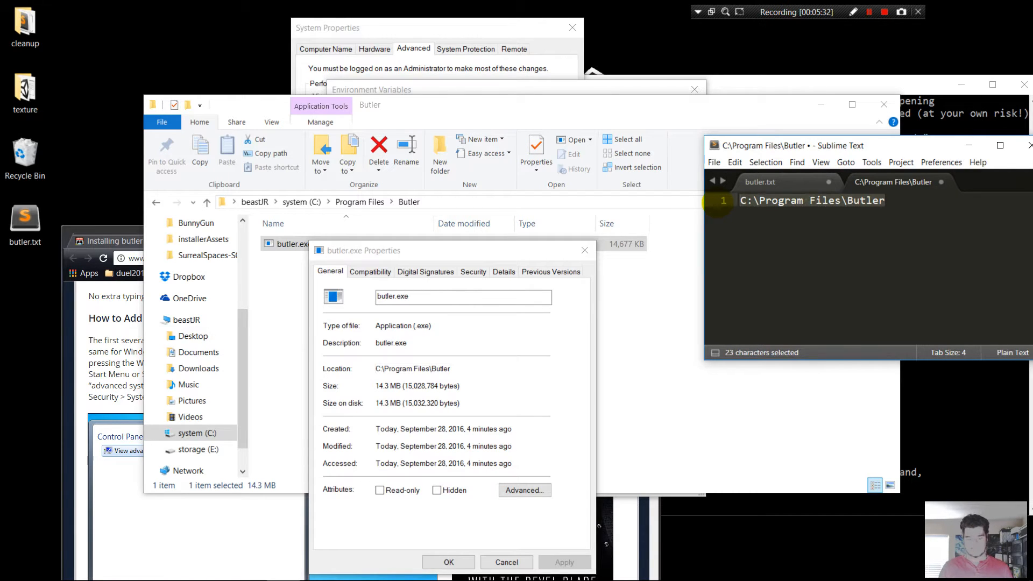
{"action": "key", "text": "ctrl+c"}
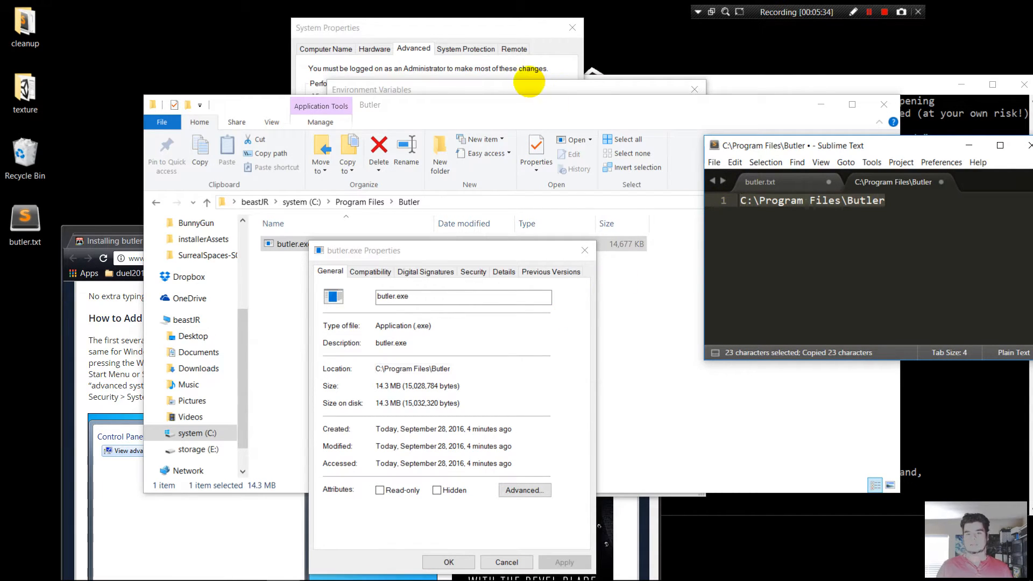
{"action": "left_click", "coordinate": [584, 249]}
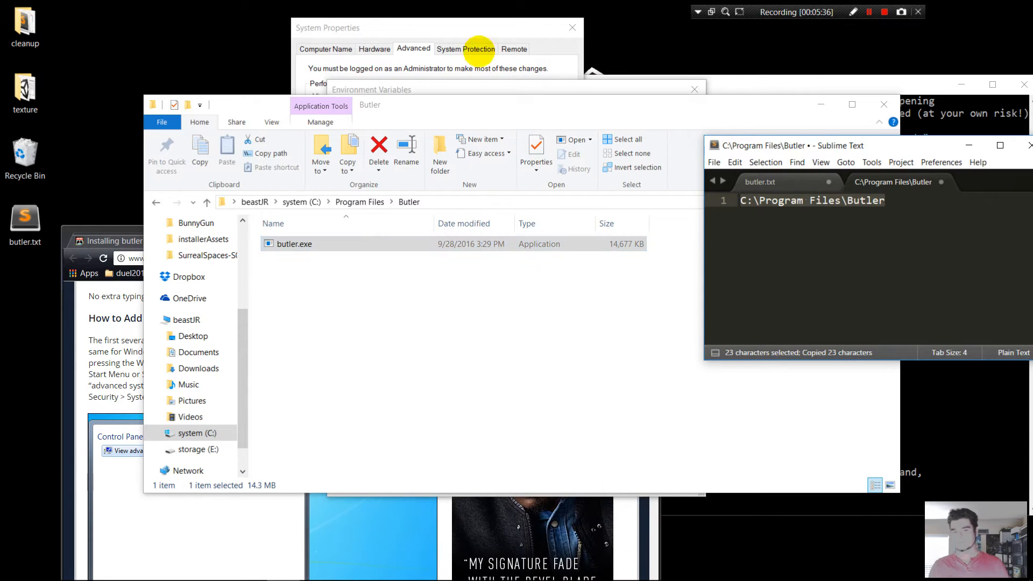
Add C:\Program Files\Butler as a new entry in the system Path variable and accept the environment variable changes
{"action": "left_click", "coordinate": [461, 32]}
{"action": "left_click_drag", "start_coordinate": [573, 118], "coordinate": [524, 102]}
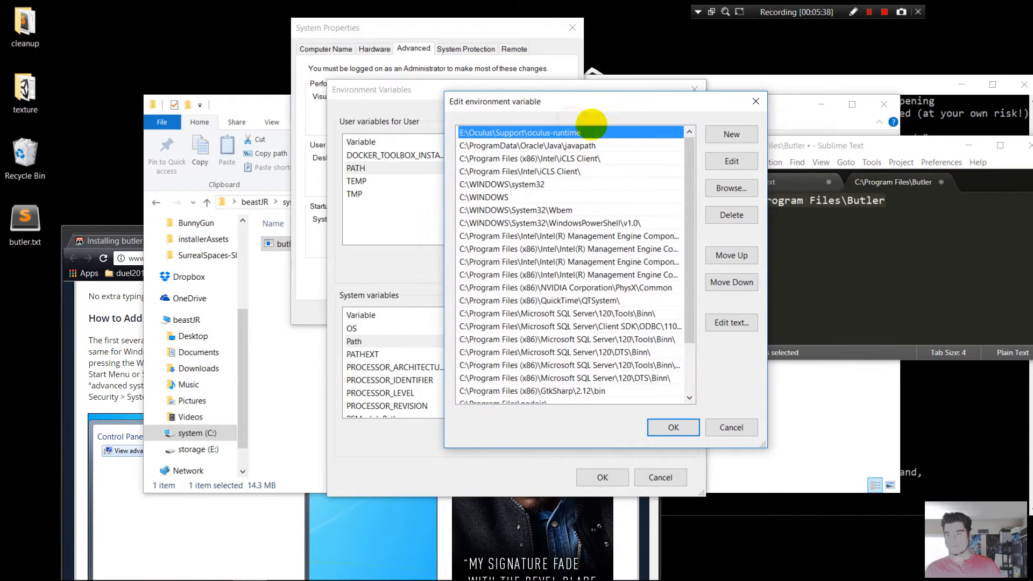
{"action": "left_click", "coordinate": [727, 134]}
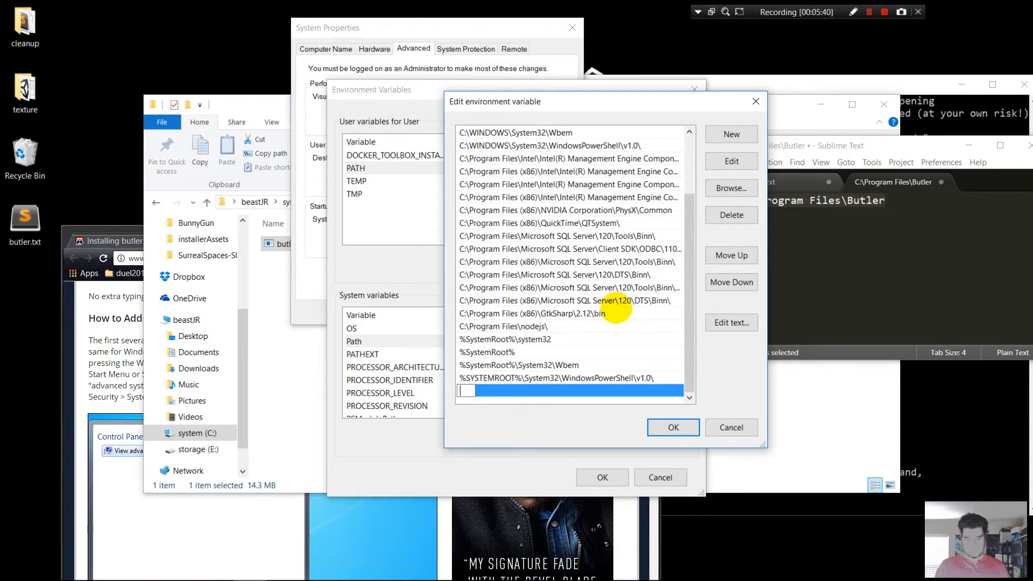
{"action": "key", "text": "ctrl+v"}
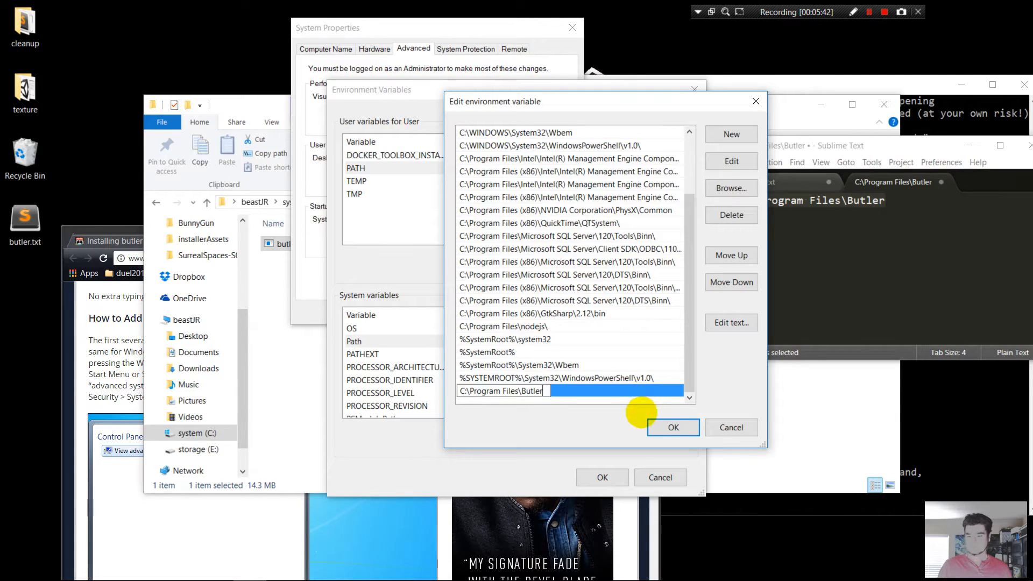
{"action": "left_click", "coordinate": [672, 427]}
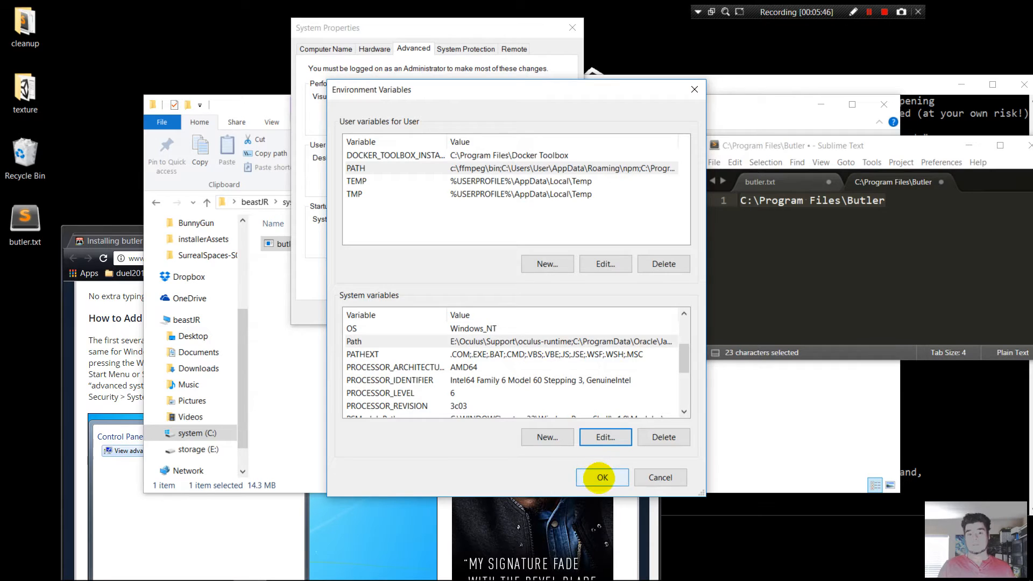
{"action": "left_click", "coordinate": [598, 477]}
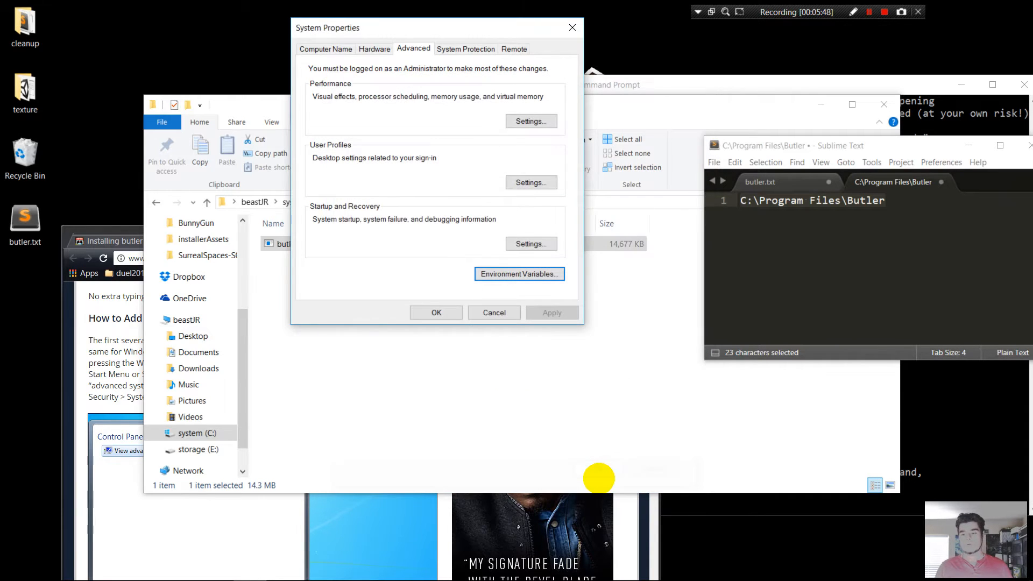
Try running butler in the already open Command Prompt and exit that session
{"action": "left_click", "coordinate": [947, 114]}
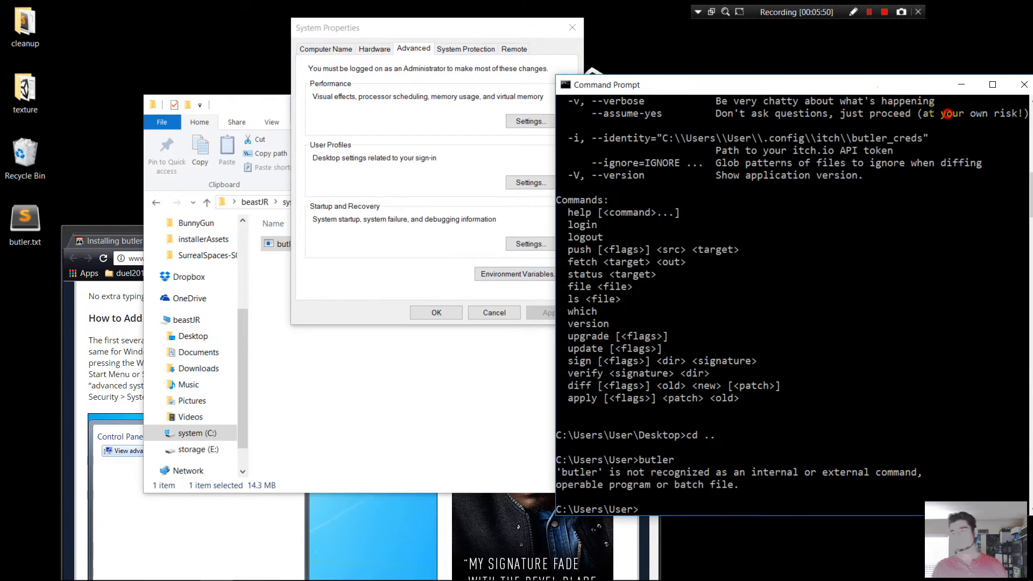
{"action": "left_click_drag", "start_coordinate": [887, 84], "coordinate": [719, 45]}
{"action": "type", "text": "bu"}
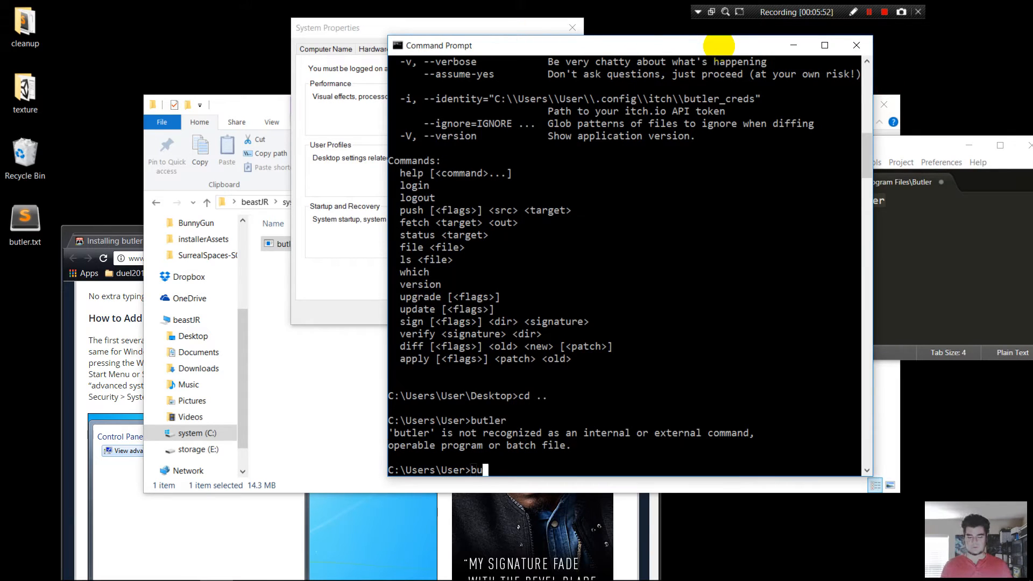
{"action": "type", "text": "tler"}
{"action": "key", "text": "Return"}
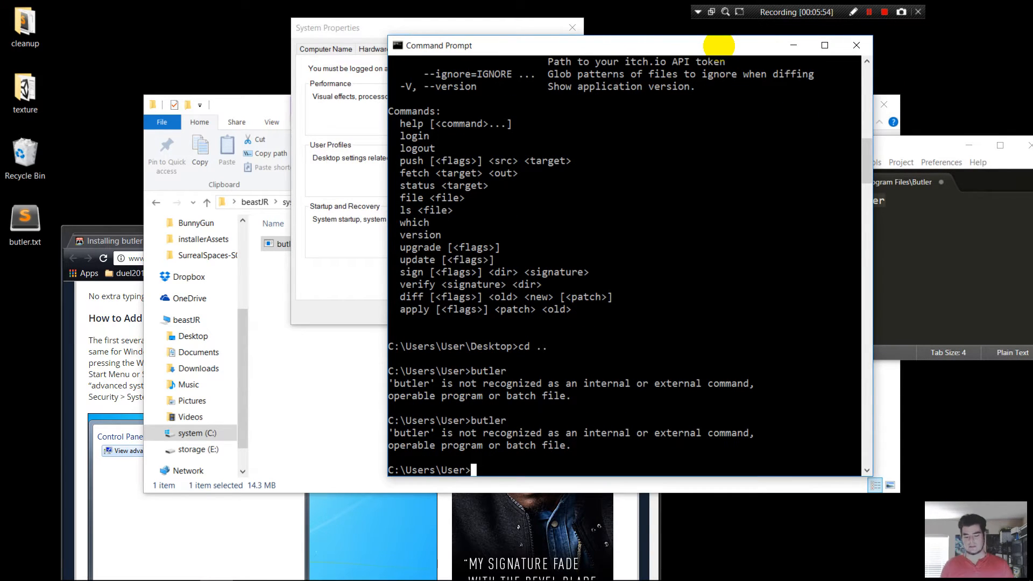
{"action": "type", "text": "exit"}
{"action": "key", "text": "Return"}
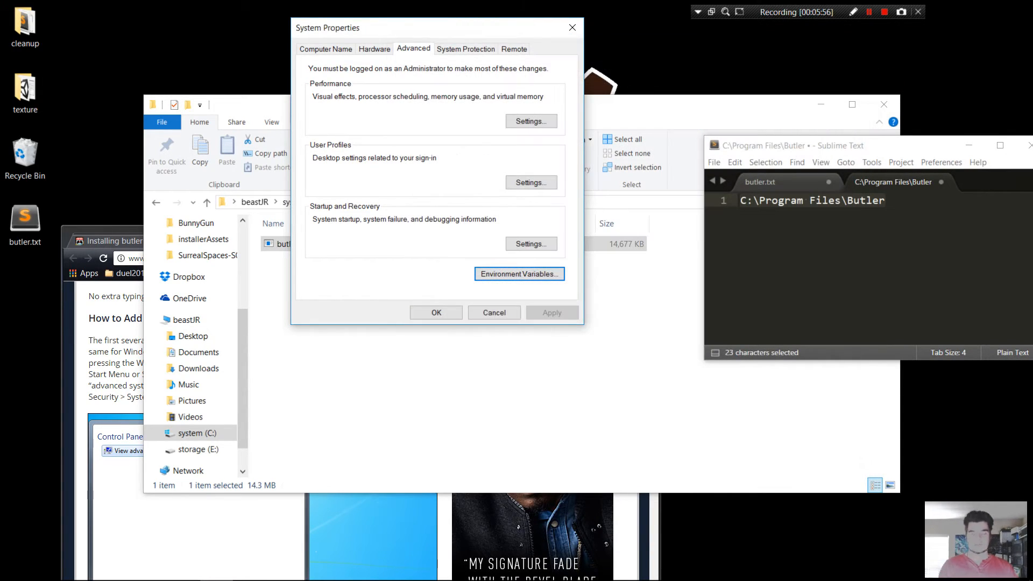
Open a new Command Prompt and run butler from the user folder to test the PATH entry
{"action": "key", "text": "super"}
{"action": "type", "text": "command"}
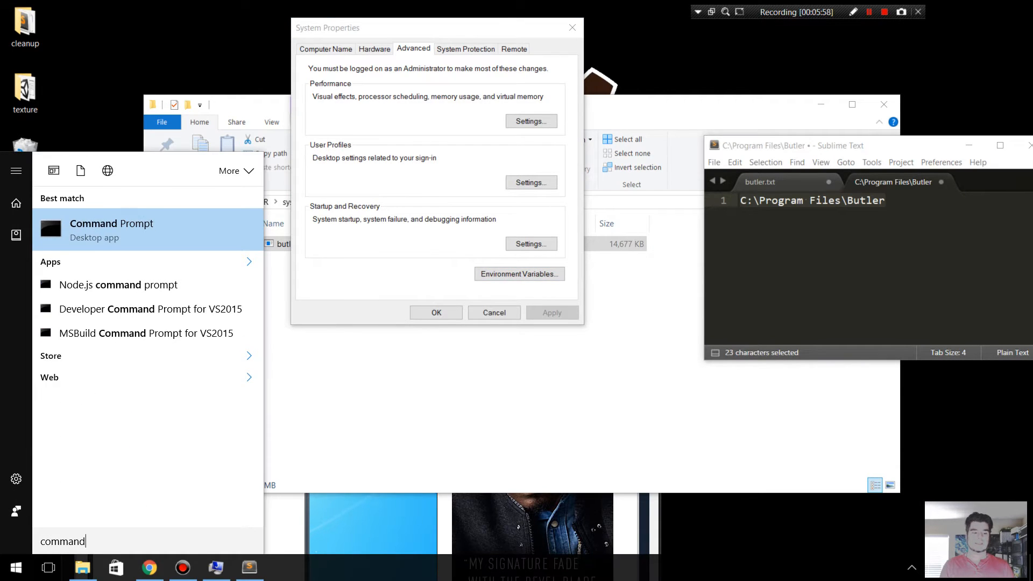
{"action": "key", "text": "Return"}
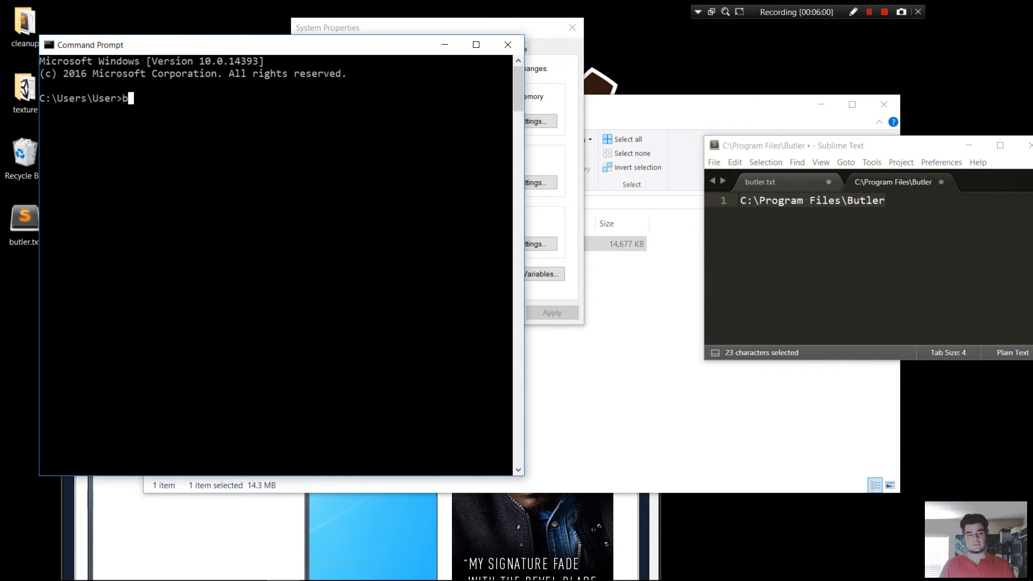
{"action": "type", "text": "butler"}
{"action": "key", "text": "Return"}
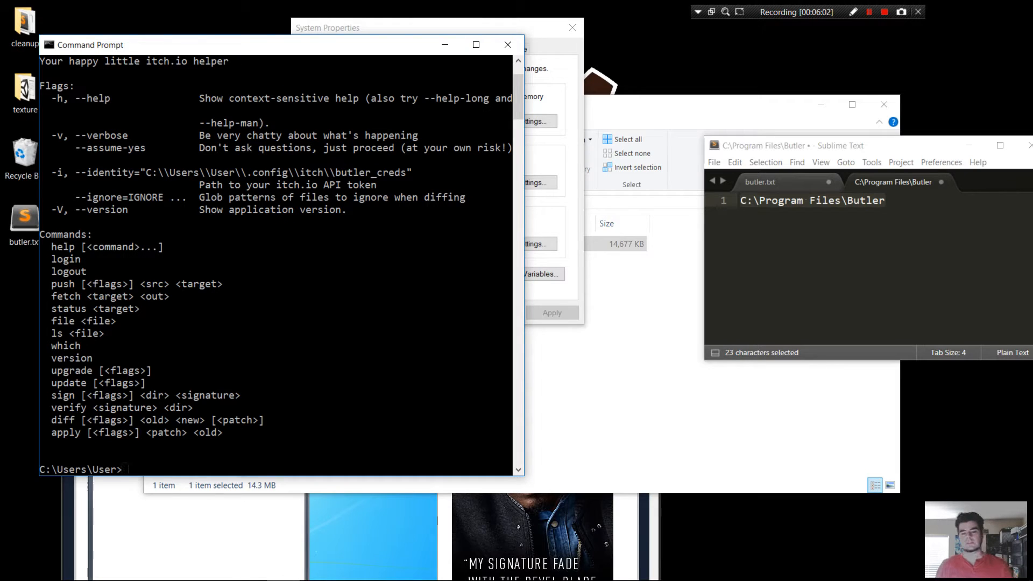
Close the Butler folder window and the System Properties dialog
{"action": "left_click", "coordinate": [671, 249]}
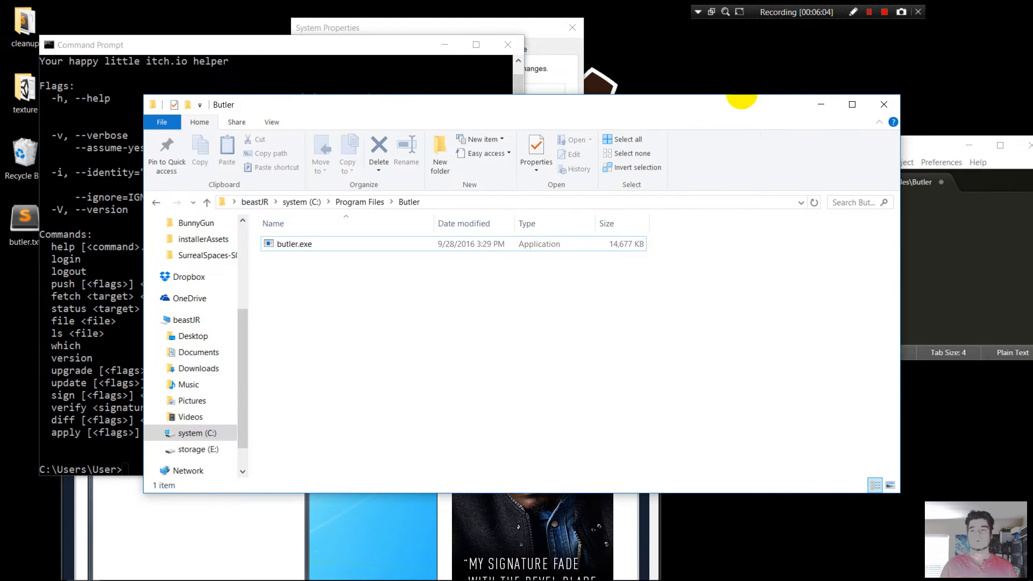
{"action": "left_click", "coordinate": [884, 104]}
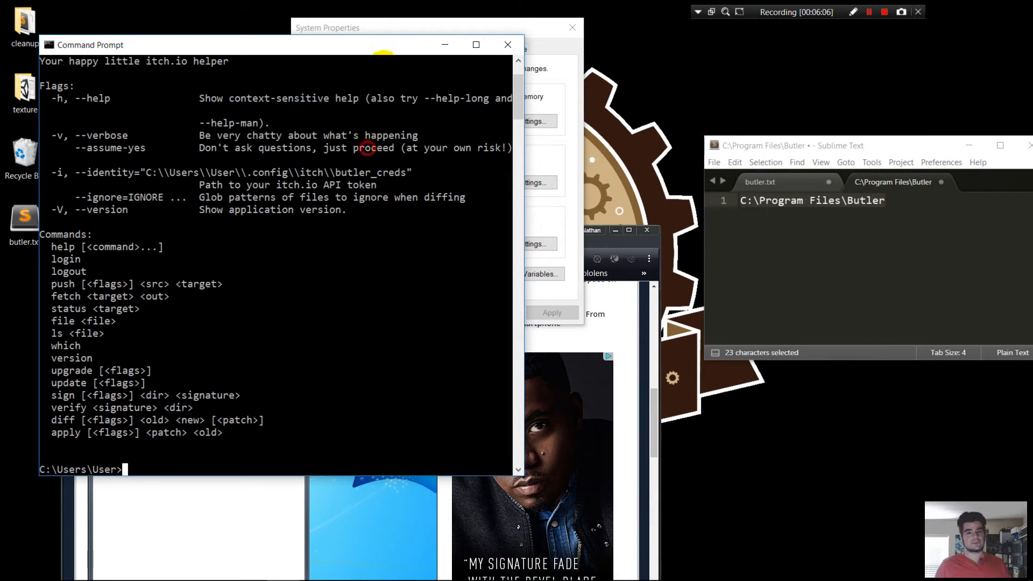
{"action": "left_click", "coordinate": [449, 24]}
{"action": "left_click_drag", "start_coordinate": [447, 26], "coordinate": [754, 65]}
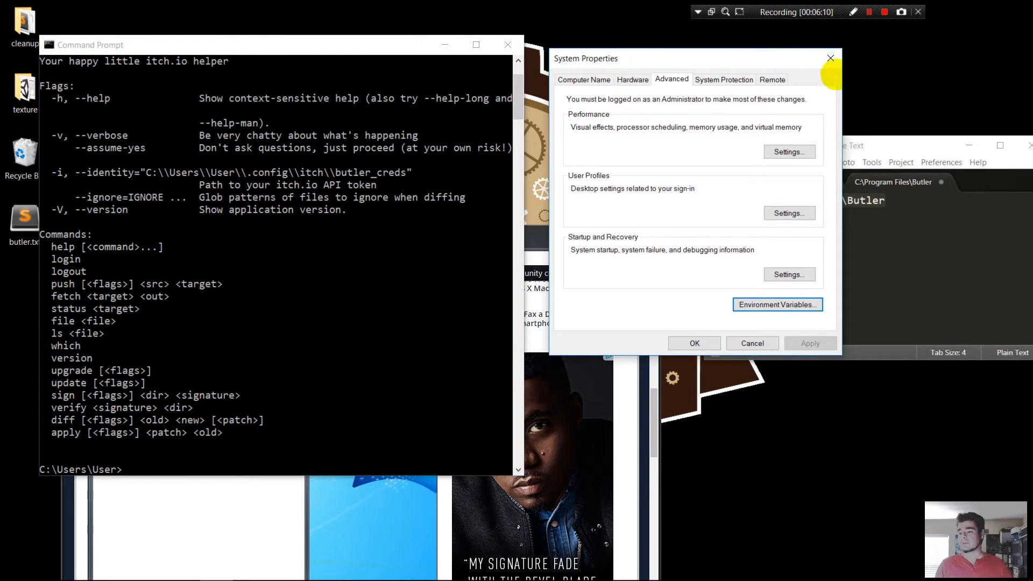
{"action": "left_click", "coordinate": [829, 58]}
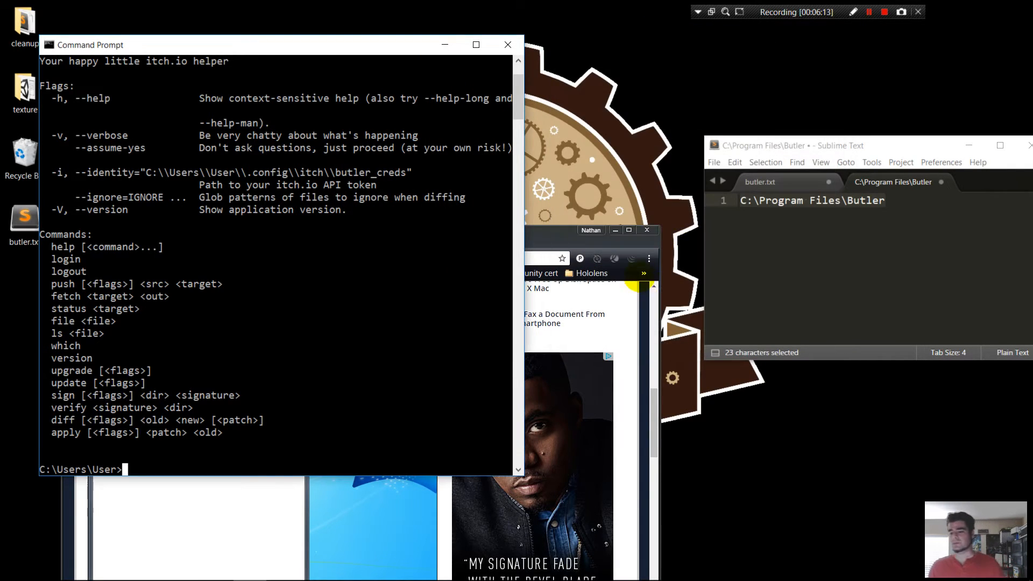
Close the How-To Geek PATH article and place the browser with the butler installation docs beside the Command Prompt
{"action": "left_click_drag", "start_coordinate": [548, 237], "coordinate": [593, 80]}
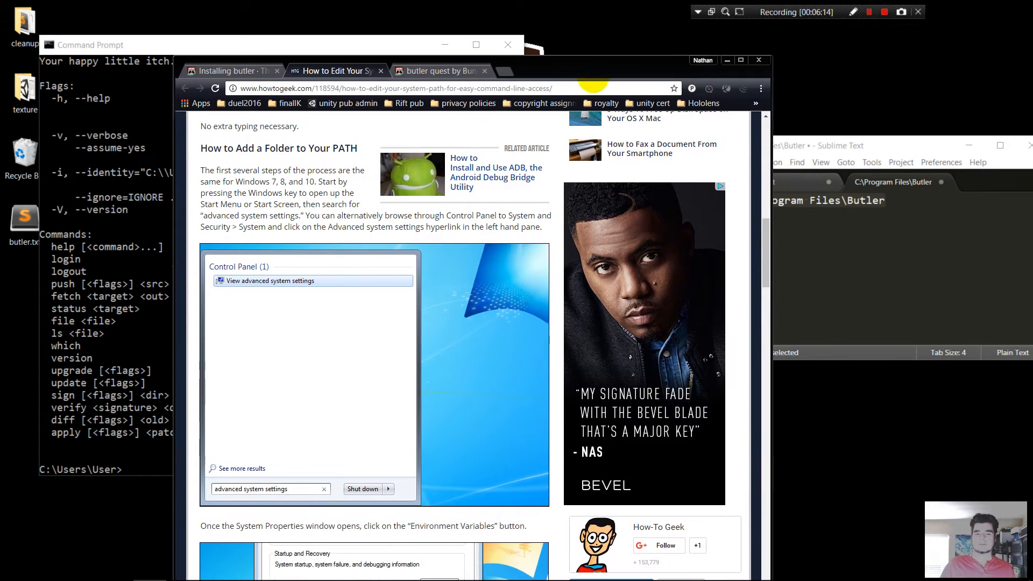
{"action": "left_click", "coordinate": [381, 70]}
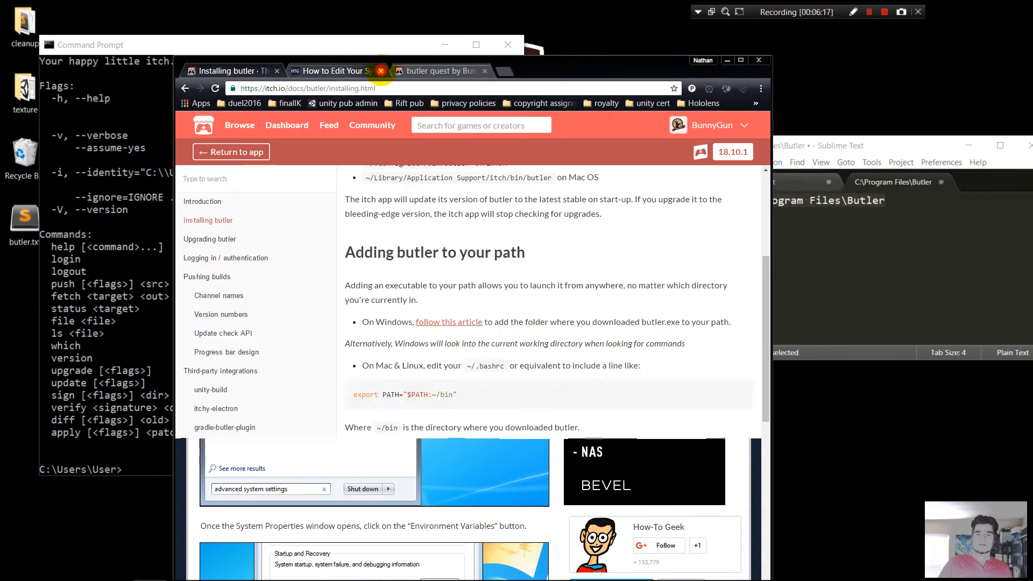
{"action": "left_click_drag", "start_coordinate": [429, 67], "coordinate": [576, 38]}
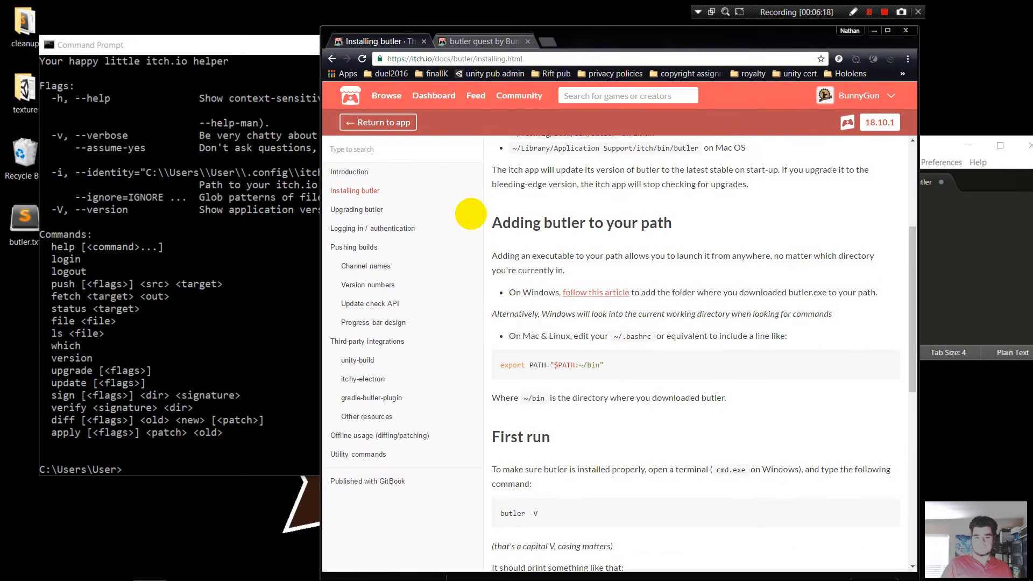
Find the First run instructions on the Installing butler page and run butler -V in the Command Prompt
{"action": "scroll", "coordinate": [524, 233], "scroll_direction": "up", "scroll_amount": 1}
{"action": "scroll", "coordinate": [530, 237], "scroll_direction": "up", "scroll_amount": 1}
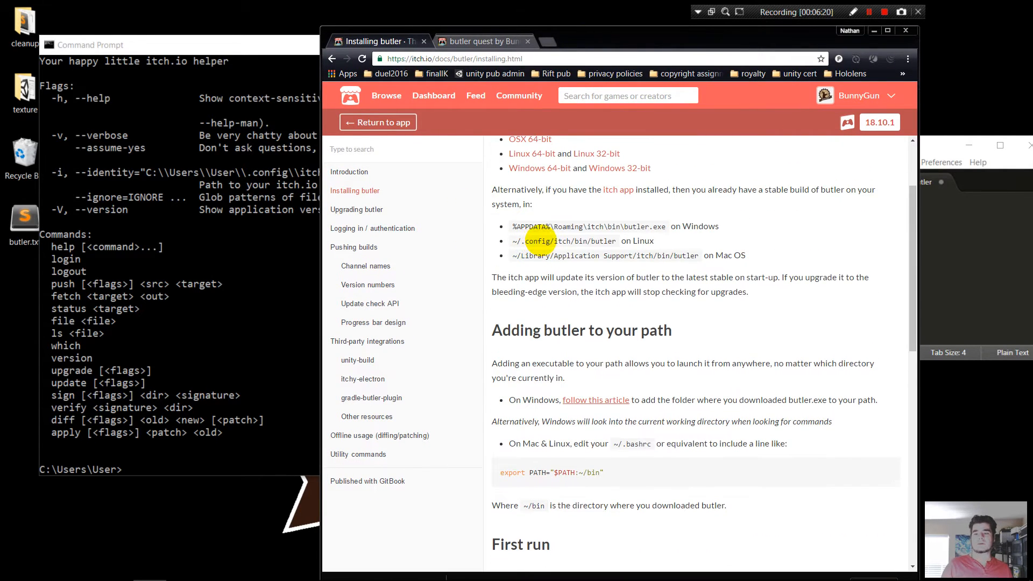
{"action": "scroll", "coordinate": [535, 239], "scroll_direction": "down", "scroll_amount": 4}
{"action": "scroll", "coordinate": [541, 240], "scroll_direction": "down", "scroll_amount": 1}
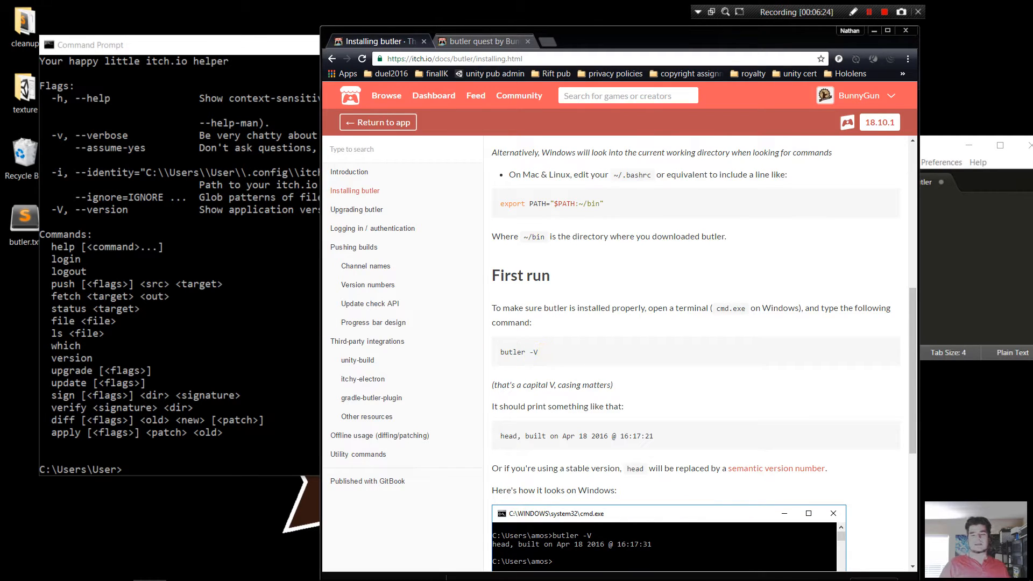
{"action": "left_click", "coordinate": [189, 303]}
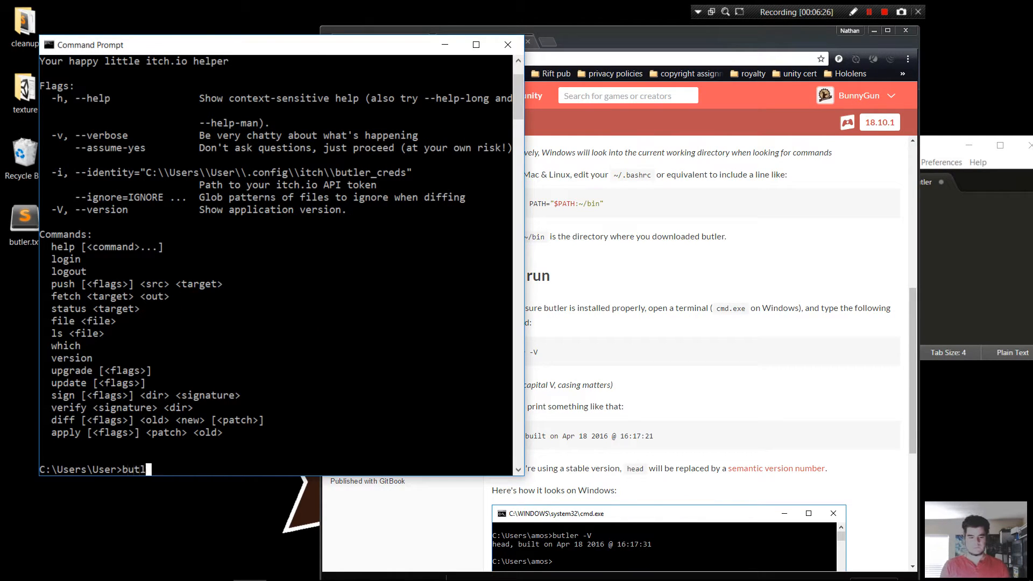
{"action": "type", "text": "butler -V"}
{"action": "key", "text": "Return"}
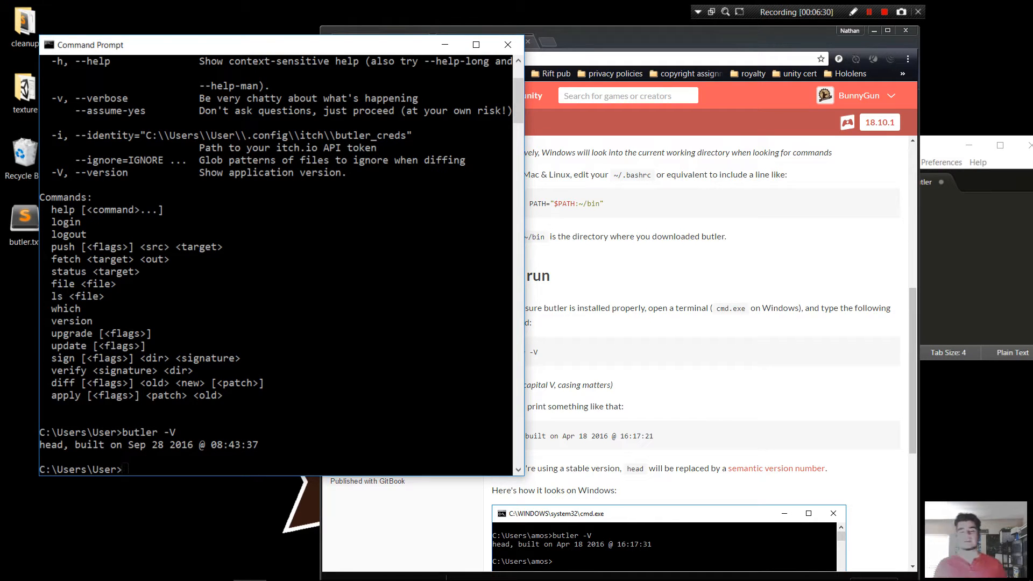
Read the rest of the Installing butler page and open the Upgrading butler documentation
{"action": "left_click", "coordinate": [558, 281]}
{"action": "scroll", "coordinate": [563, 291], "scroll_direction": "down", "scroll_amount": 3}
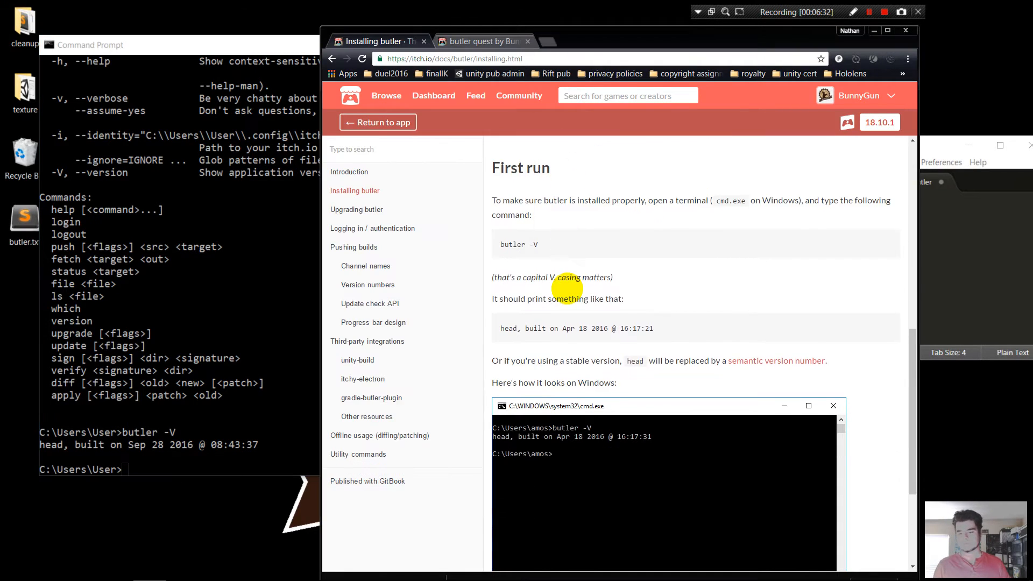
{"action": "scroll", "coordinate": [592, 258], "scroll_direction": "down", "scroll_amount": 2}
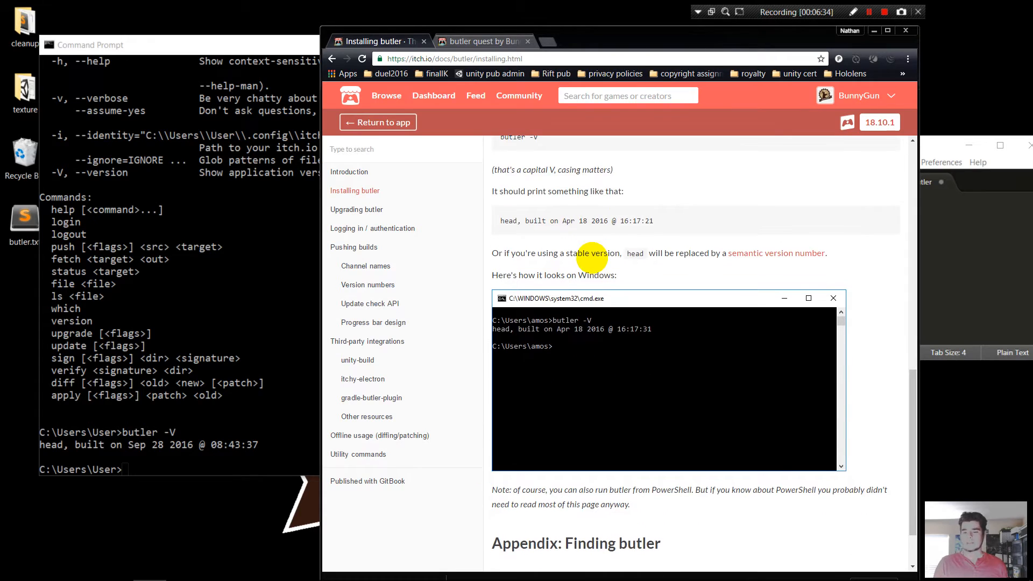
{"action": "scroll", "coordinate": [592, 246], "scroll_direction": "down", "scroll_amount": 1}
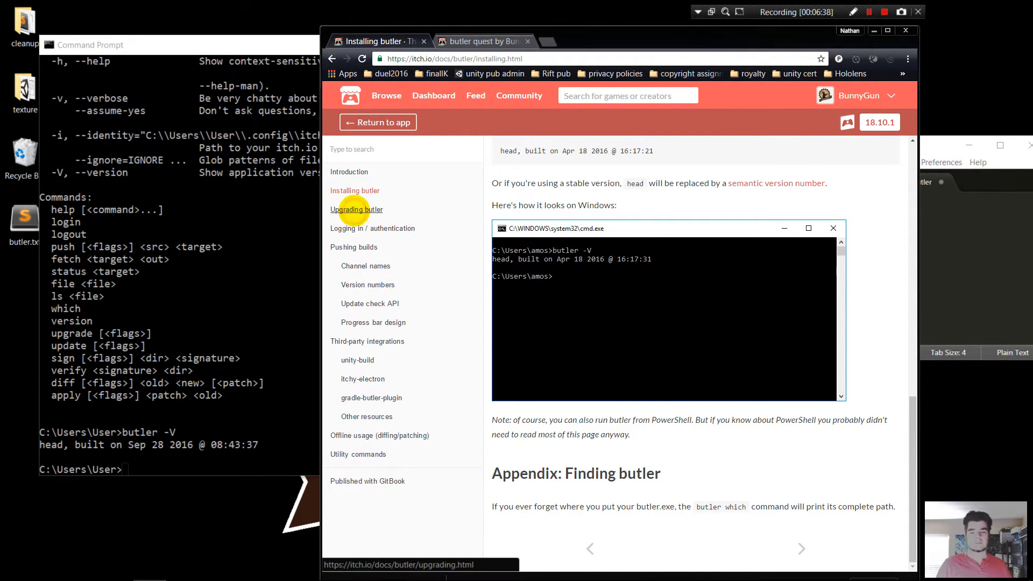
{"action": "left_click", "coordinate": [356, 210]}
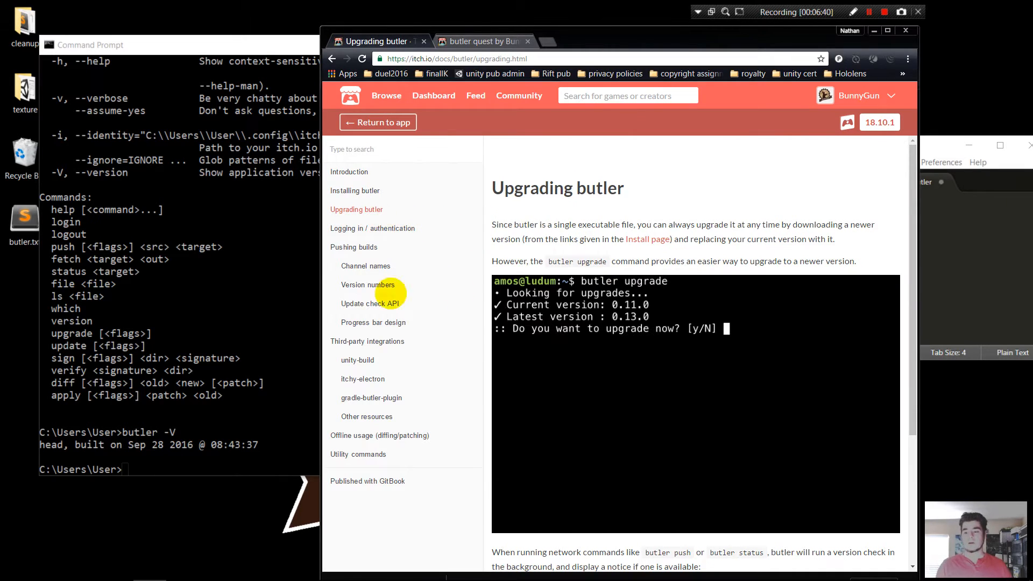
Run butler upgrade in the Command Prompt
{"action": "left_click", "coordinate": [144, 273]}
{"action": "type", "text": "butl"}
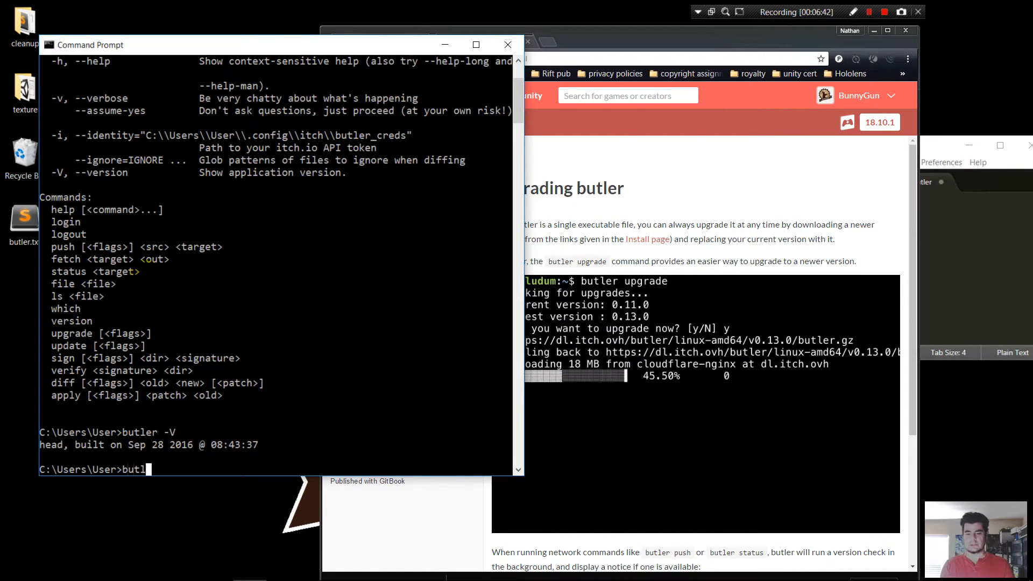
{"action": "type", "text": "er"}
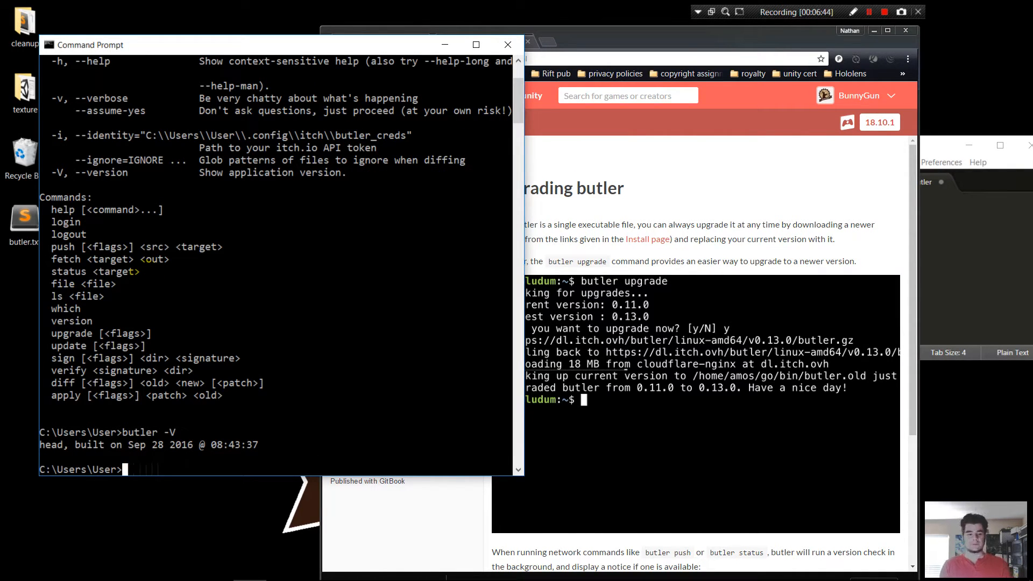
{"action": "type", "text": "butler "}
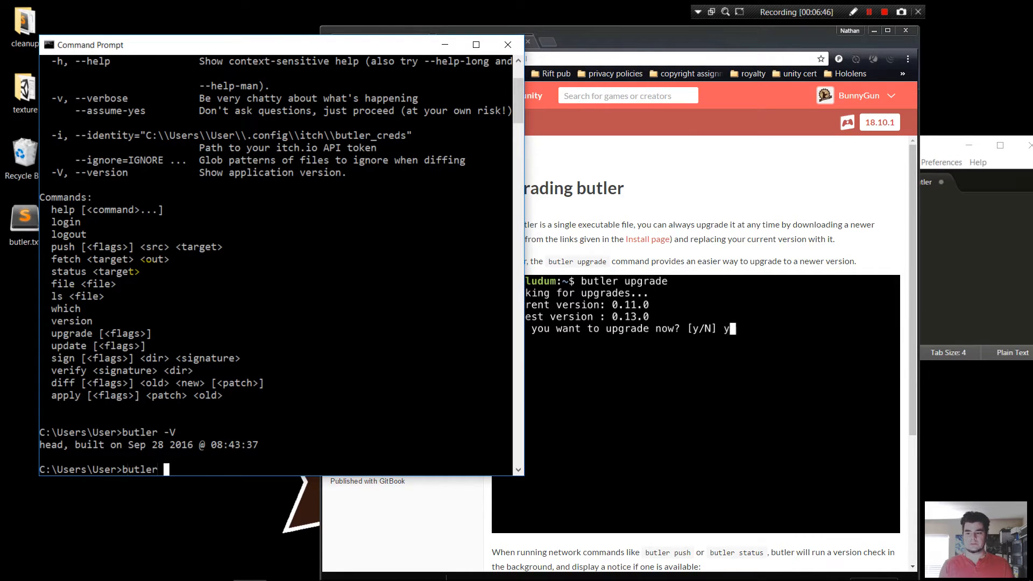
{"action": "type", "text": "upgrade"}
{"action": "key", "text": "Return"}
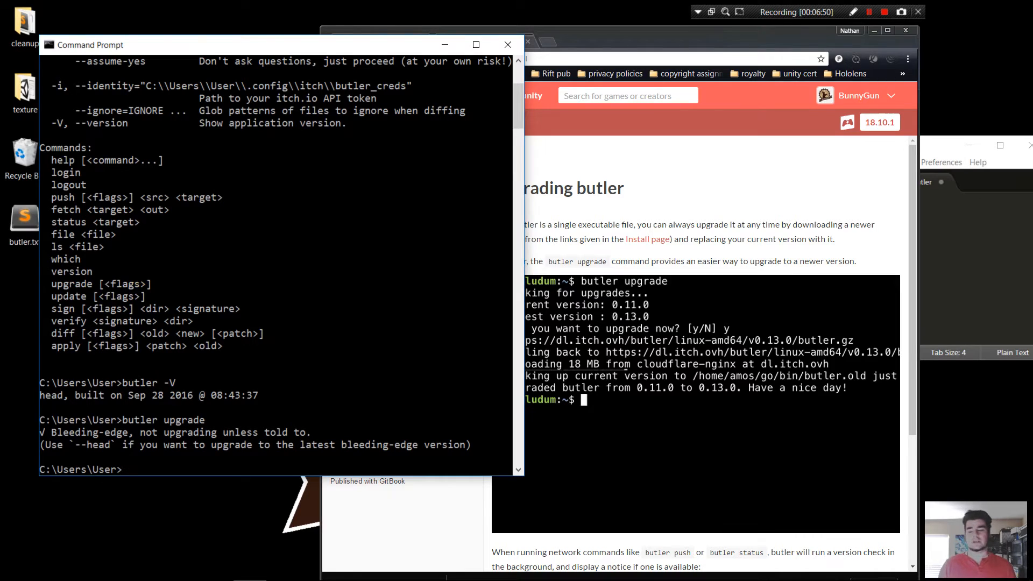
Open the Logging in / authentication documentation and read how to grant butler access to the itch.io account
{"action": "left_click", "coordinate": [653, 173]}
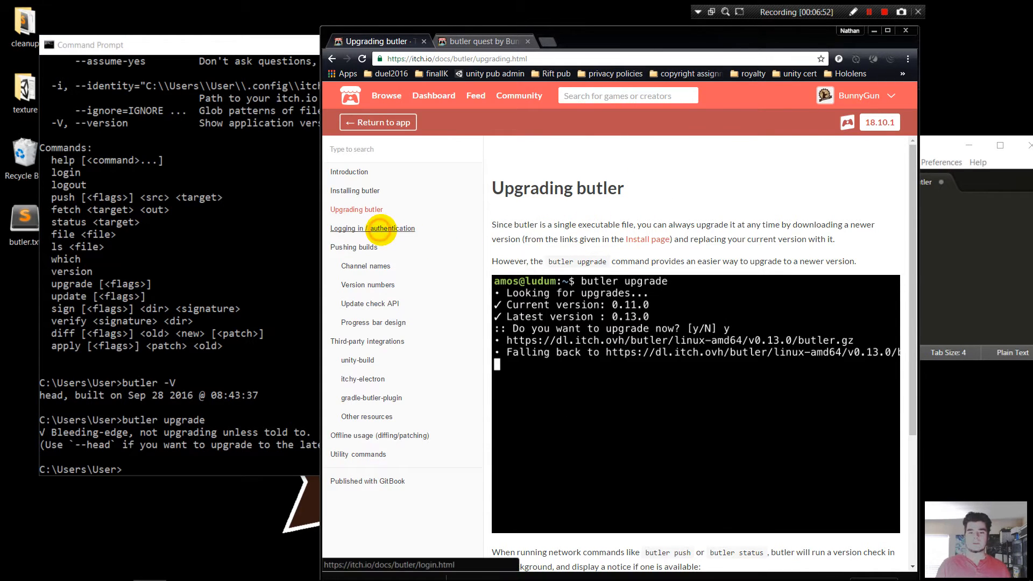
{"action": "left_click", "coordinate": [380, 228]}
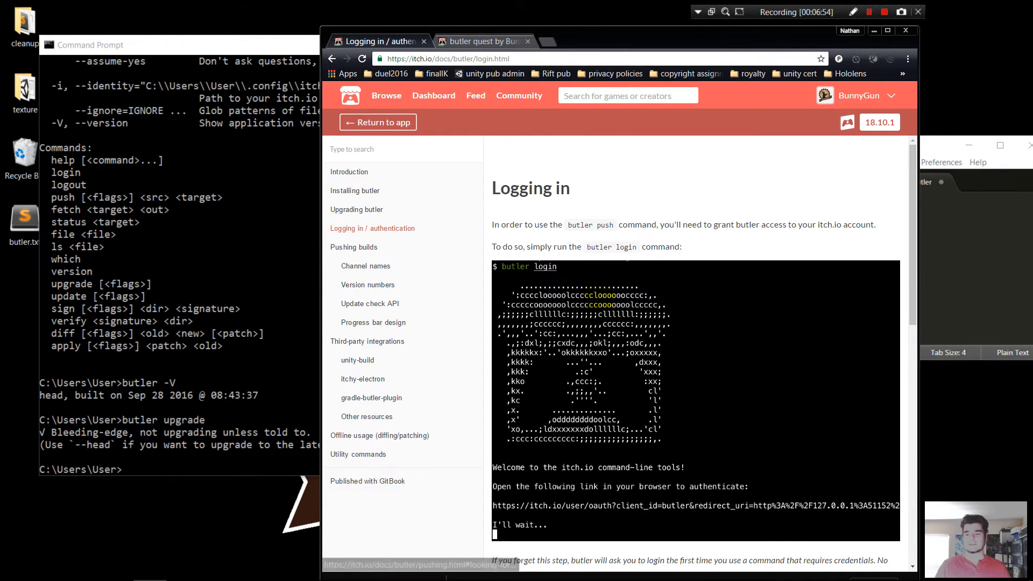
{"action": "scroll", "coordinate": [694, 350], "scroll_direction": "down", "scroll_amount": 1}
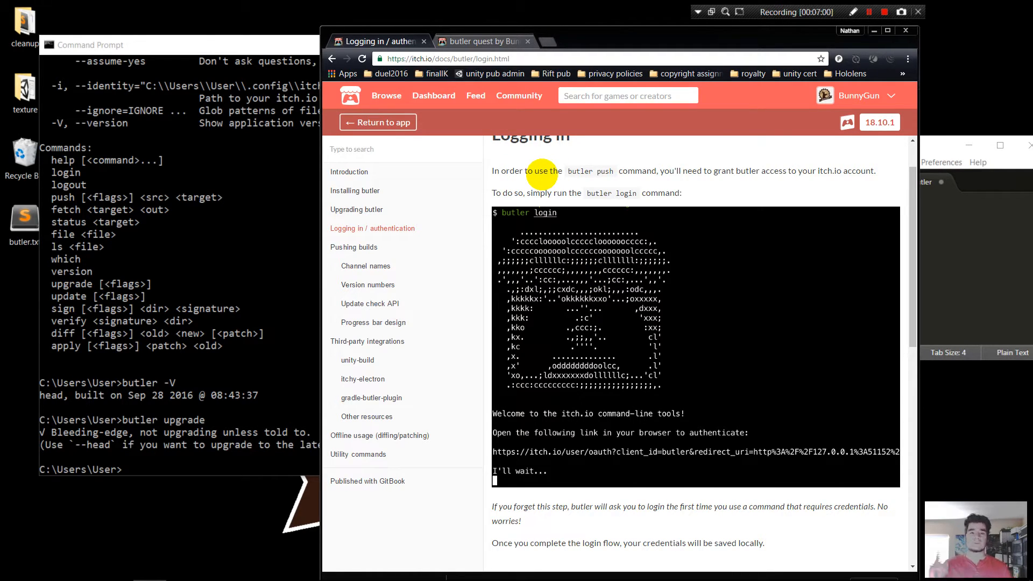
Shrink the Command Prompt window near the top of the desktop and run butler login in it
{"action": "left_click", "coordinate": [139, 347]}
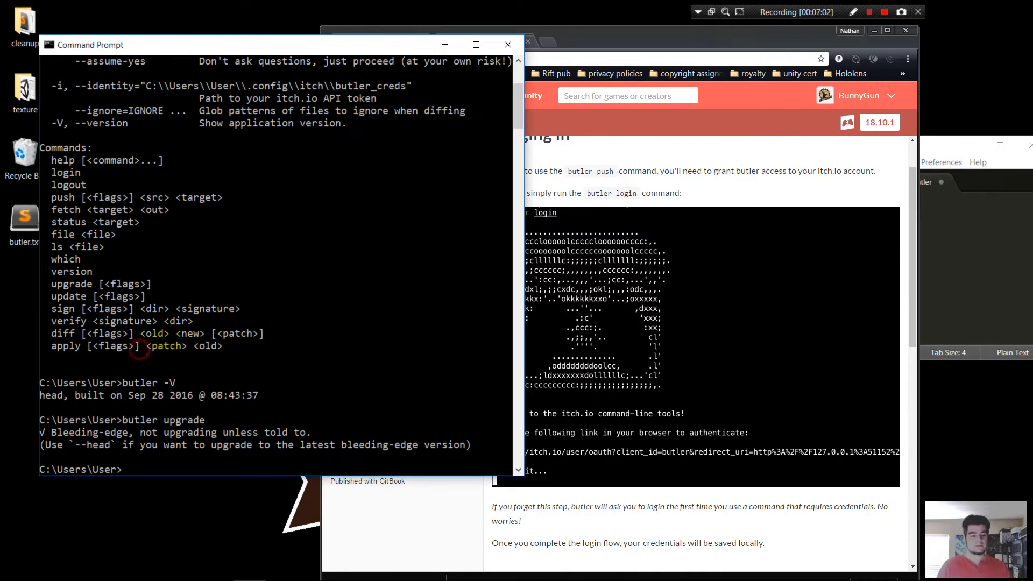
{"action": "left_click_drag", "start_coordinate": [384, 48], "coordinate": [411, 21]}
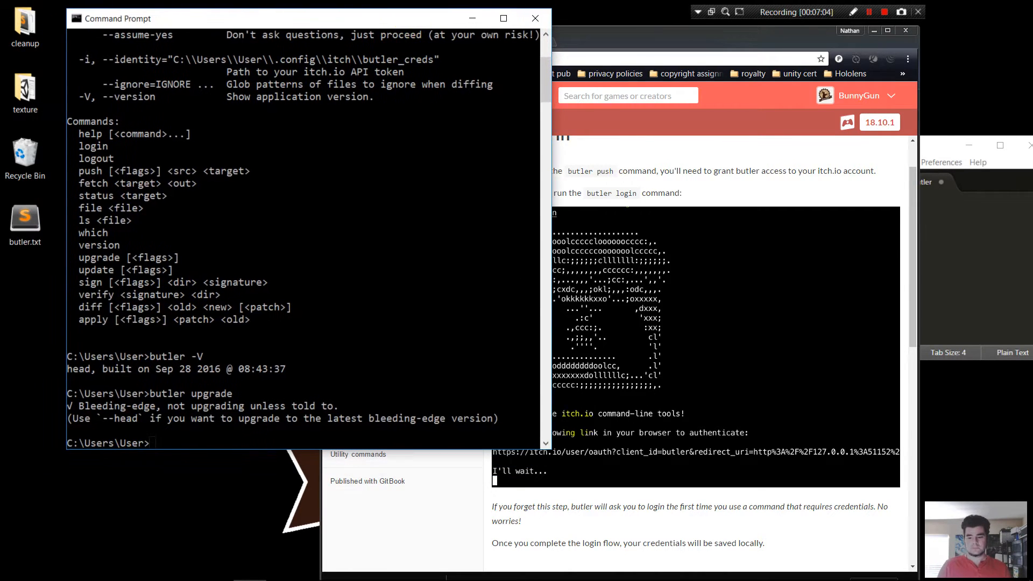
{"action": "left_click_drag", "start_coordinate": [546, 443], "coordinate": [531, 311]}
{"action": "type", "text": "butl"}
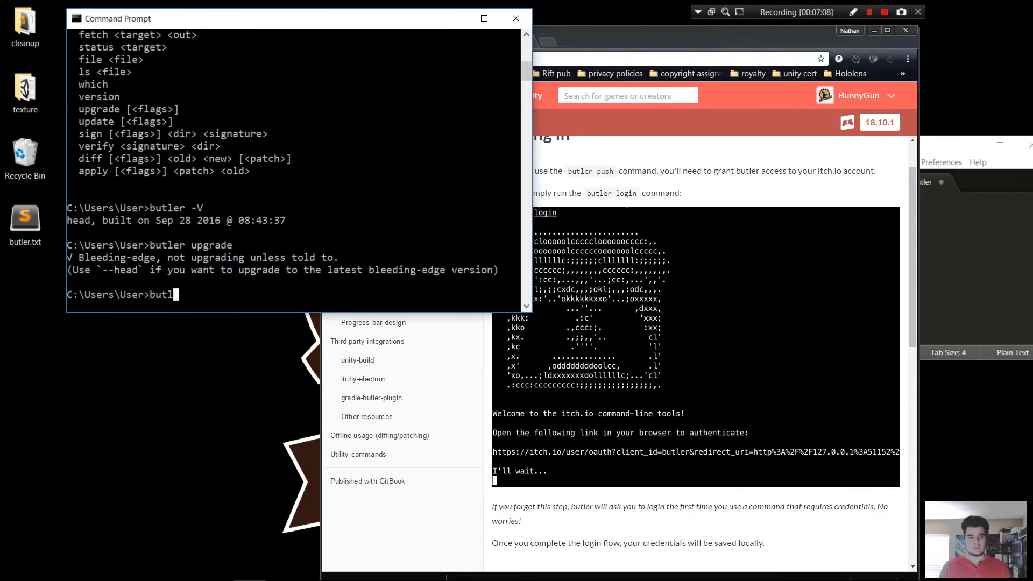
{"action": "type", "text": "er login"}
{"action": "key", "text": "Return"}
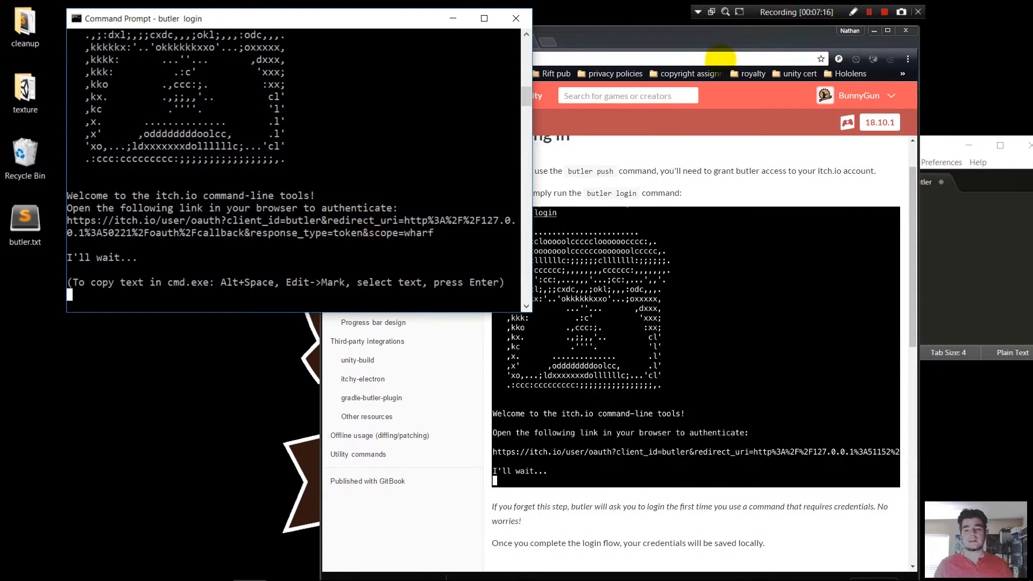
Move the browser and Command Prompt side by side and read through the remaining sections of the Logging in page
{"action": "left_click_drag", "start_coordinate": [549, 47], "coordinate": [738, 33]}
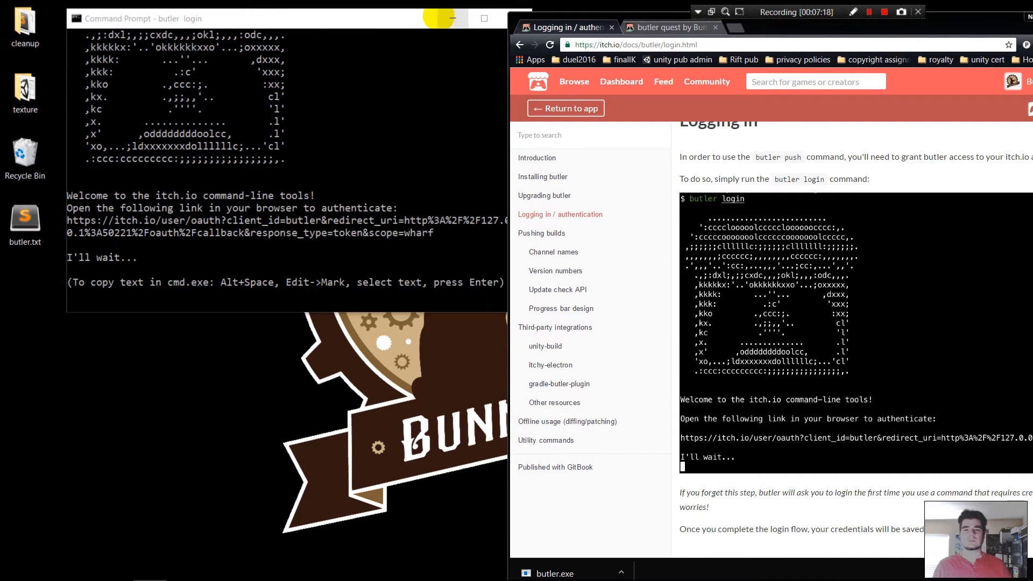
{"action": "left_click_drag", "start_coordinate": [380, 21], "coordinate": [400, 44]}
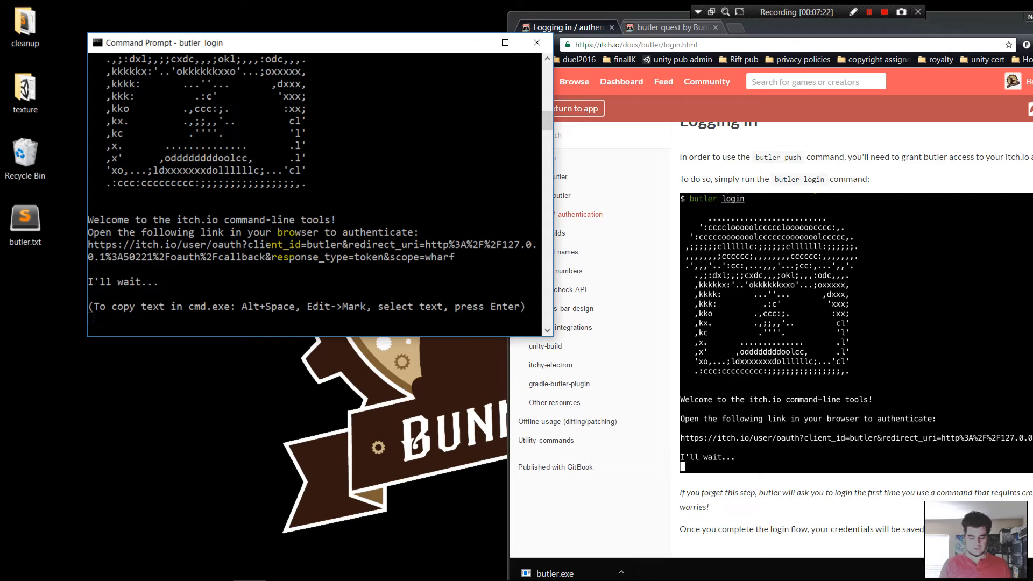
{"action": "left_click", "coordinate": [699, 183]}
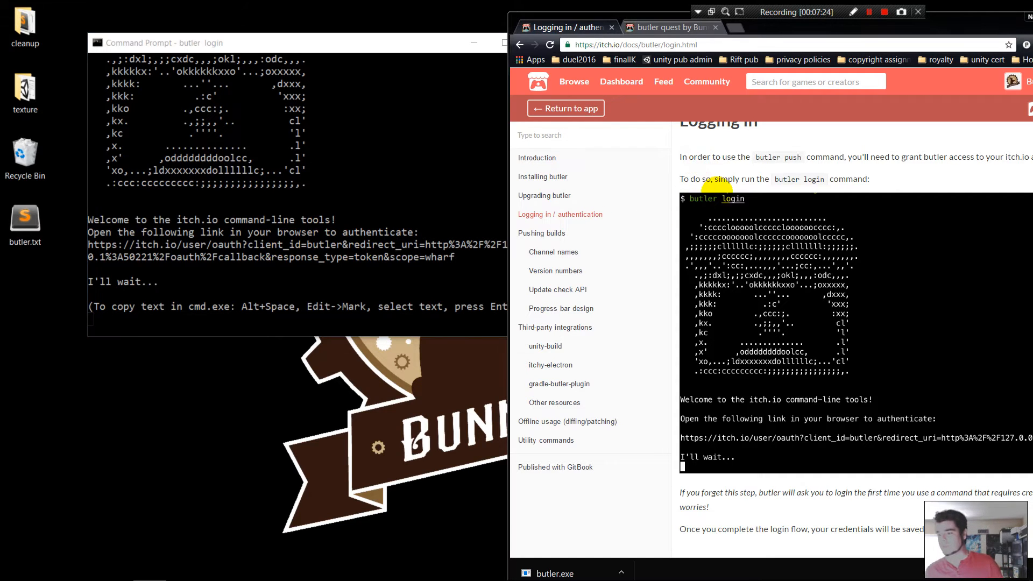
{"action": "scroll", "coordinate": [705, 182], "scroll_direction": "down", "scroll_amount": 2}
{"action": "scroll", "coordinate": [745, 232], "scroll_direction": "down", "scroll_amount": 5}
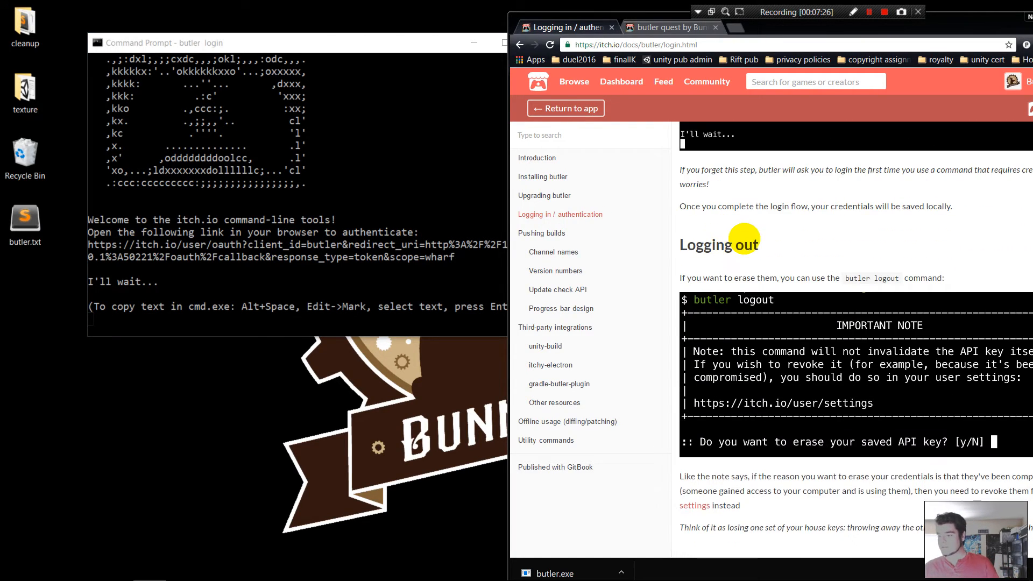
{"action": "scroll", "coordinate": [745, 231], "scroll_direction": "down", "scroll_amount": 4}
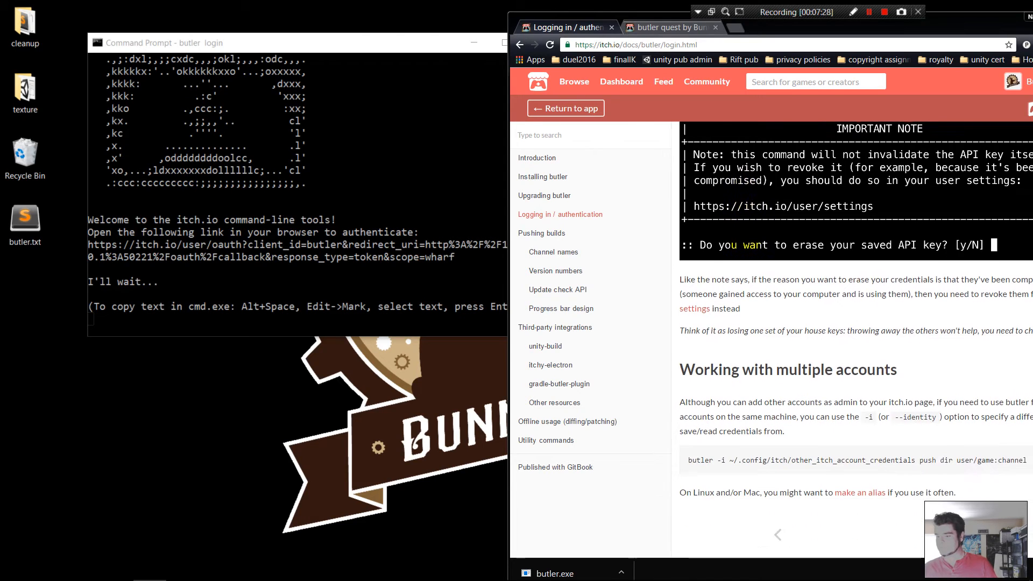
{"action": "scroll", "coordinate": [745, 238], "scroll_direction": "up", "scroll_amount": 5}
{"action": "key", "text": "alt+f"}
{"action": "key", "text": "h"}
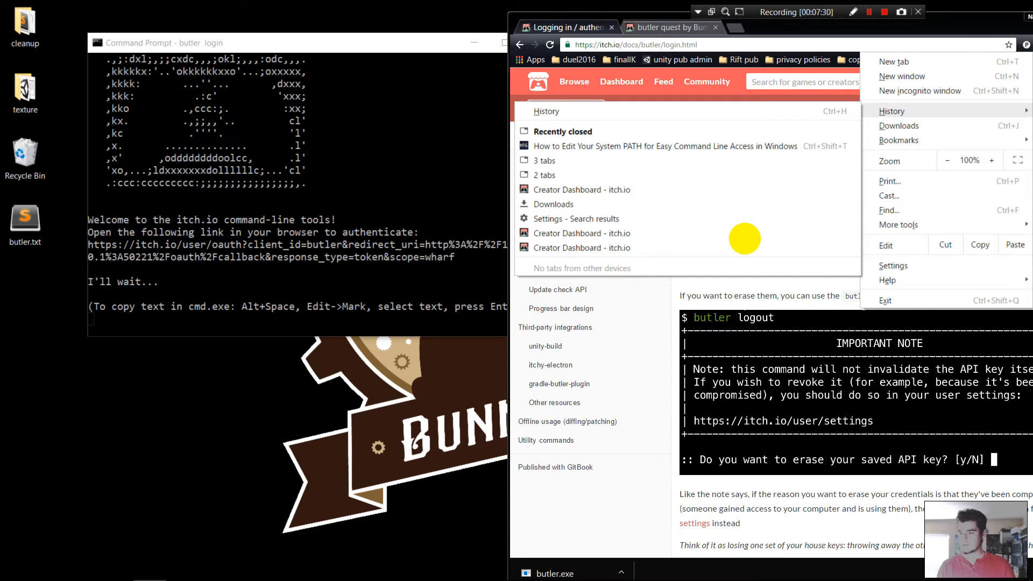
{"action": "key", "text": "Escape"}
{"action": "key", "text": "Escape"}
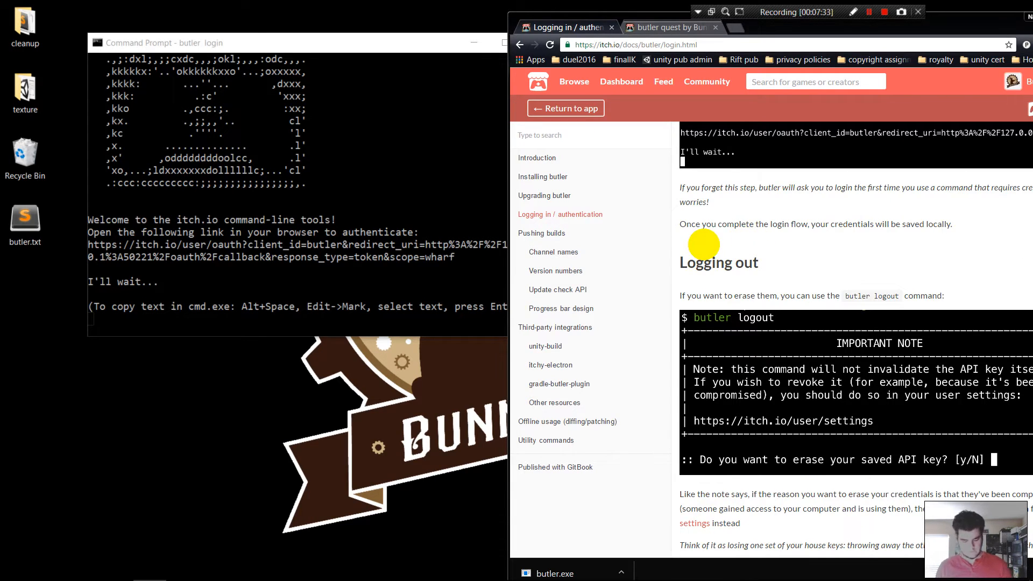
Search the Logging in page for "copy" and clear the search term
{"action": "key", "text": "ctrl+f"}
{"action": "type", "text": "copy"}
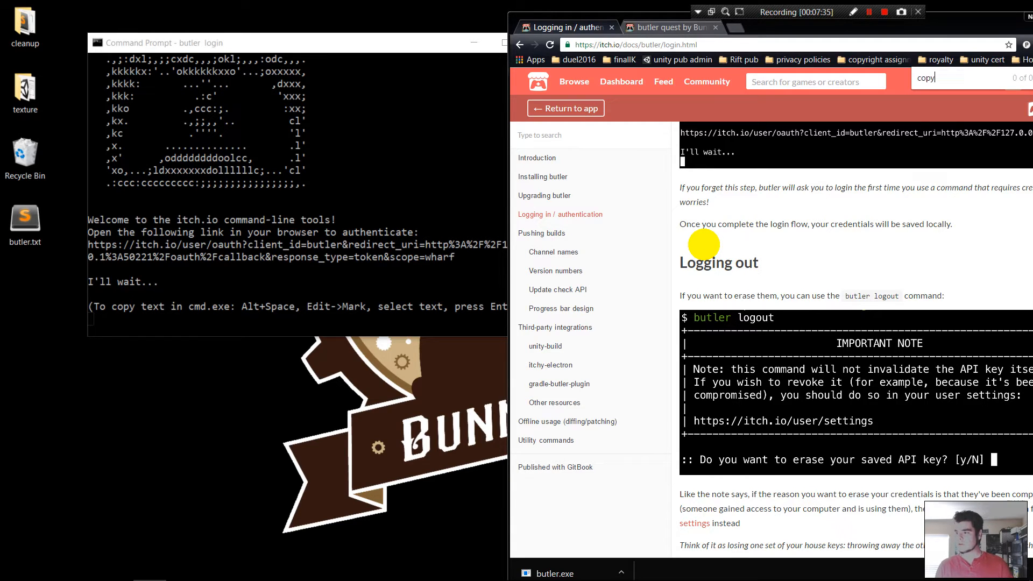
{"action": "key", "text": "BackSpace"}
{"action": "key", "text": "BackSpace"}
{"action": "key", "text": "BackSpace"}
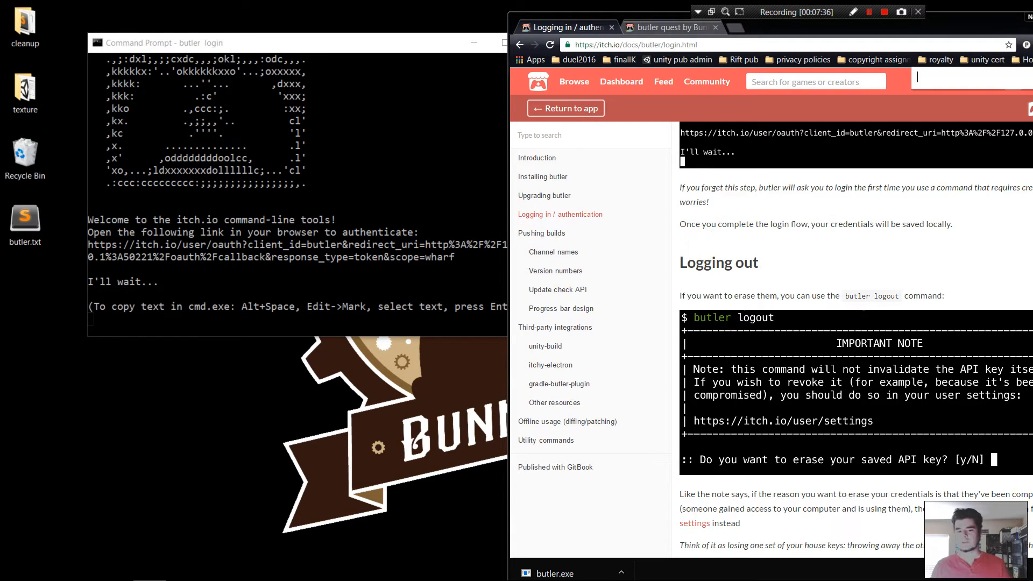
Copy the full authentication link from the butler login output in the Command Prompt
{"action": "left_click", "coordinate": [343, 184]}
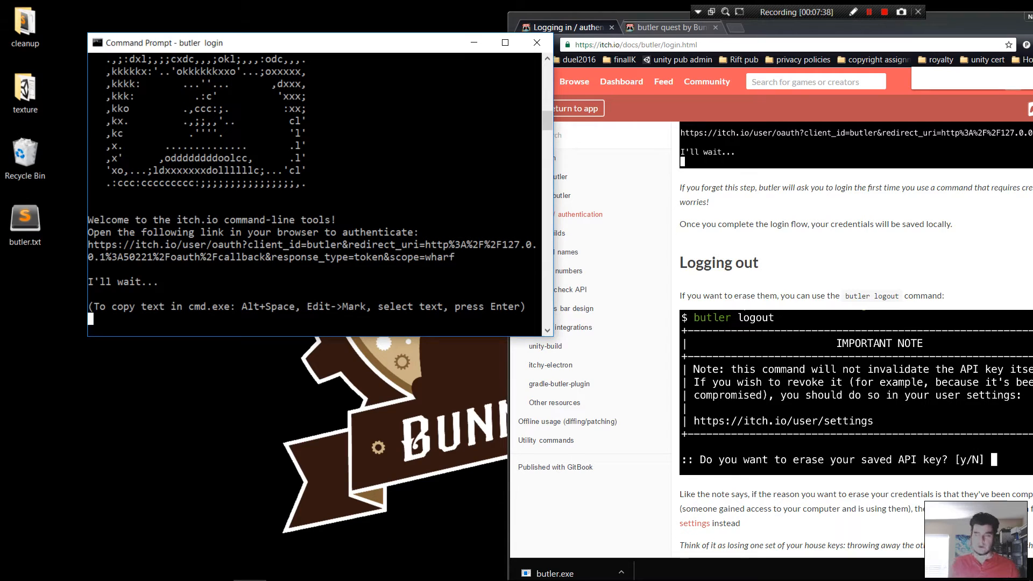
{"action": "key", "text": "alt+space"}
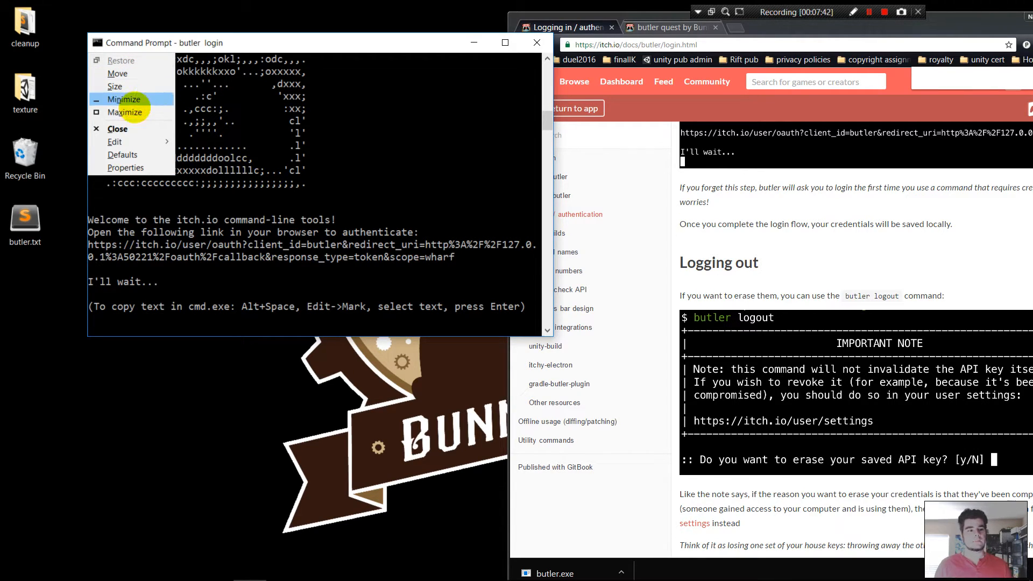
{"action": "mouse_move", "coordinate": [138, 142]}
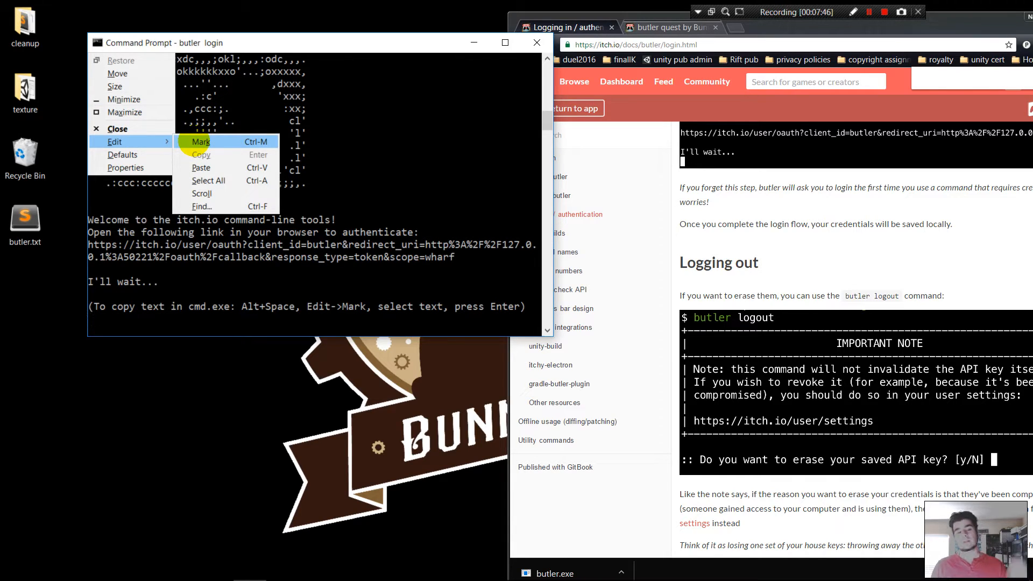
{"action": "left_click", "coordinate": [200, 142]}
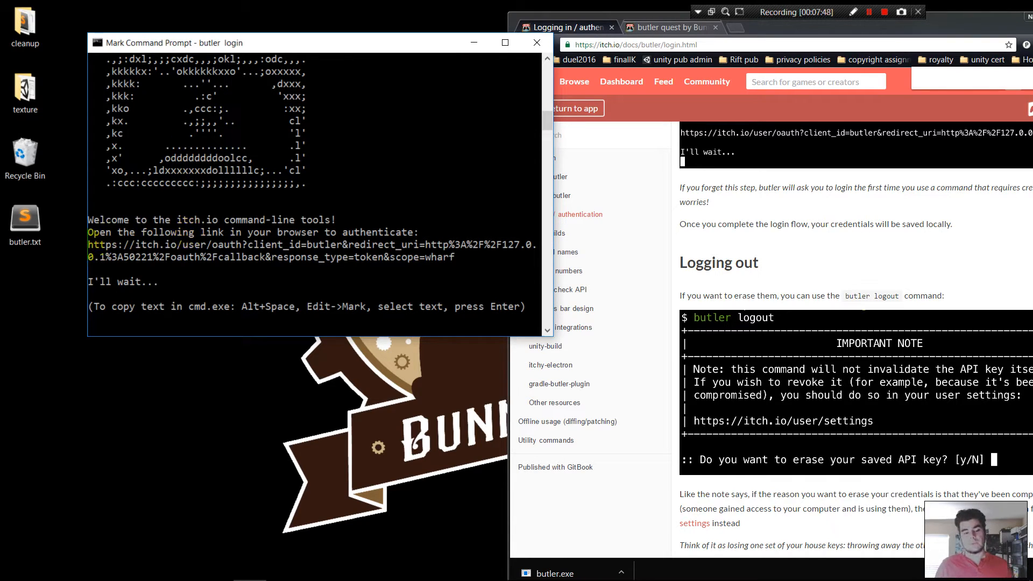
{"action": "left_click_drag", "start_coordinate": [89, 245], "coordinate": [449, 251]}
{"action": "key", "text": "super+c"}
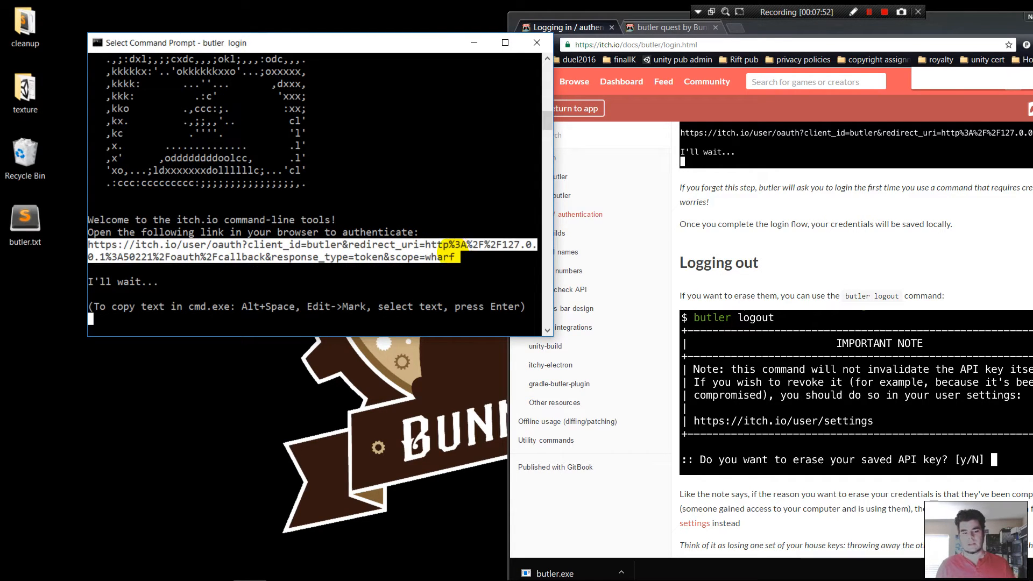
{"action": "key", "text": "Return"}
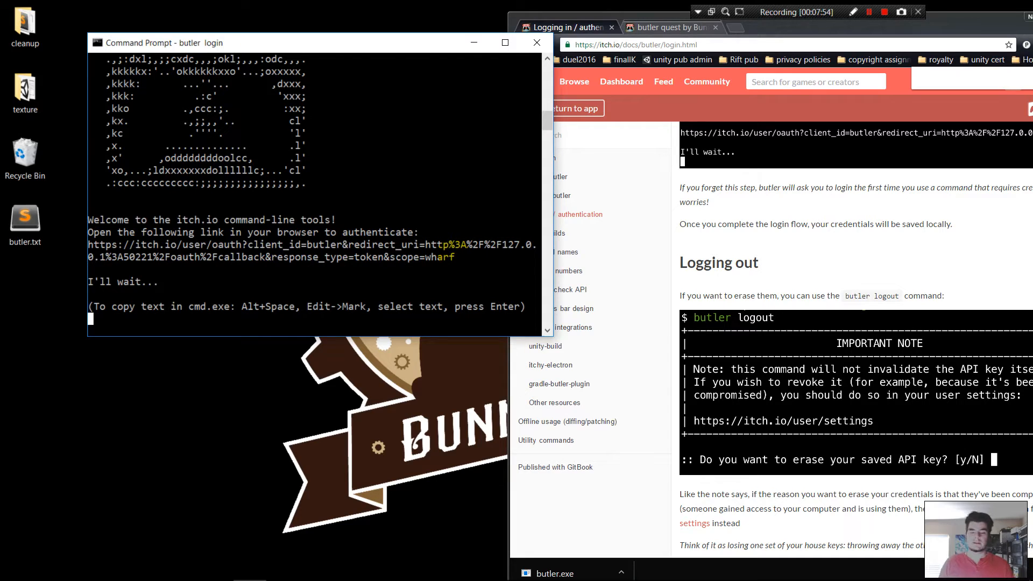
Switch to the browser and open the copied itch.io authentication link in a new tab
{"action": "left_click", "coordinate": [633, 157]}
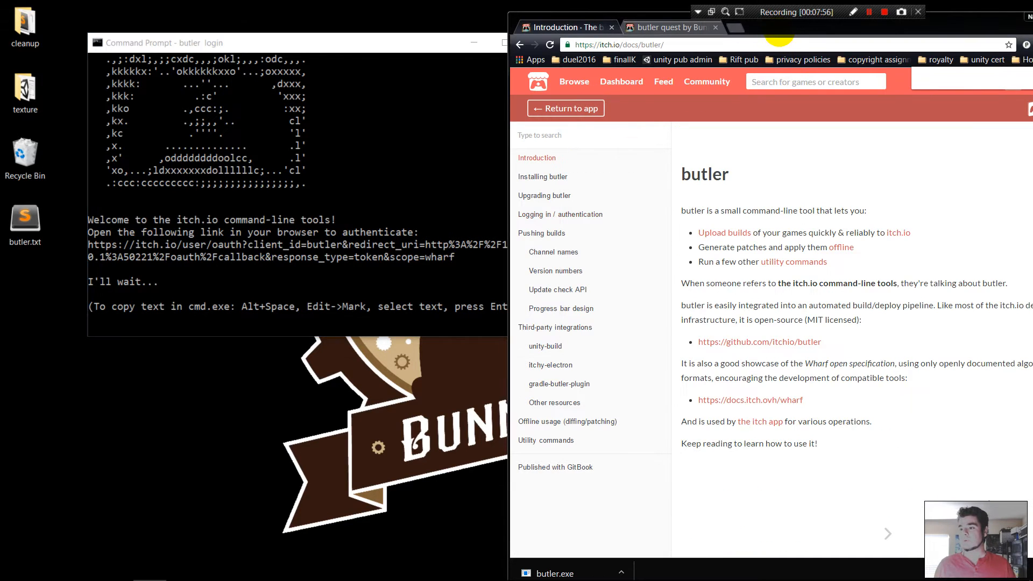
{"action": "left_click_drag", "start_coordinate": [732, 32], "coordinate": [506, 46]}
{"action": "left_click", "coordinate": [507, 44]}
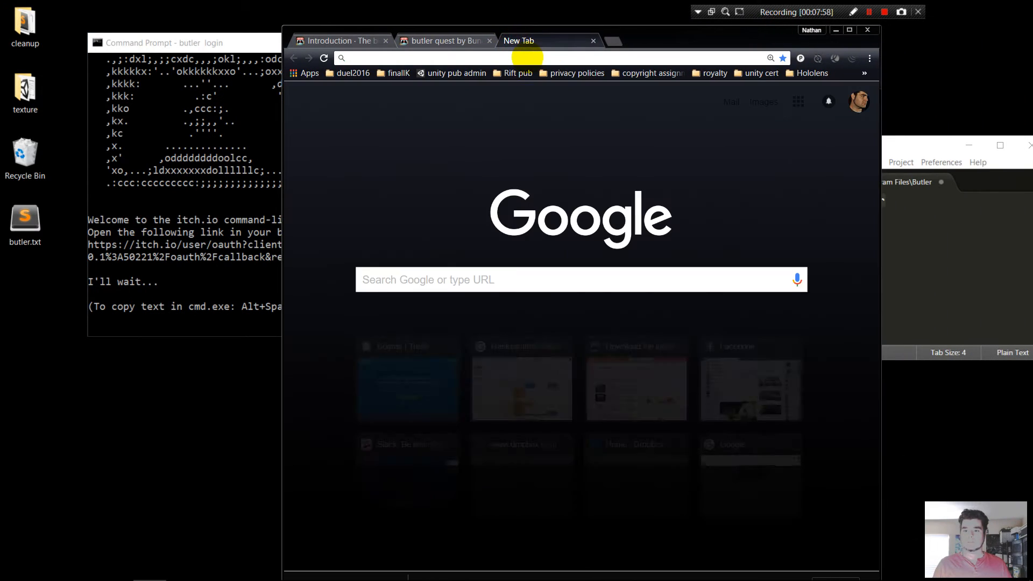
{"action": "right_click", "coordinate": [528, 57]}
{"action": "left_click", "coordinate": [551, 117]}
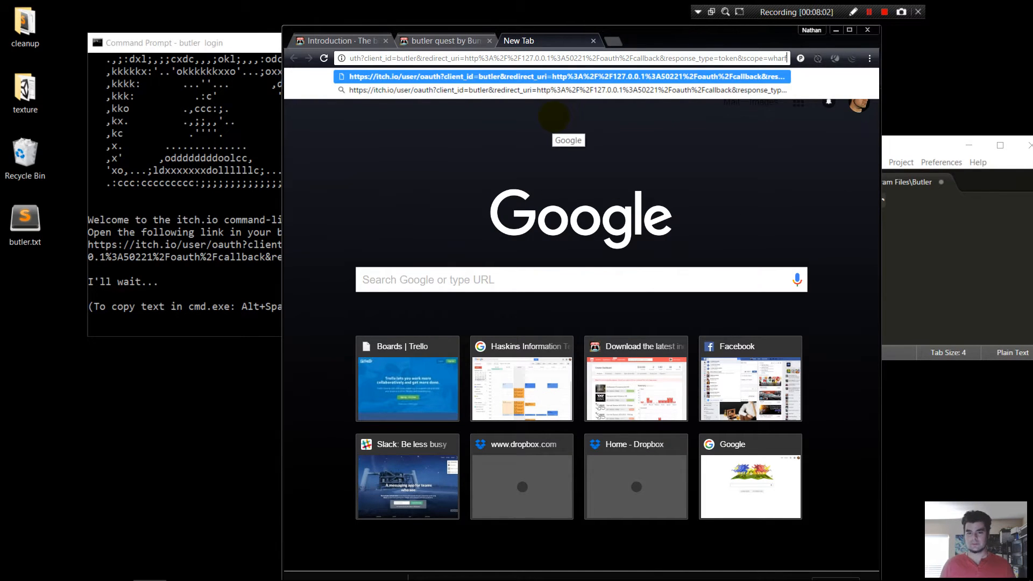
{"action": "key", "text": "Return"}
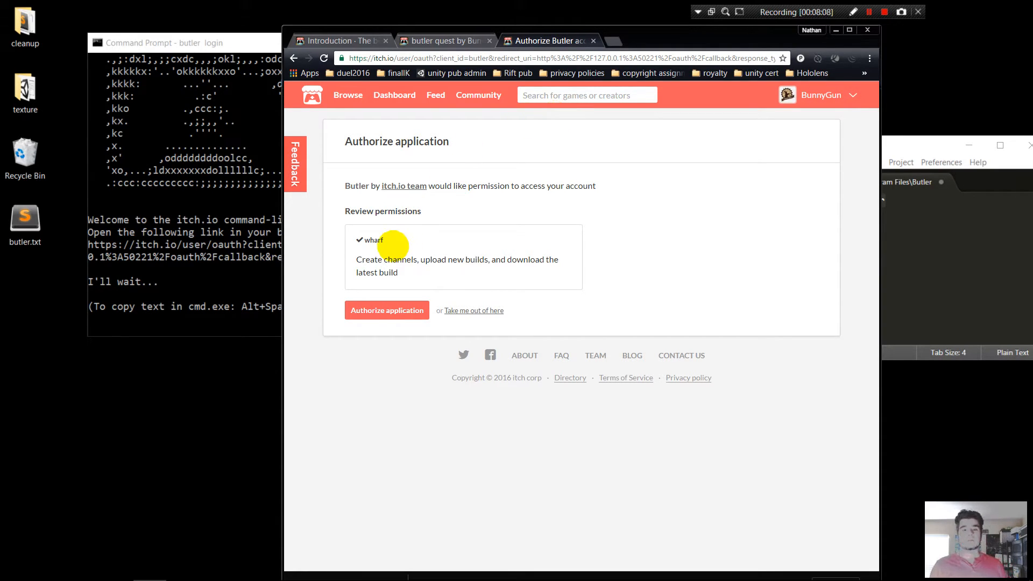
Authorize Butler to access the itch.io account, close the callback tab, and return to the Command Prompt
{"action": "left_click", "coordinate": [403, 310]}
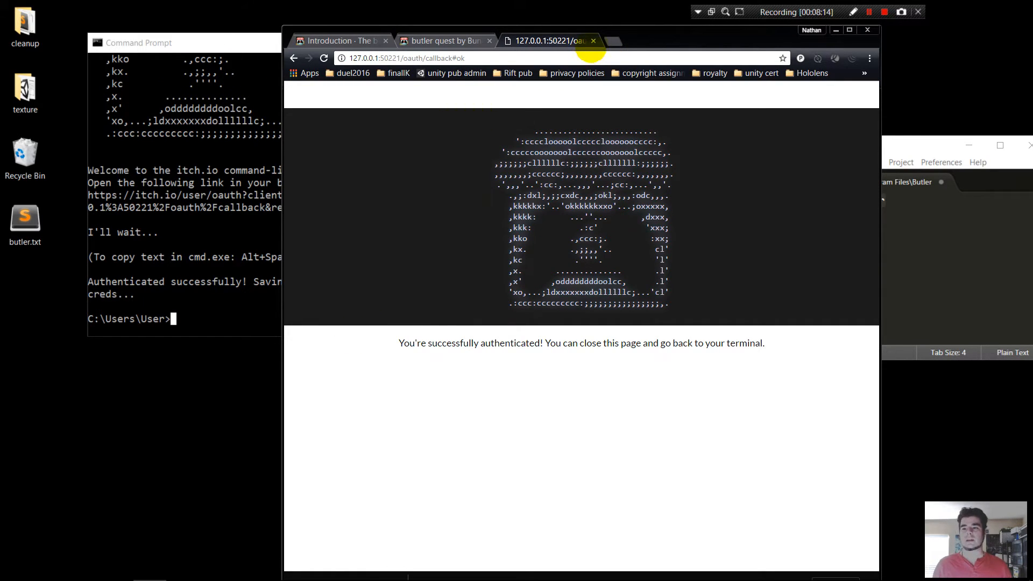
{"action": "left_click", "coordinate": [593, 41]}
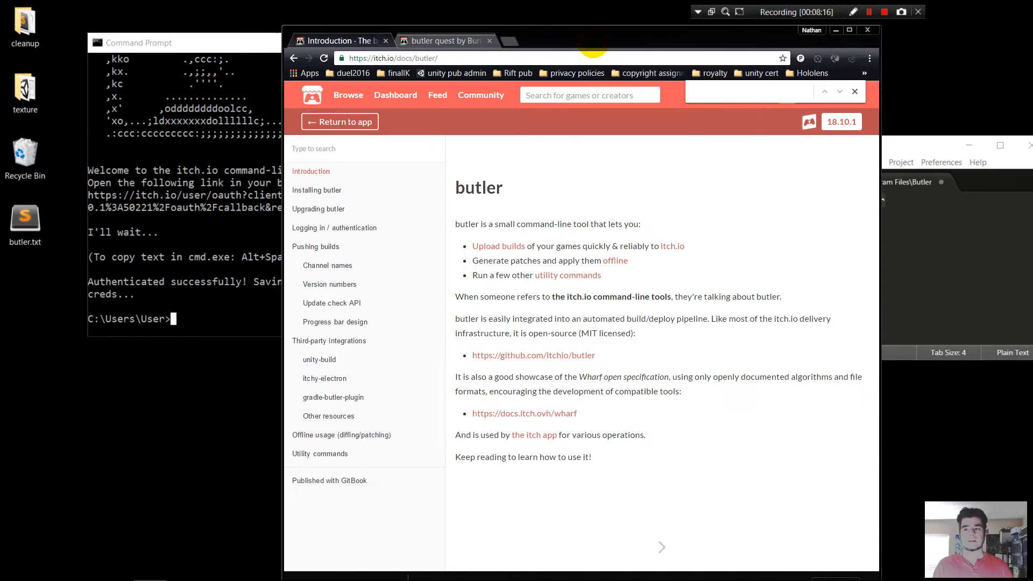
{"action": "left_click", "coordinate": [188, 195]}
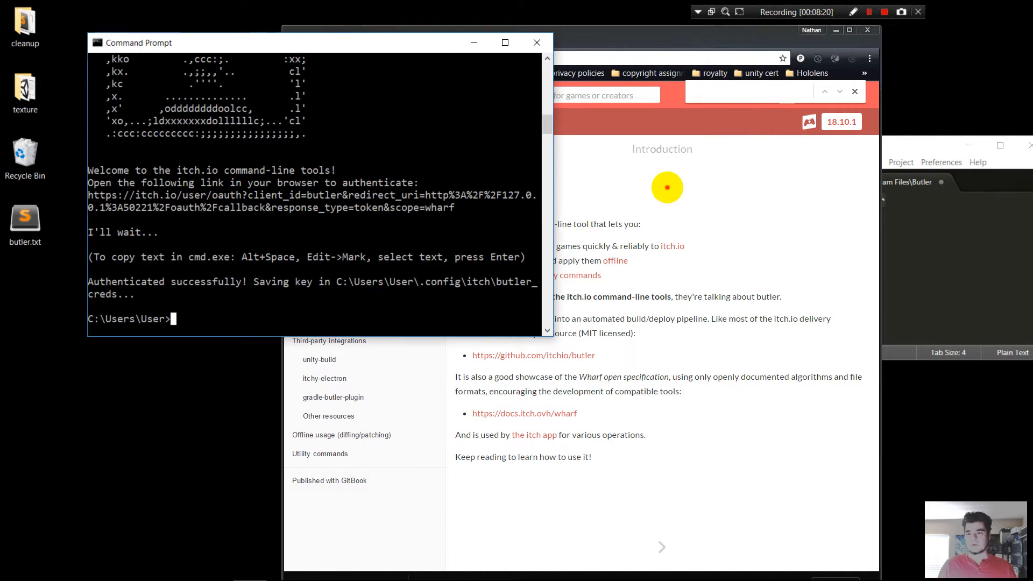
Arrange the browser and Command Prompt windows side by side so both can be read
{"action": "left_click", "coordinate": [667, 193]}
{"action": "left_click_drag", "start_coordinate": [587, 46], "coordinate": [777, 22]}
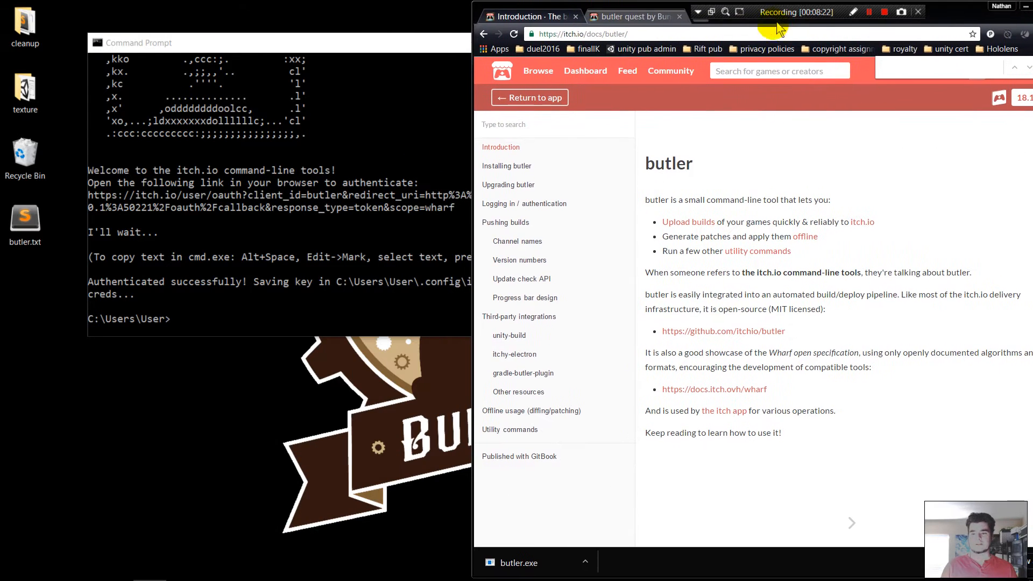
{"action": "left_click_drag", "start_coordinate": [405, 42], "coordinate": [336, 31]}
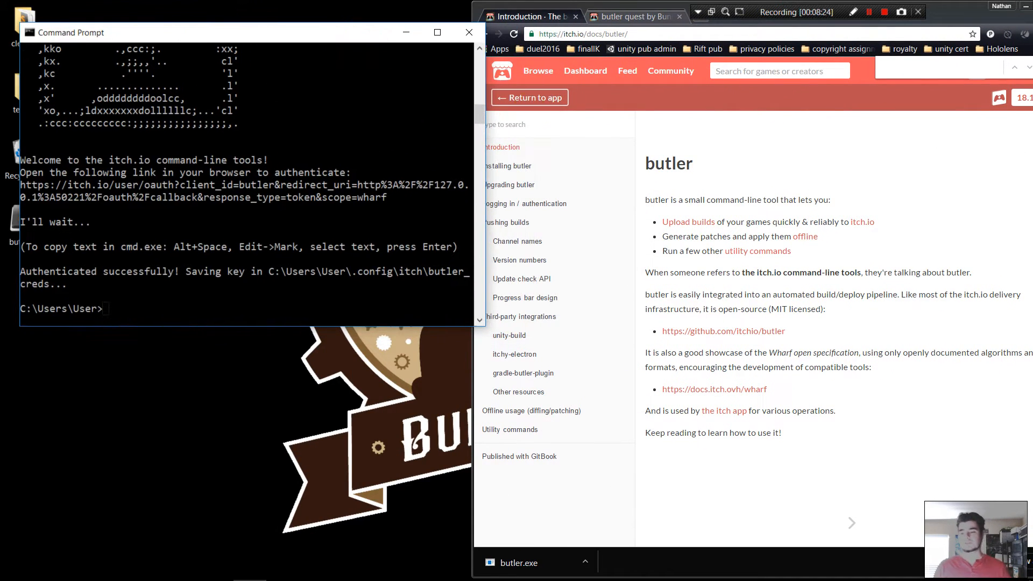
Reopen the Logging in / authentication documentation and look through its Logging out and multiple accounts sections
{"action": "left_click", "coordinate": [760, 171]}
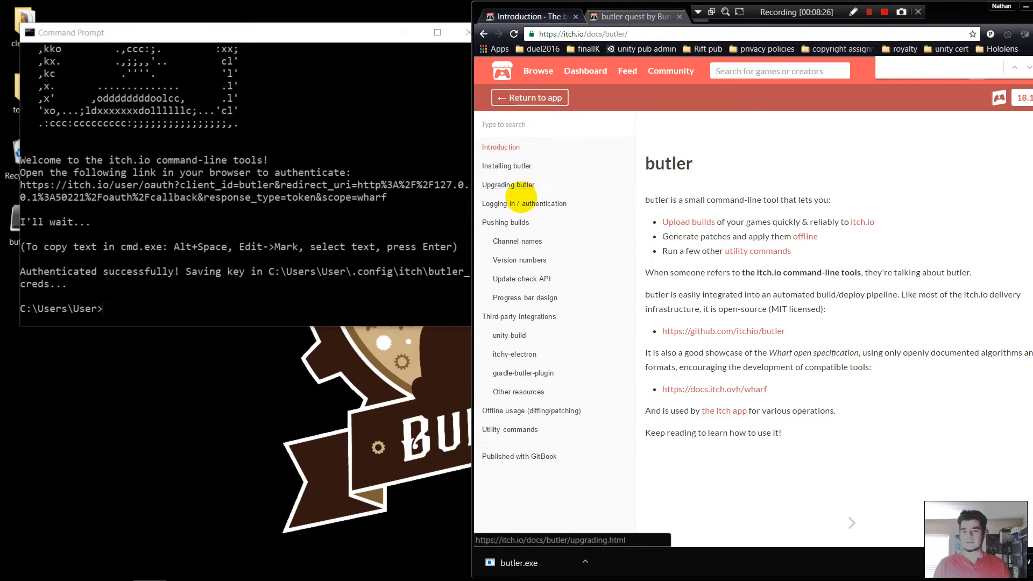
{"action": "left_click", "coordinate": [511, 205]}
{"action": "scroll", "coordinate": [796, 280], "scroll_direction": "down", "scroll_amount": 10}
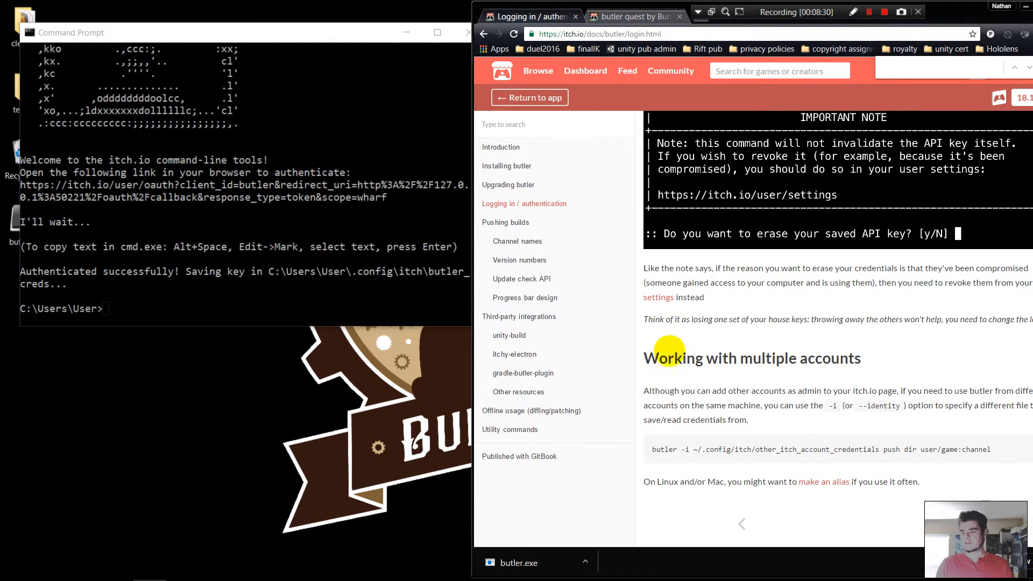
{"action": "scroll", "coordinate": [670, 344], "scroll_direction": "up", "scroll_amount": 1}
{"action": "scroll", "coordinate": [665, 340], "scroll_direction": "up", "scroll_amount": 1}
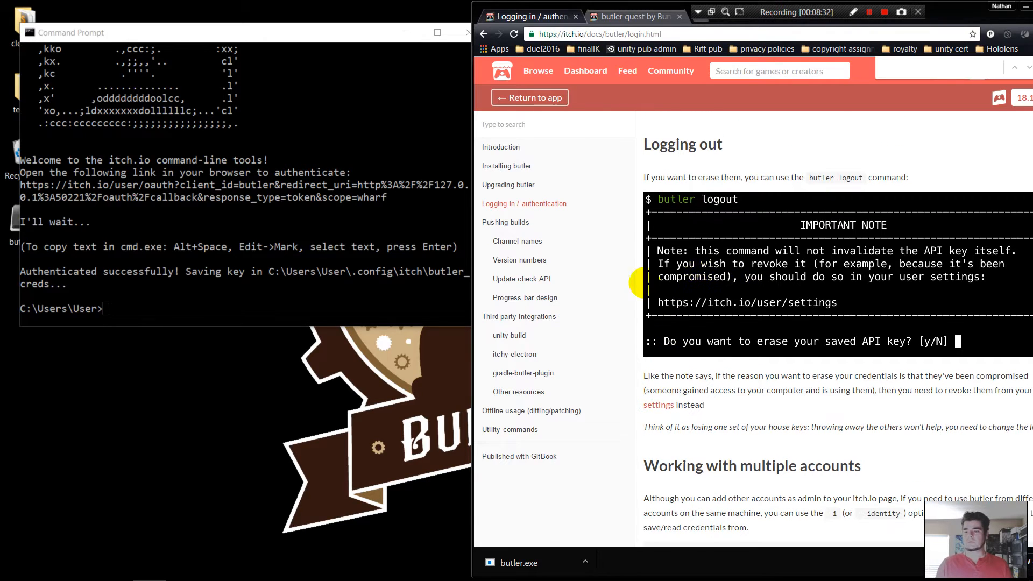
Run butler login again in the Command Prompt to check the saved credentials
{"action": "left_click", "coordinate": [363, 279]}
{"action": "type", "text": "butler login"}
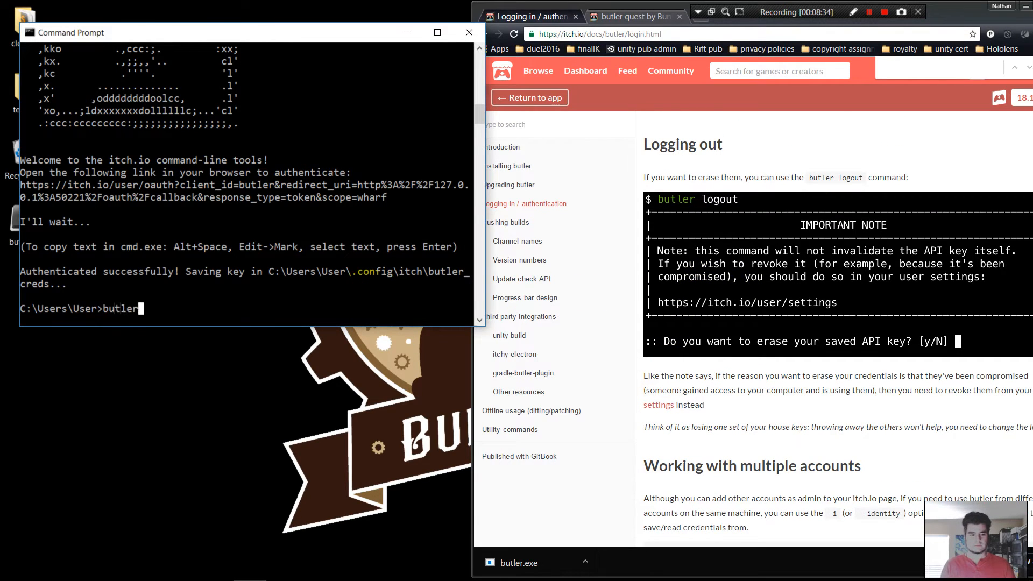
{"action": "key", "text": "Return"}
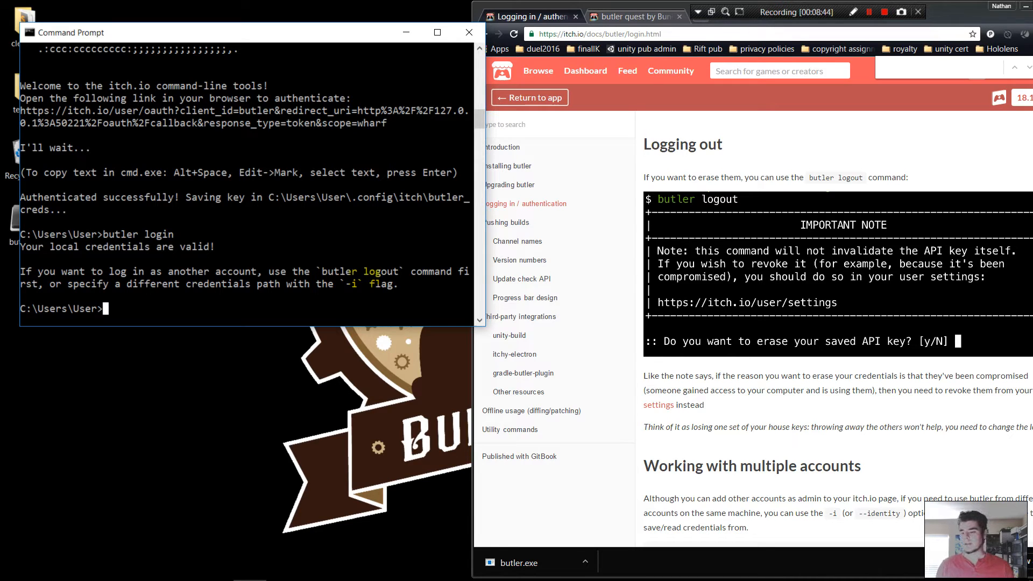
Bring the whole browser window into view and read the Pushing builds documentation on the butler push command and its arguments
{"action": "scroll", "coordinate": [760, 404], "scroll_direction": "down", "scroll_amount": 2}
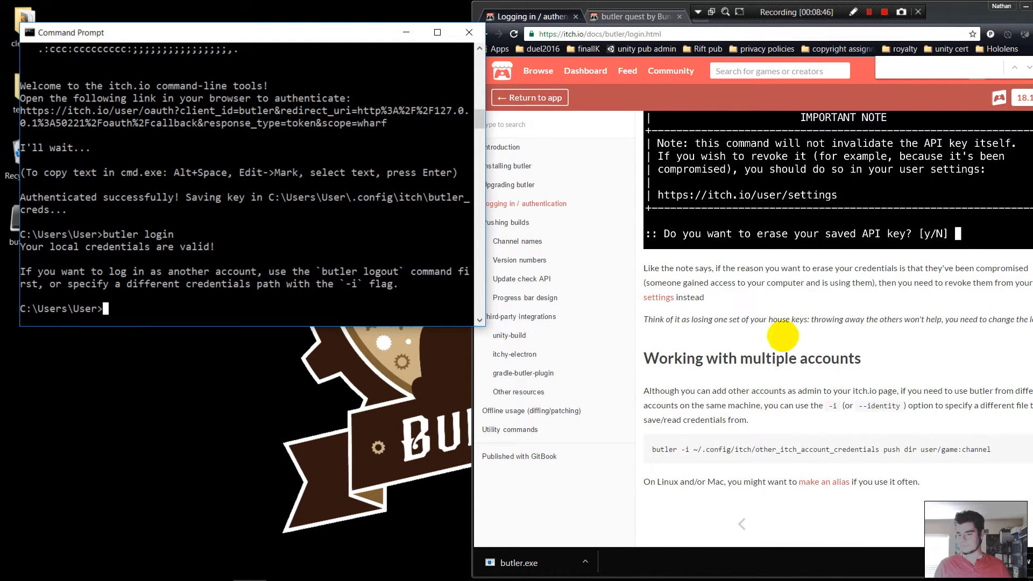
{"action": "left_click_drag", "start_coordinate": [949, 16], "coordinate": [884, 20]}
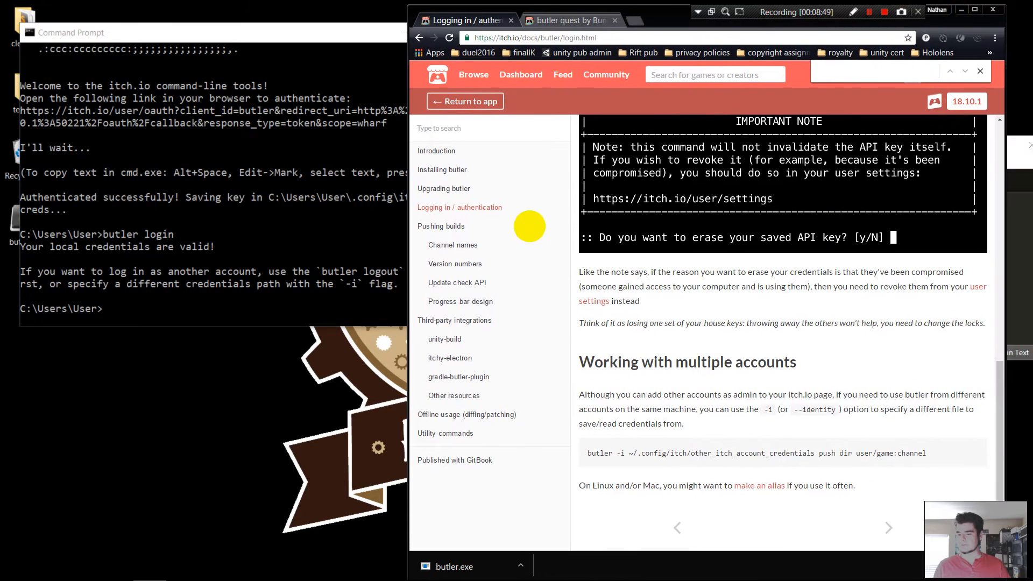
{"action": "left_click", "coordinate": [441, 228]}
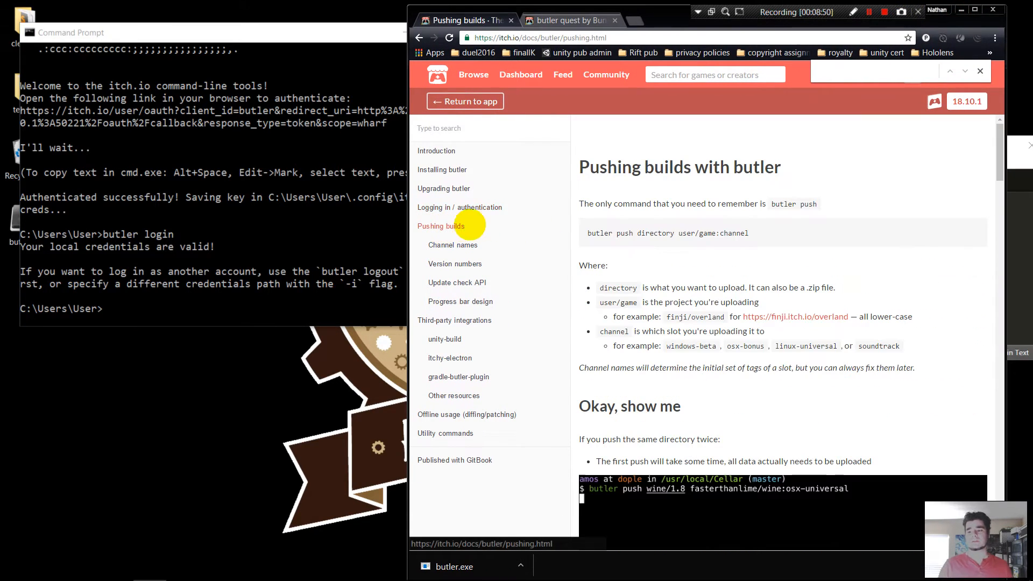
{"action": "scroll", "coordinate": [839, 274], "scroll_direction": "down", "scroll_amount": 1}
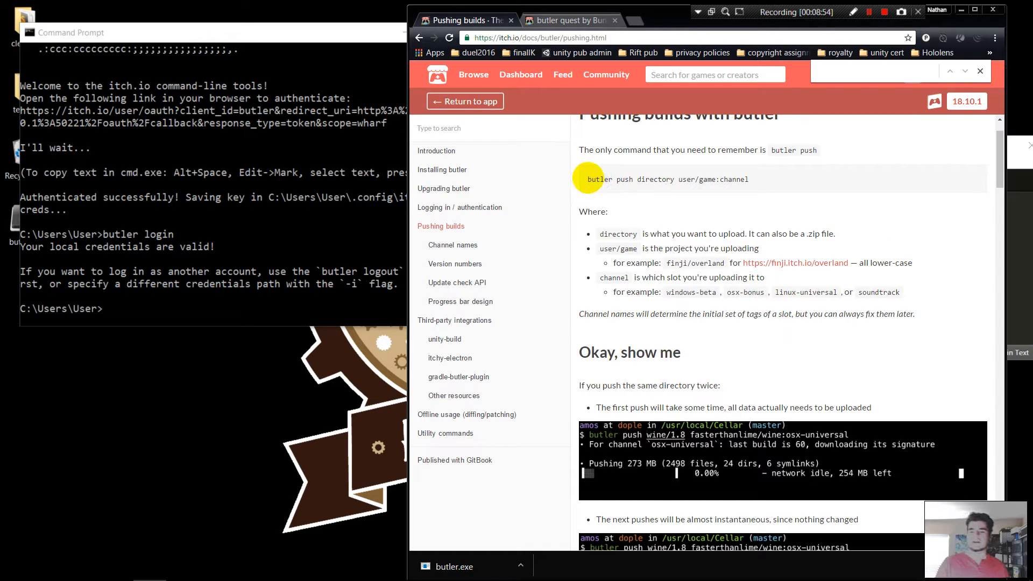
{"action": "left_click_drag", "start_coordinate": [588, 179], "coordinate": [735, 178]}
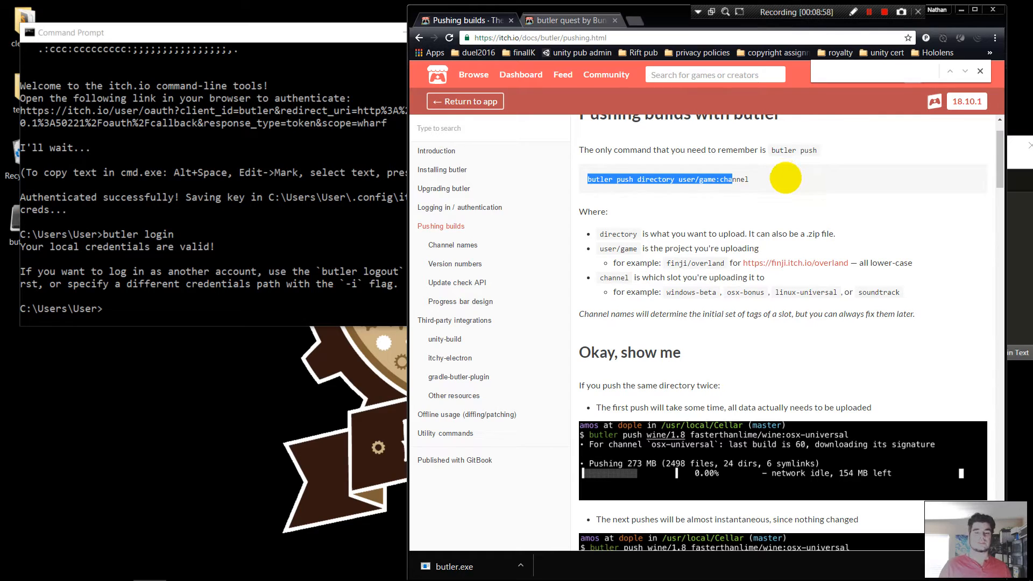
{"action": "left_click", "coordinate": [785, 180]}
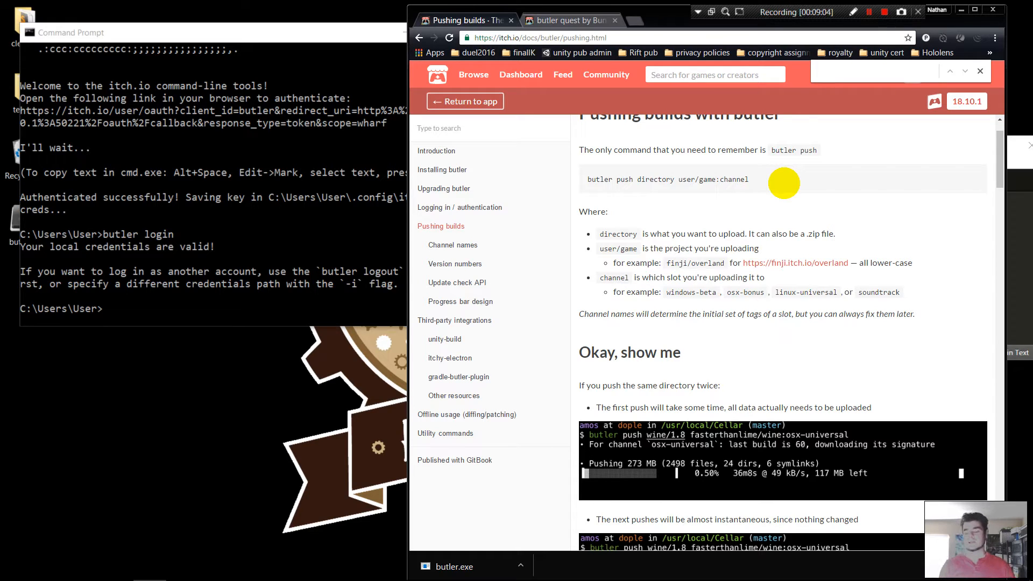
{"action": "scroll", "coordinate": [695, 201], "scroll_direction": "down", "scroll_amount": 2}
{"action": "scroll", "coordinate": [694, 202], "scroll_direction": "down", "scroll_amount": 3}
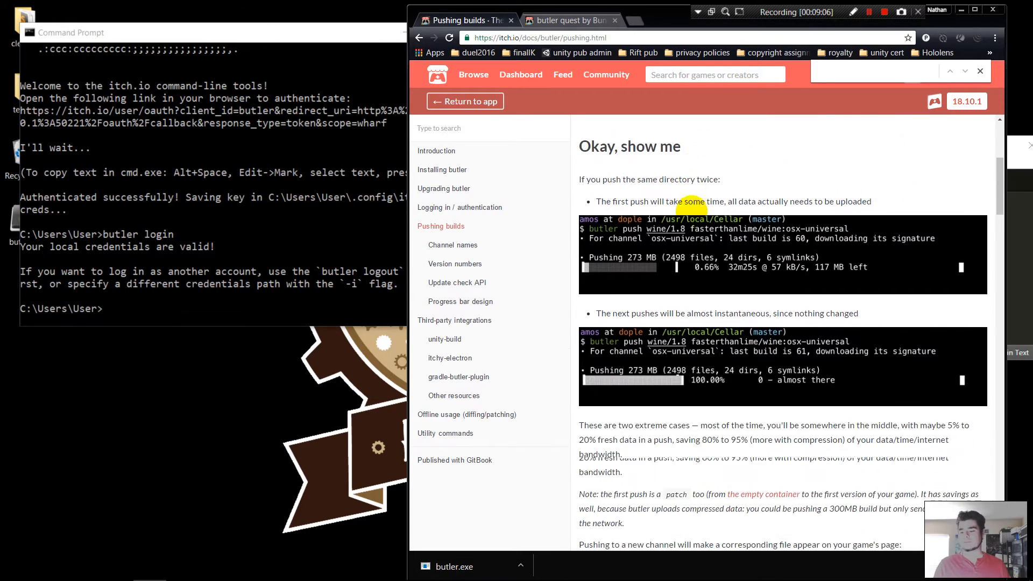
{"action": "scroll", "coordinate": [686, 207], "scroll_direction": "up", "scroll_amount": 5}
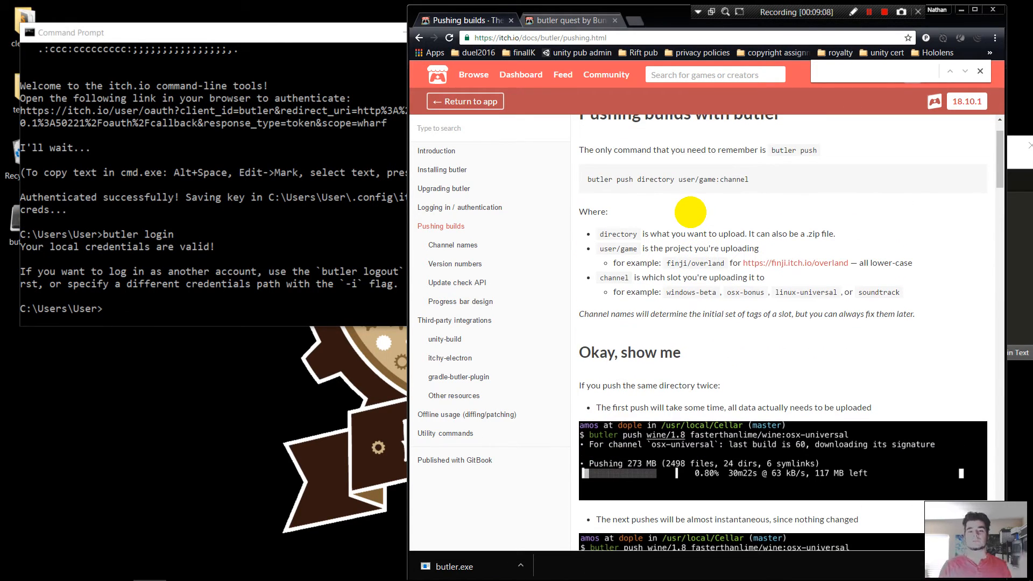
{"action": "scroll", "coordinate": [690, 215], "scroll_direction": "down", "scroll_amount": 3}
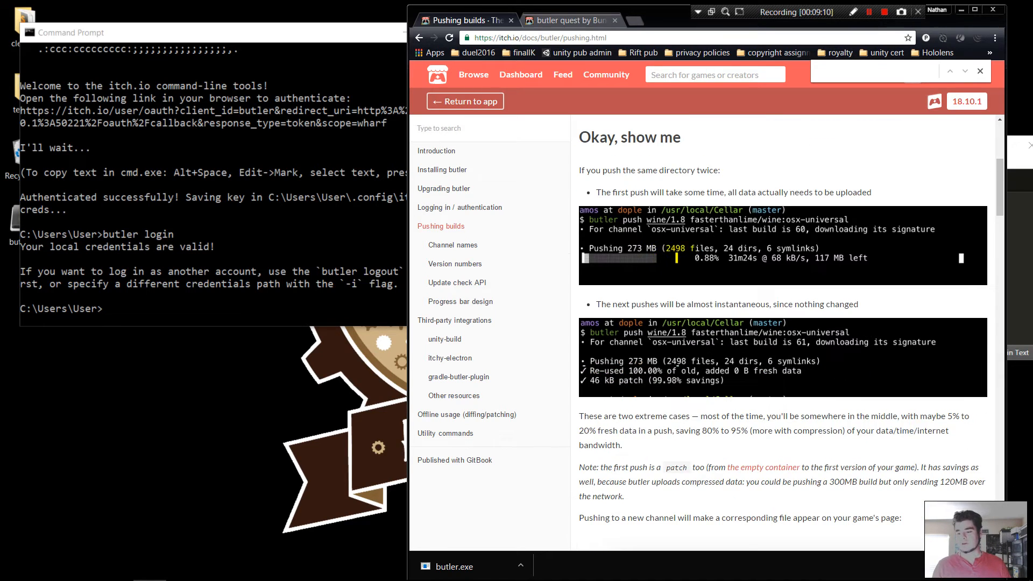
Copy the example "butler push directory user/game:channel" and paste it into Sublime Text in place of the C:\Program Files\Butler path
{"action": "scroll", "coordinate": [678, 245], "scroll_direction": "up", "scroll_amount": 4}
{"action": "left_click_drag", "start_coordinate": [751, 233], "coordinate": [583, 233]}
{"action": "key", "text": "ctrl+c"}
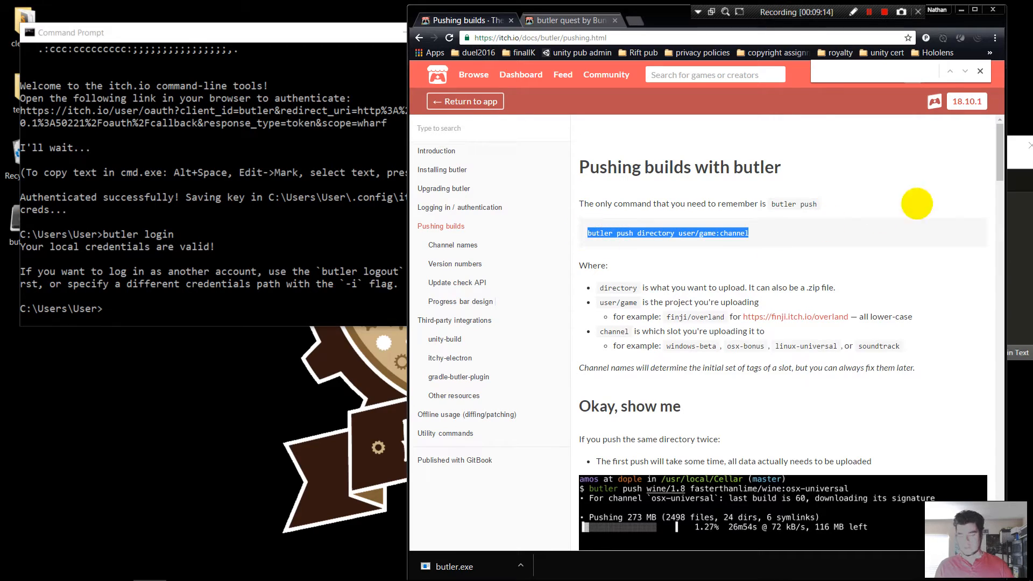
{"action": "left_click", "coordinate": [1012, 145]}
{"action": "left_click_drag", "start_coordinate": [898, 146], "coordinate": [696, 122]}
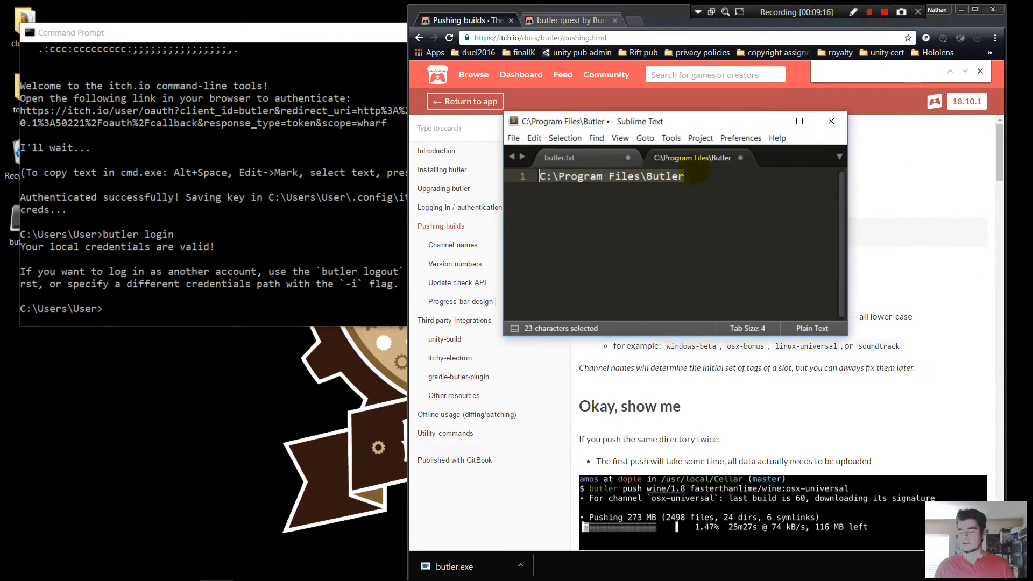
{"action": "key", "text": "ctrl+v"}
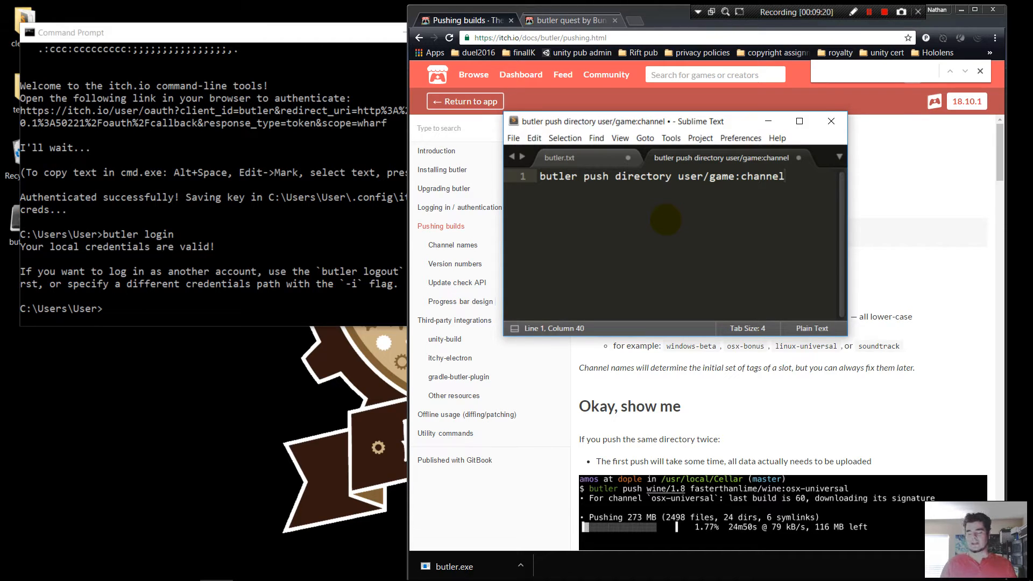
Start a second line below the example command in Sublime Text with "butler push"
{"action": "key", "text": "Return"}
{"action": "type", "text": "butler"}
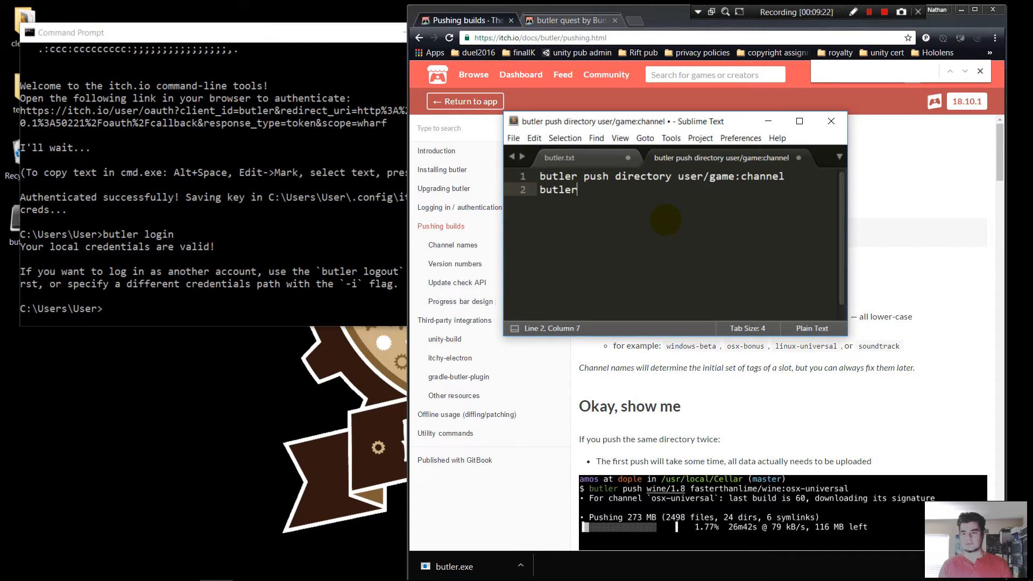
{"action": "key", "text": "BackSpace"}
{"action": "key", "text": "BackSpace"}
{"action": "type", "text": "ler push"}
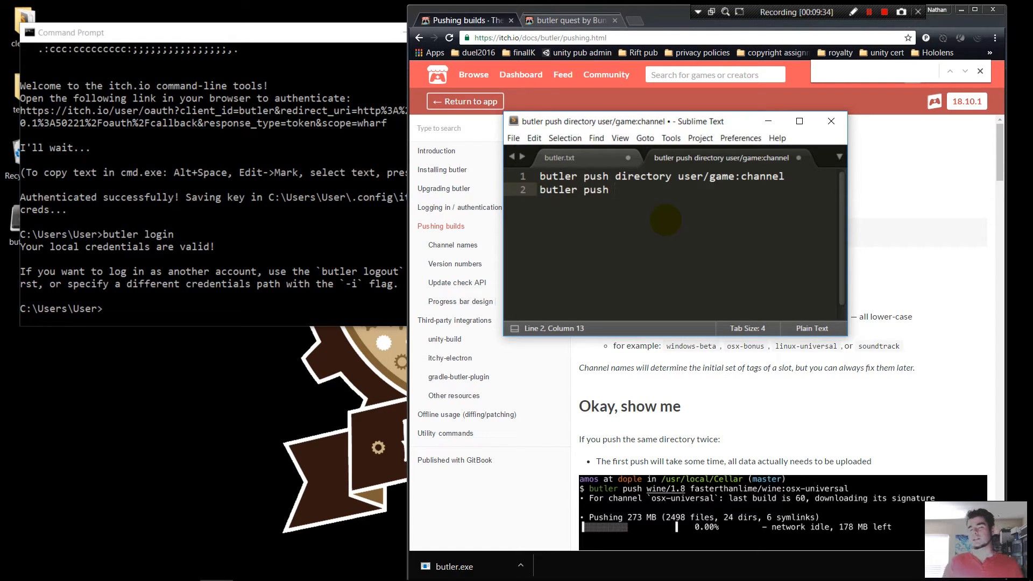
Launch Unity and begin a new project
{"action": "key", "text": "super"}
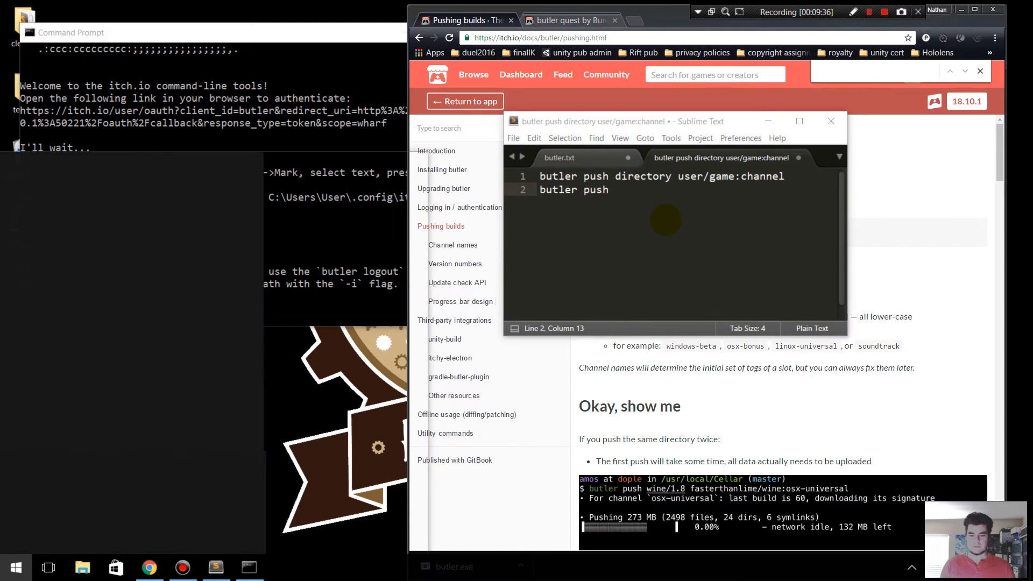
{"action": "type", "text": "un"}
{"action": "key", "text": "Escape"}
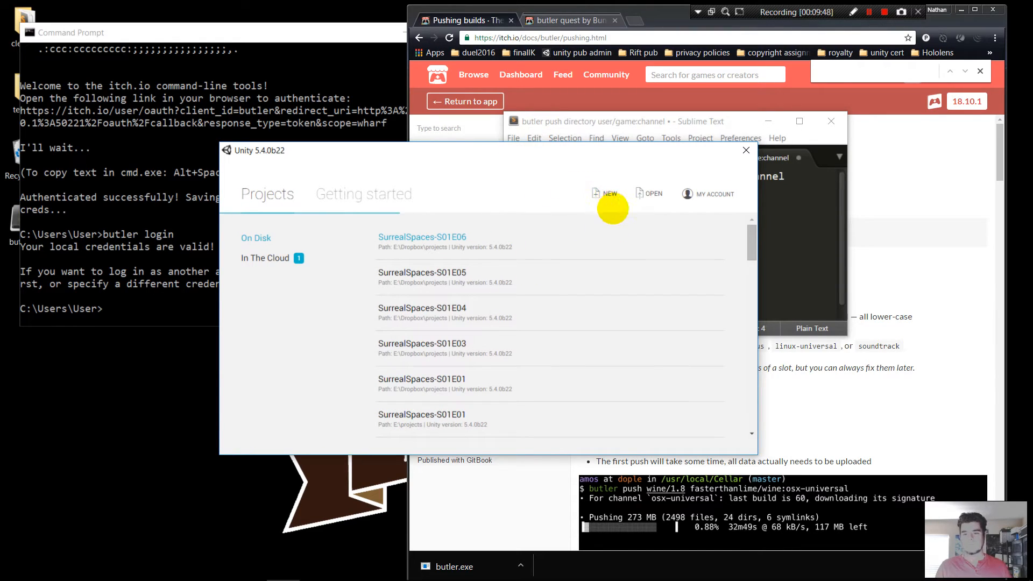
{"action": "left_click", "coordinate": [606, 193]}
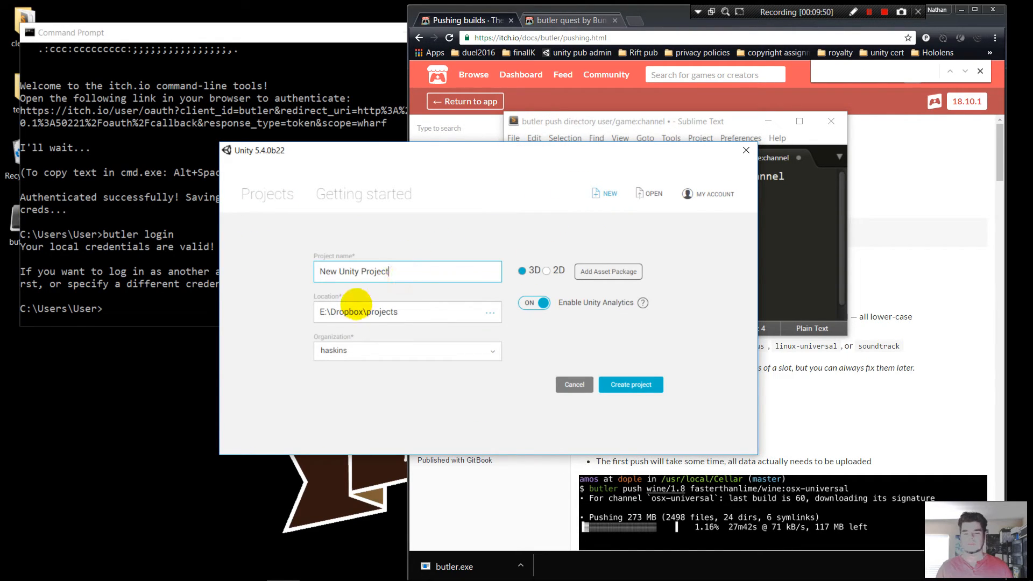
Set the new project's location to E:\projects and its organization to BunnyGun Games
{"action": "double_click", "coordinate": [347, 311]}
{"action": "key", "text": "BackSpace"}
{"action": "key", "text": "BackSpace"}
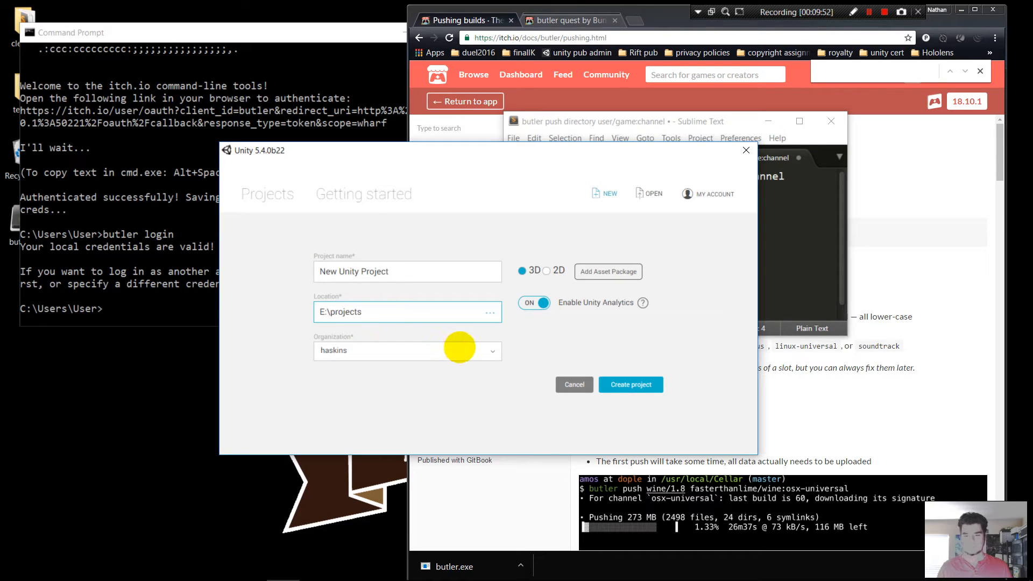
{"action": "left_click", "coordinate": [462, 350]}
{"action": "left_click", "coordinate": [412, 379]}
Name the project ButlerQuest, create it, and open it with the default window layout
{"action": "left_click_drag", "start_coordinate": [397, 272], "coordinate": [294, 270]}
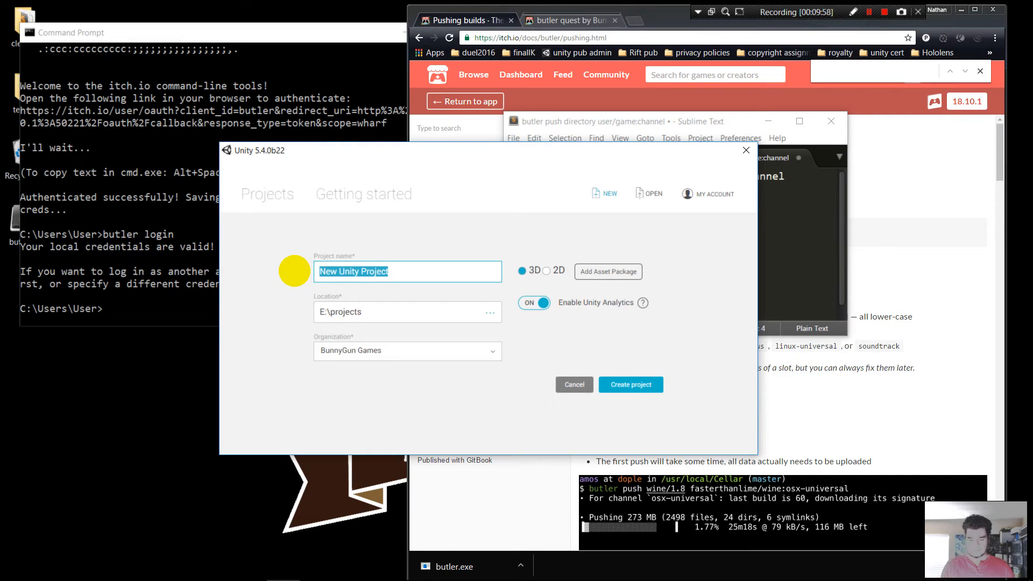
{"action": "type", "text": "ButlerQuest"}
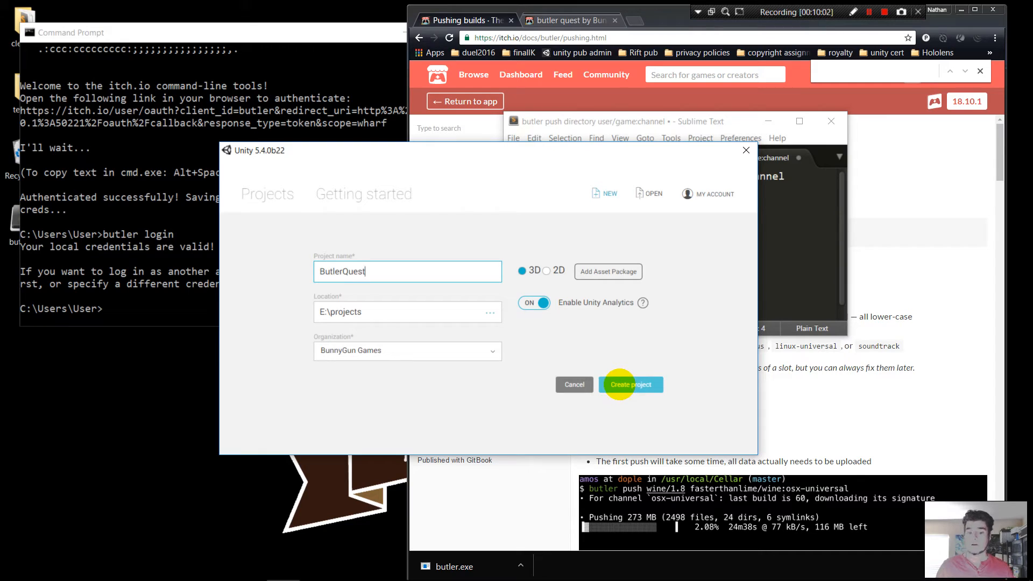
{"action": "left_click", "coordinate": [619, 384]}
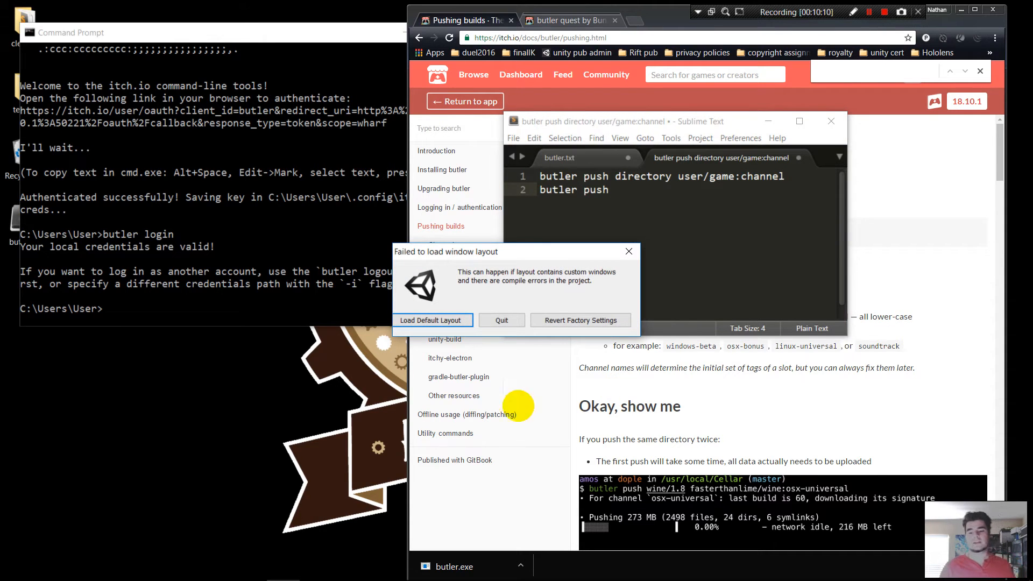
{"action": "left_click", "coordinate": [448, 312]}
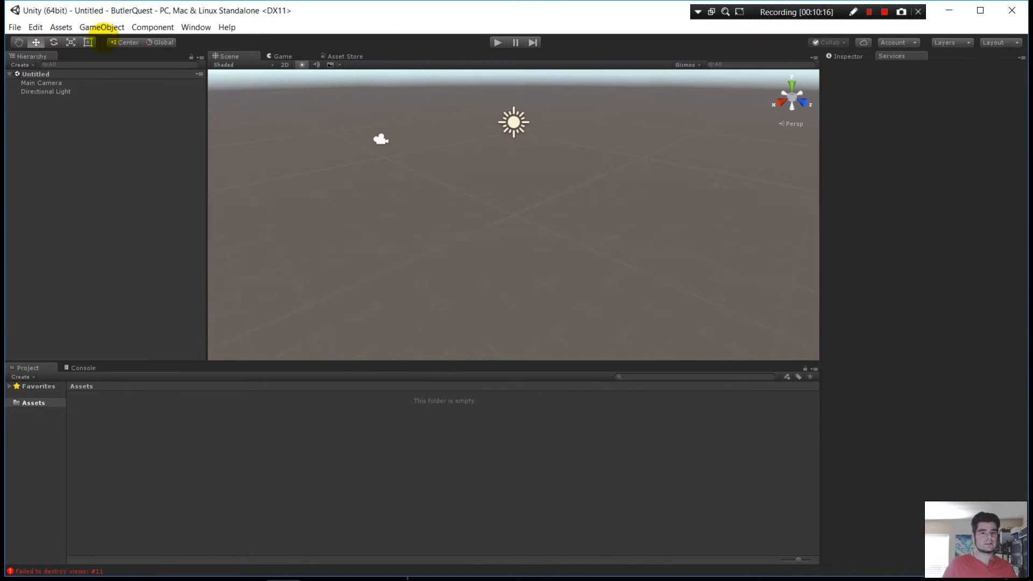
Add a 3D cube to the untitled scene and check how it looks in the Game view
{"action": "left_click", "coordinate": [101, 27]}
{"action": "mouse_move", "coordinate": [131, 67]}
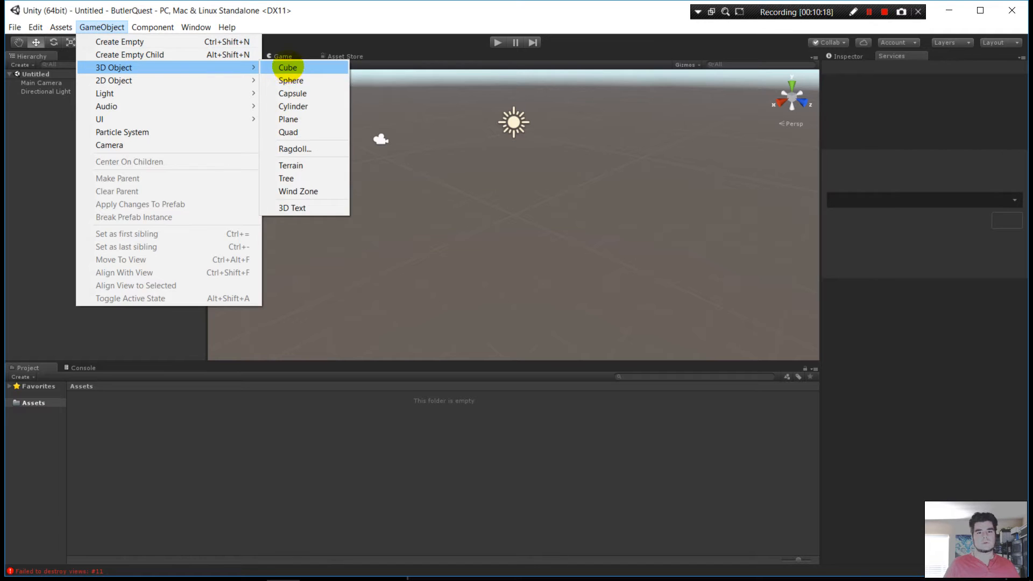
{"action": "left_click", "coordinate": [288, 67]}
{"action": "scroll", "coordinate": [573, 202], "scroll_direction": "up", "scroll_amount": 2}
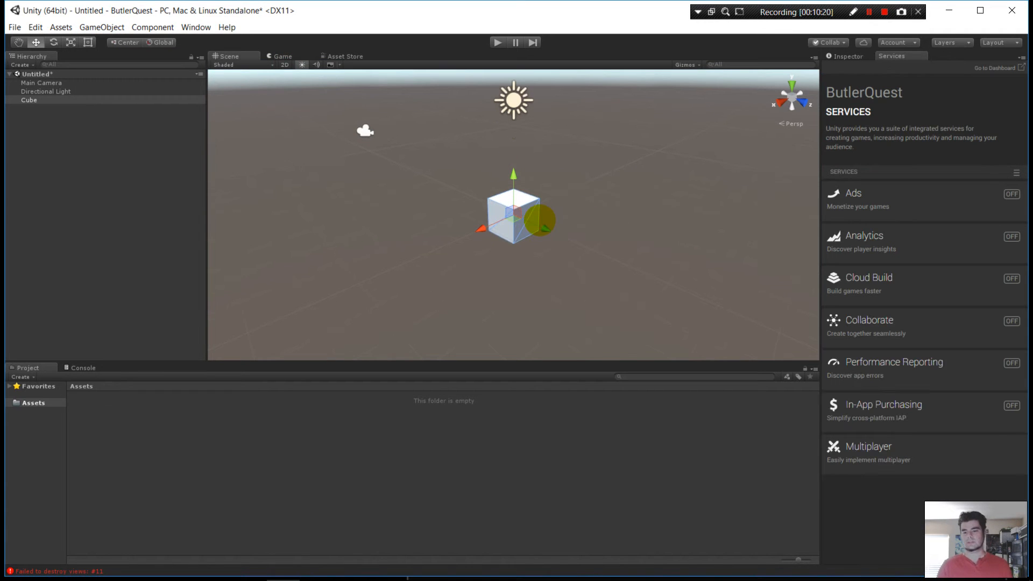
{"action": "scroll", "coordinate": [429, 224], "scroll_direction": "up", "scroll_amount": 10}
{"action": "key", "text": "a"}
{"action": "right_click_drag", "start_coordinate": [429, 224], "coordinate": [533, 201]}
{"action": "left_click", "coordinate": [282, 54]}
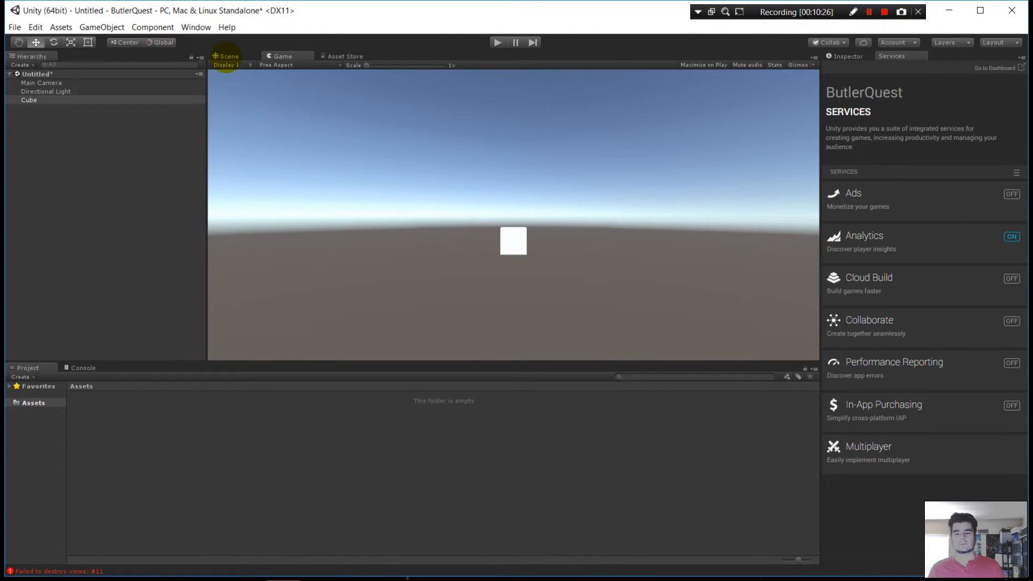
{"action": "left_click", "coordinate": [226, 56]}
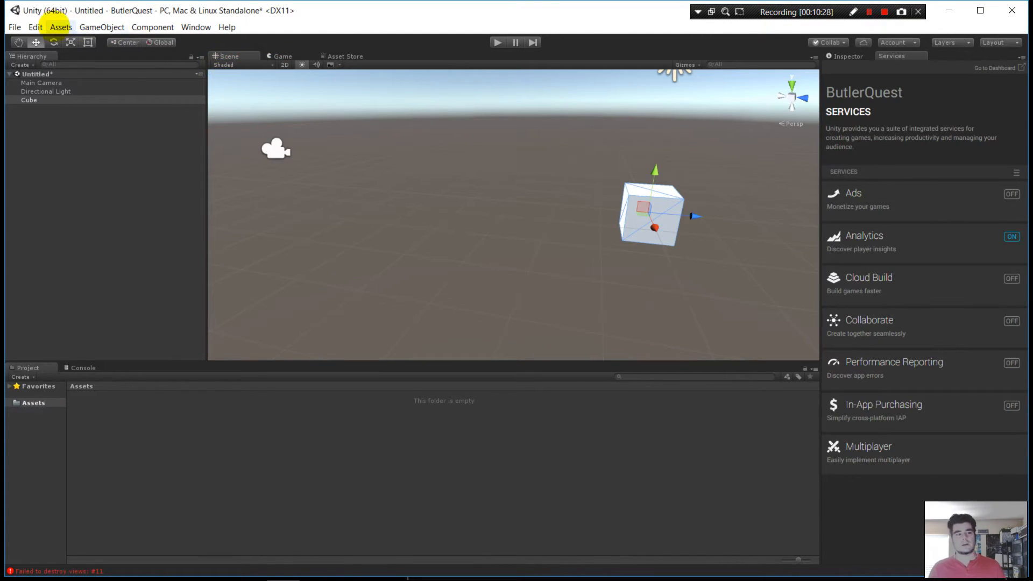
Open the Build Settings and start a PC, Mac & Linux Standalone build for Windows, x86
{"action": "left_click", "coordinate": [15, 27]}
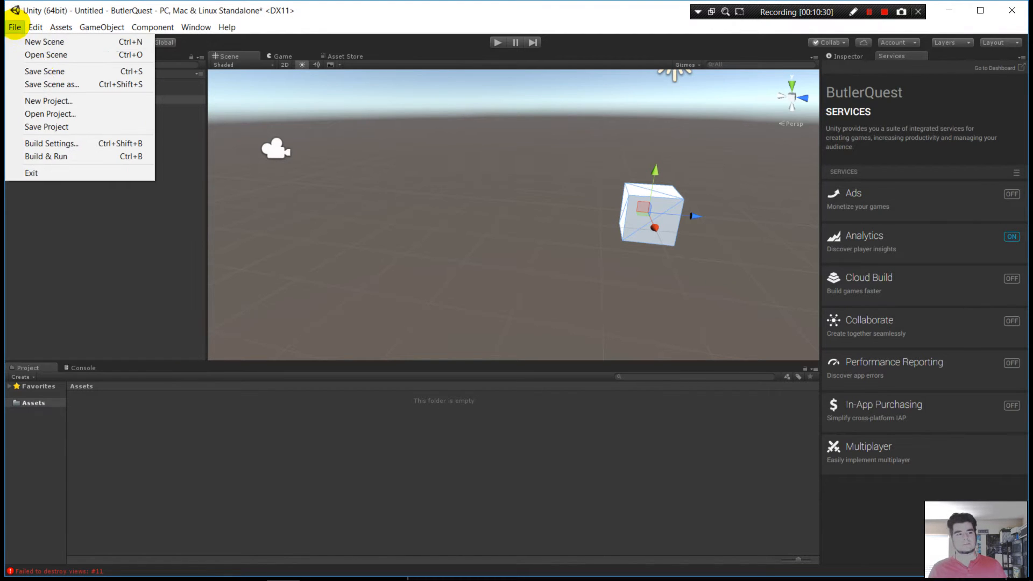
{"action": "left_click", "coordinate": [68, 143]}
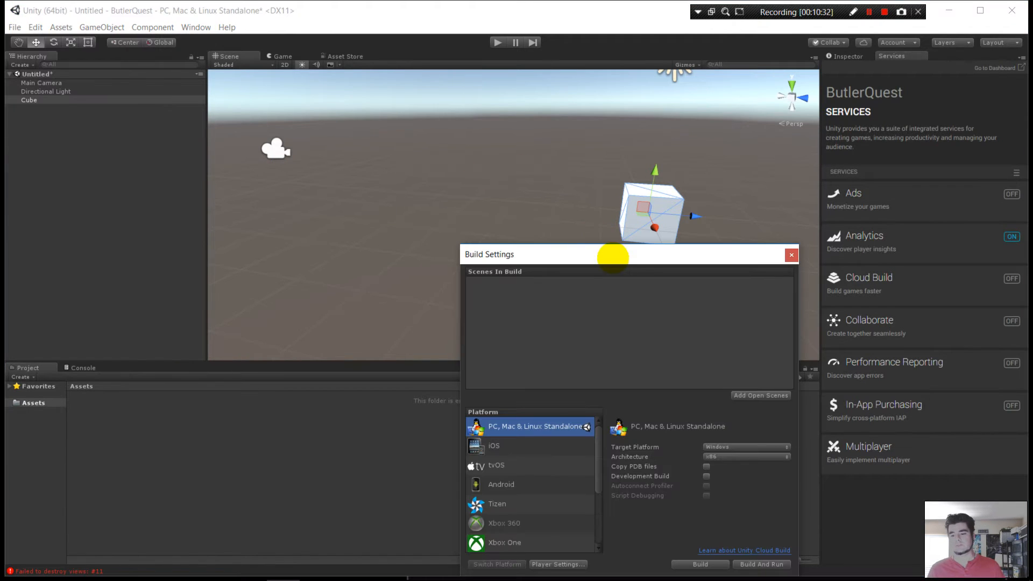
{"action": "left_click_drag", "start_coordinate": [613, 258], "coordinate": [385, 118]}
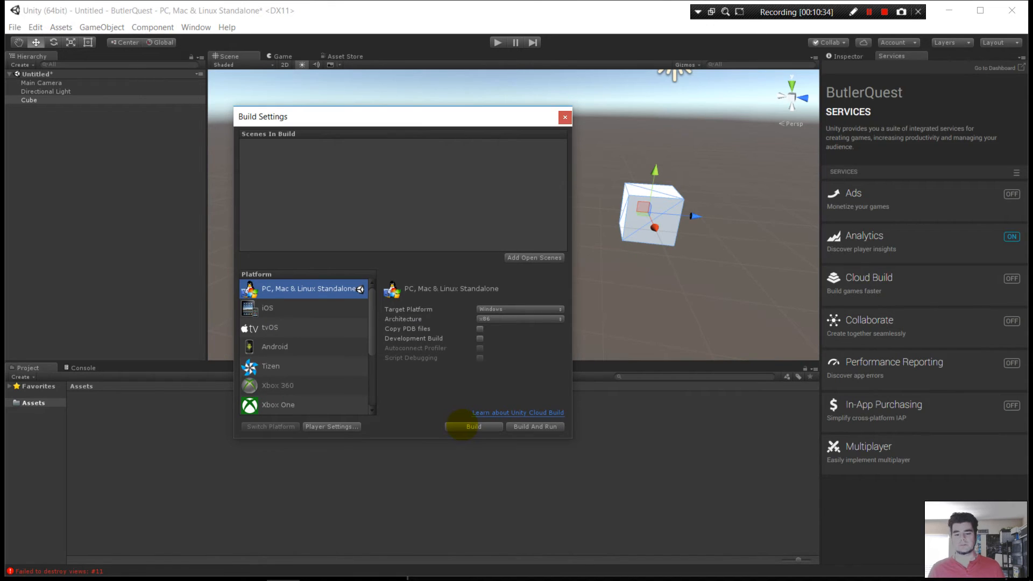
{"action": "left_click", "coordinate": [462, 426]}
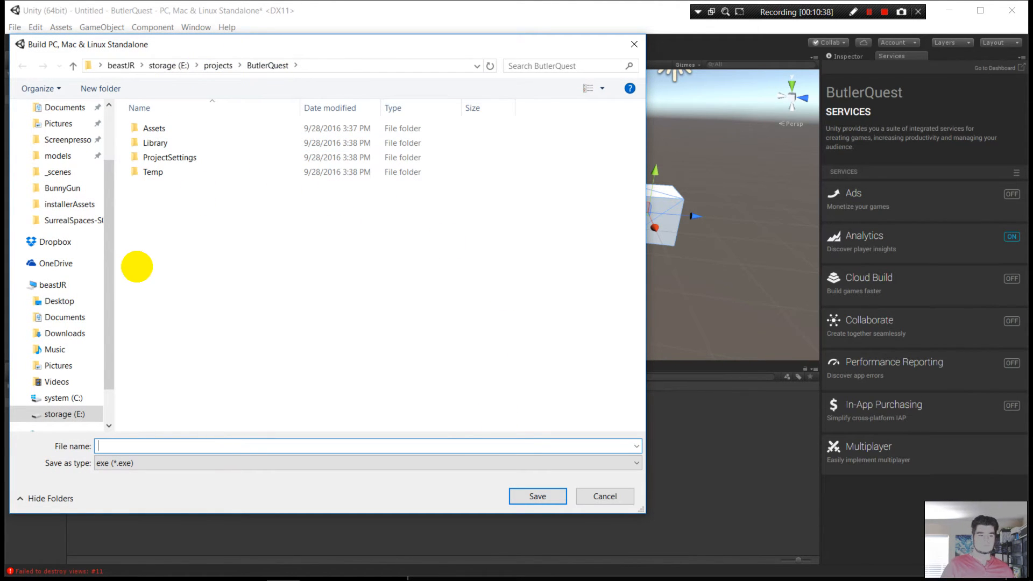
Create a folder named ButlerQuest on the Desktop for the build output
{"action": "left_click", "coordinate": [76, 301]}
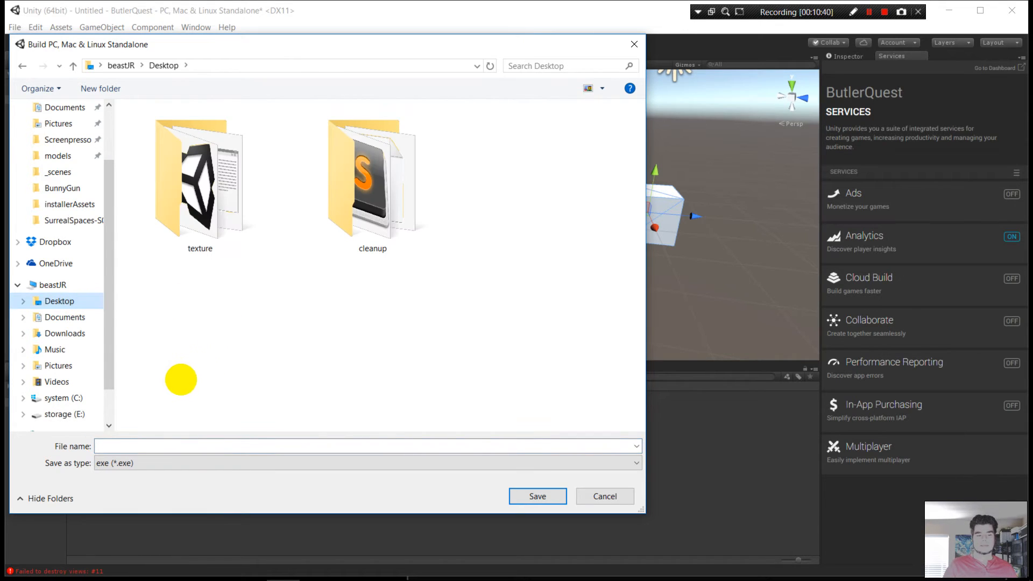
{"action": "right_click", "coordinate": [180, 380]}
{"action": "mouse_move", "coordinate": [293, 540]}
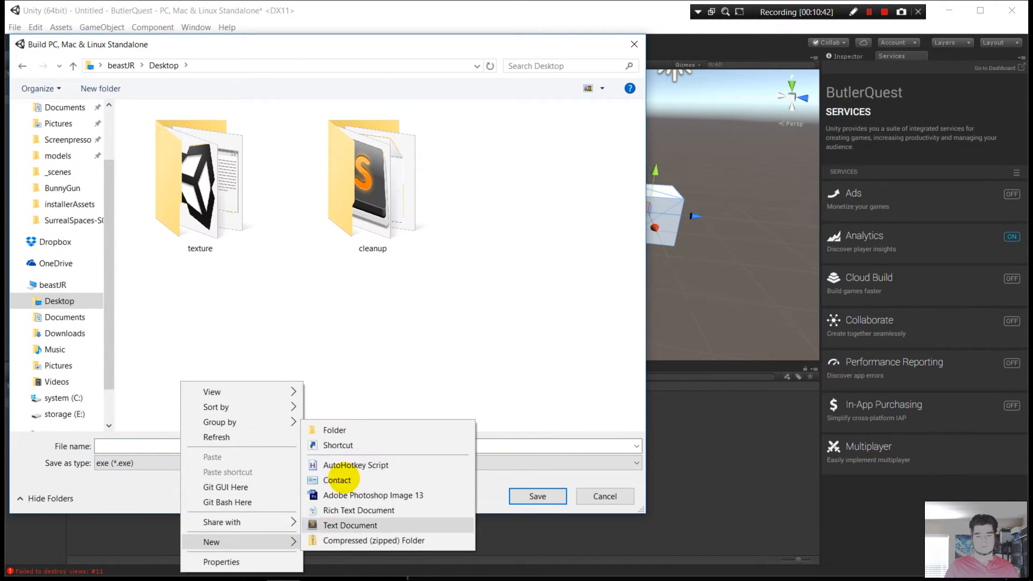
{"action": "left_click", "coordinate": [315, 426]}
{"action": "type", "text": "ButlerQuest"}
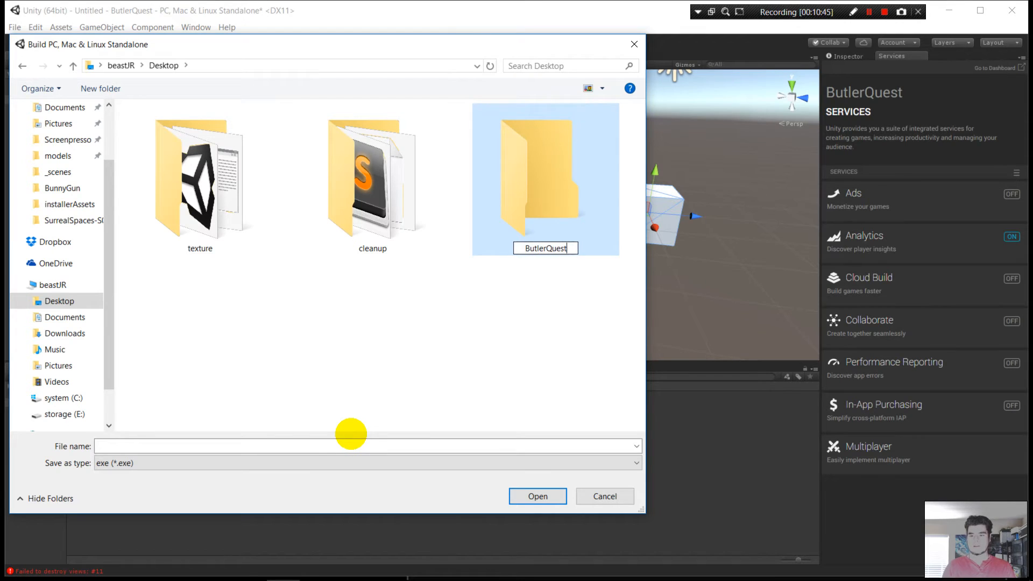
{"action": "key", "text": "Return"}
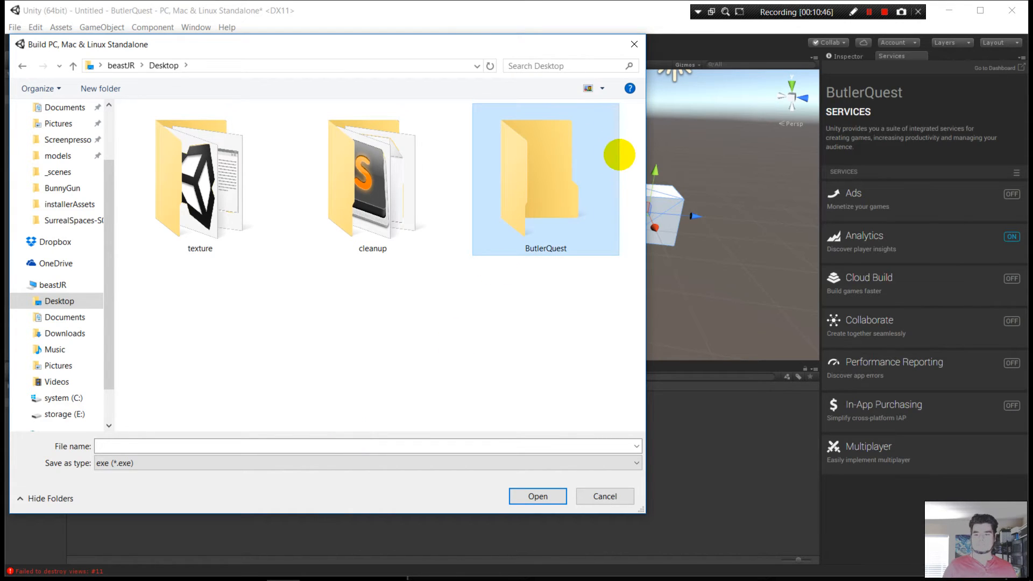
Save the build as ButlerQuest inside the new ButlerQuest folder
{"action": "double_click", "coordinate": [550, 183]}
{"action": "left_click", "coordinate": [183, 445]}
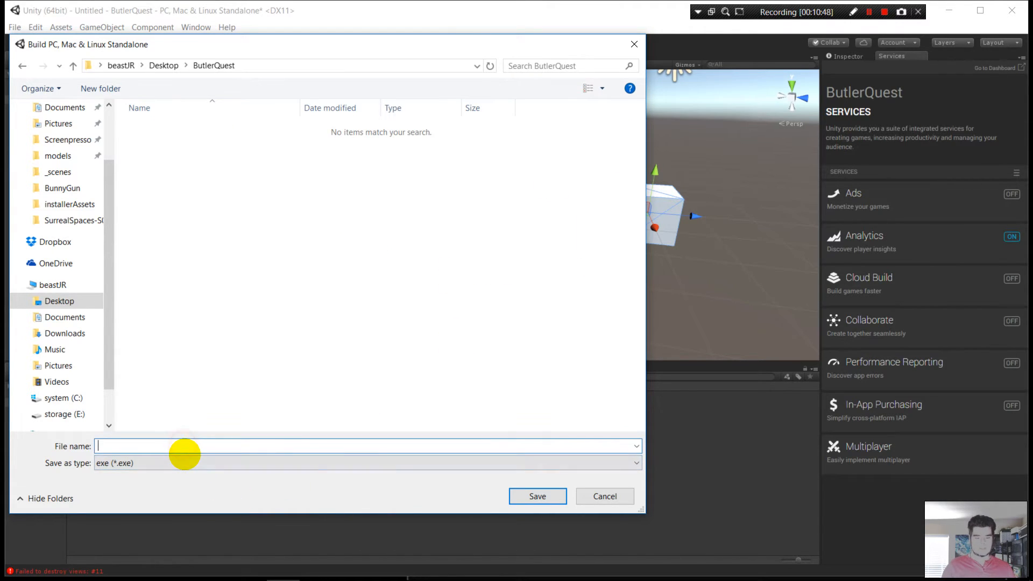
{"action": "type", "text": "ButlerQuest"}
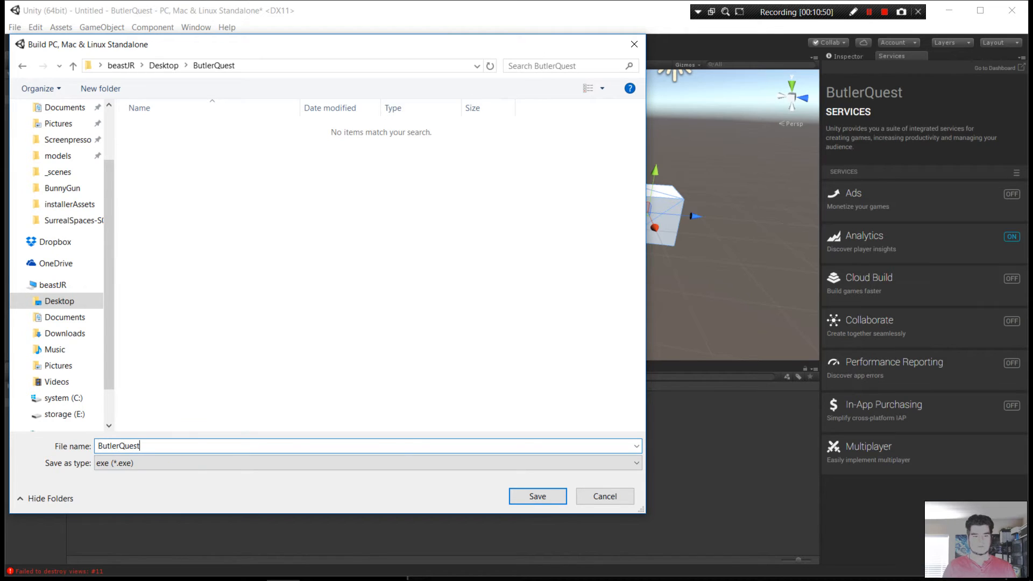
{"action": "left_click", "coordinate": [537, 495]}
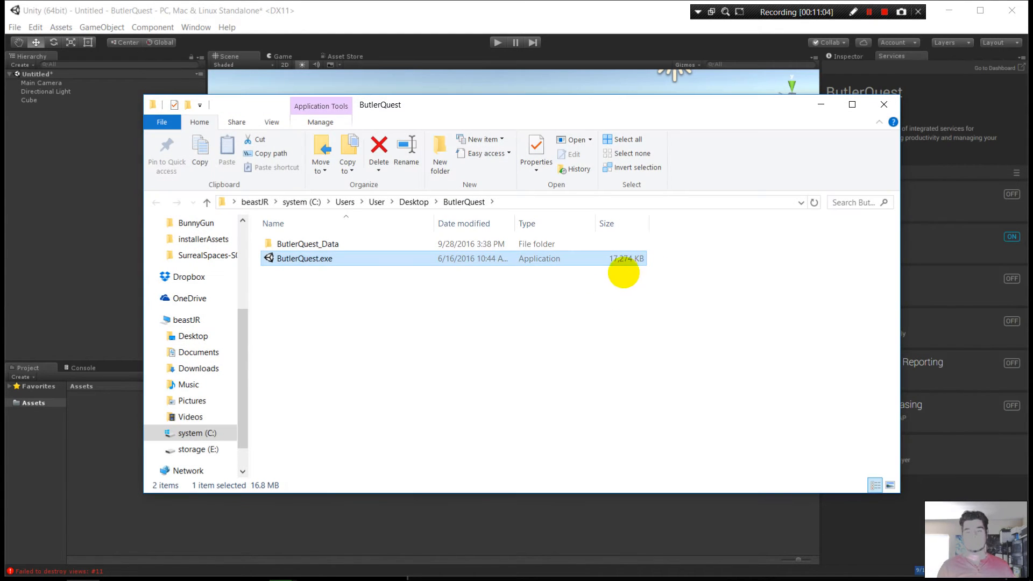
Run ButlerQuest.exe at 1920 x 1080 to test the build, close the game, and return to the ButlerQuest folder
{"action": "left_click_drag", "start_coordinate": [426, 98], "coordinate": [442, 87]}
{"action": "double_click", "coordinate": [324, 248]}
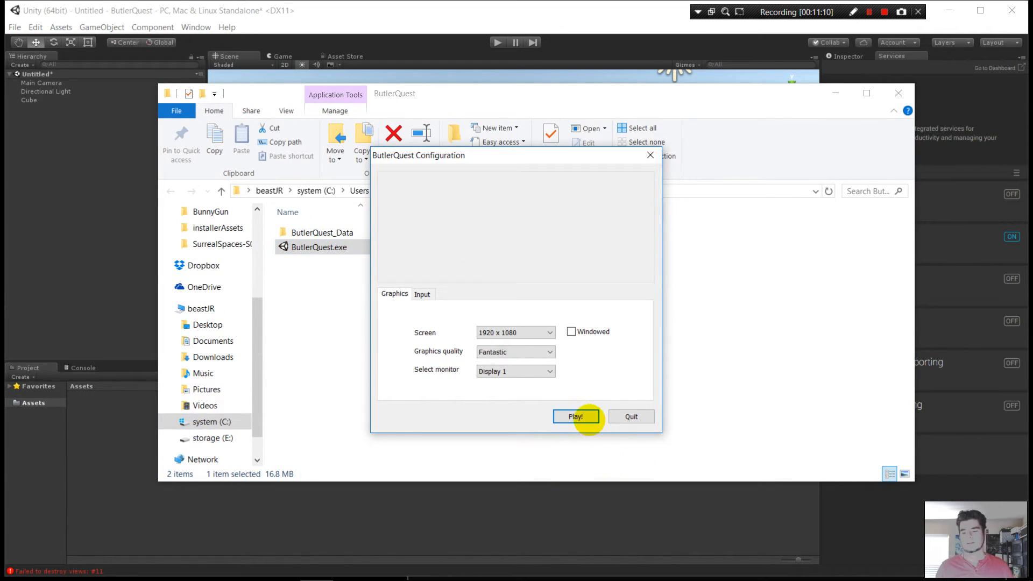
{"action": "left_click", "coordinate": [586, 418]}
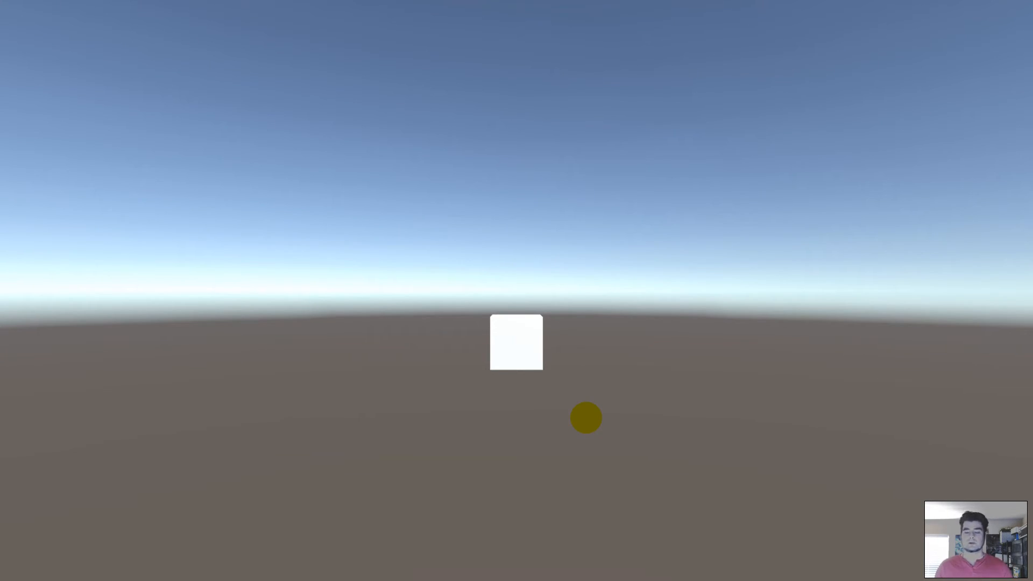
{"action": "key", "text": "super+Tab"}
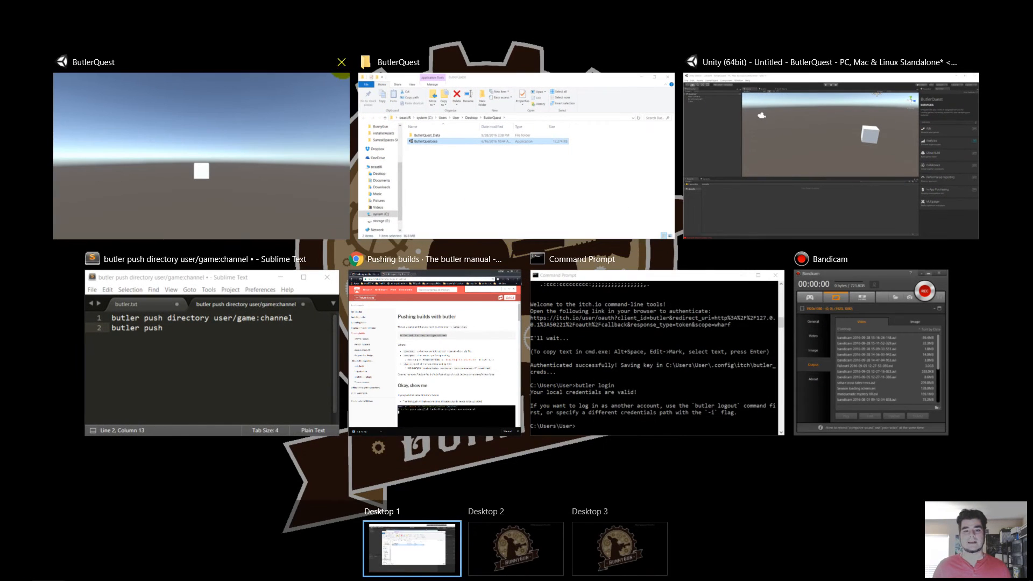
{"action": "left_click", "coordinate": [341, 61]}
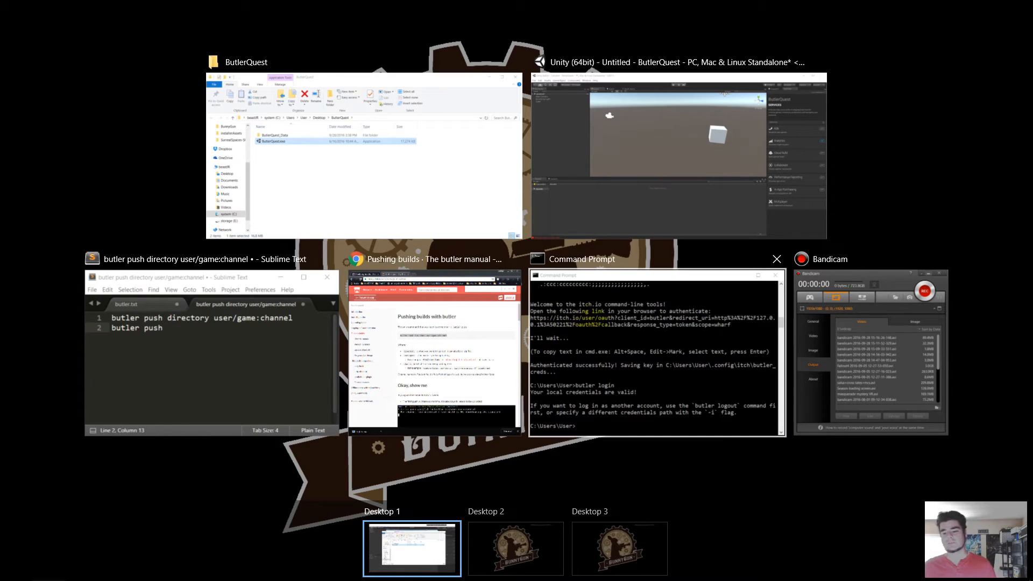
{"action": "left_click", "coordinate": [339, 173]}
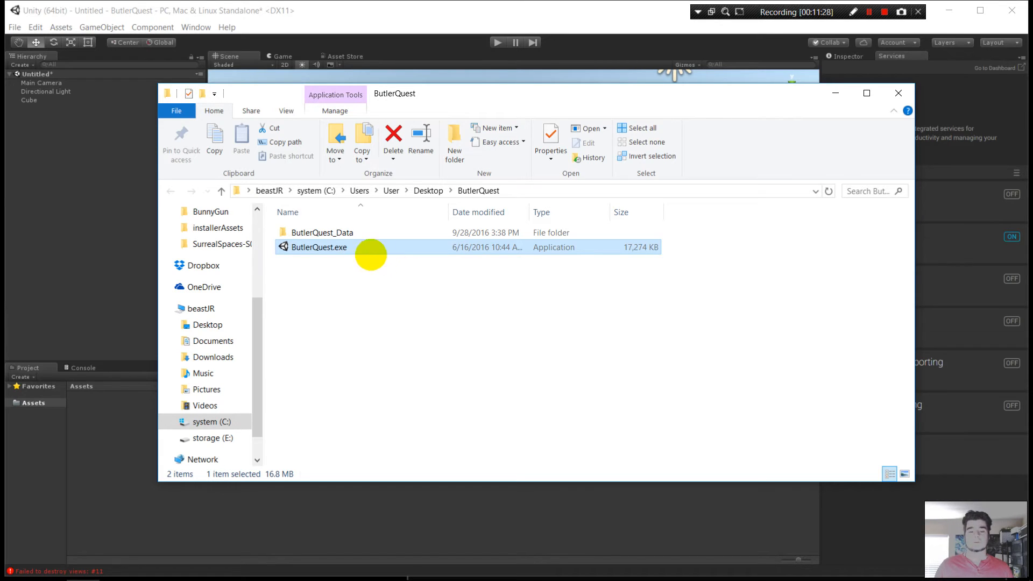
Compress the ButlerQuest_Data folder and ButlerQuest.exe together into a zip archive
{"action": "left_click", "coordinate": [340, 233], "text": "ctrl"}
{"action": "right_click", "coordinate": [340, 232]}
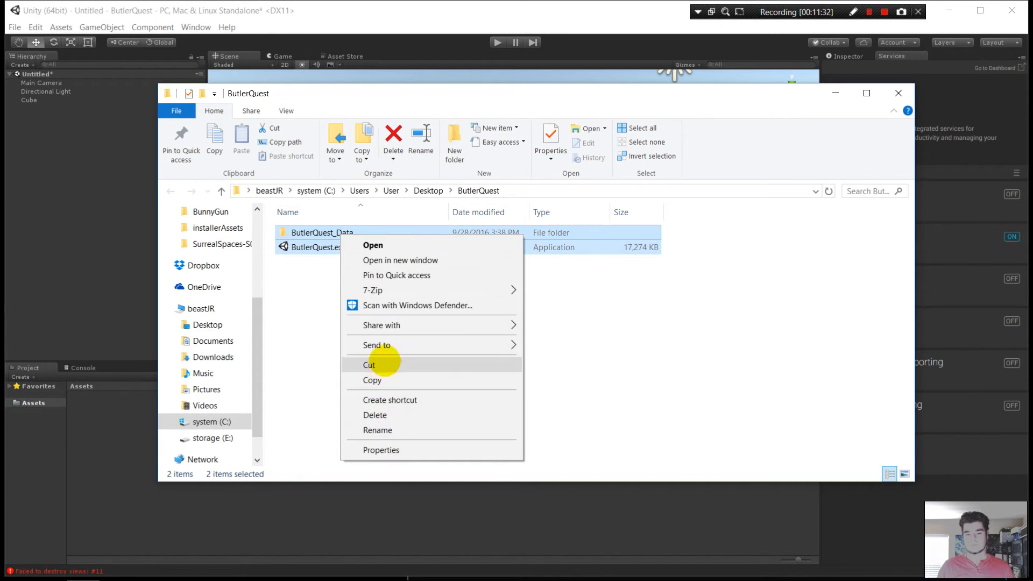
{"action": "mouse_move", "coordinate": [381, 346]}
{"action": "left_click", "coordinate": [556, 356]}
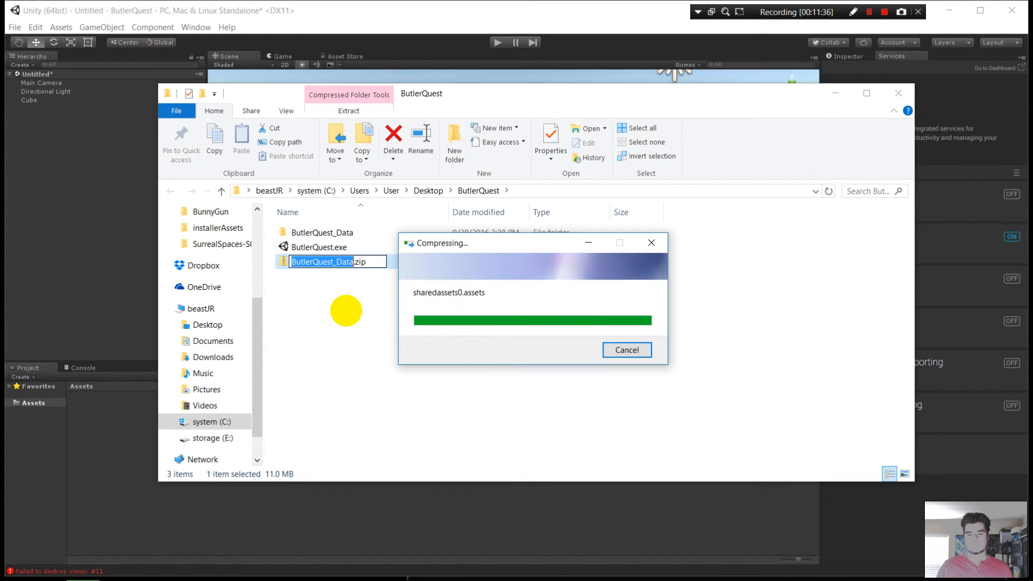
Rename the new zip archive to ButlerQuest.zip
{"action": "key", "text": "Right"}
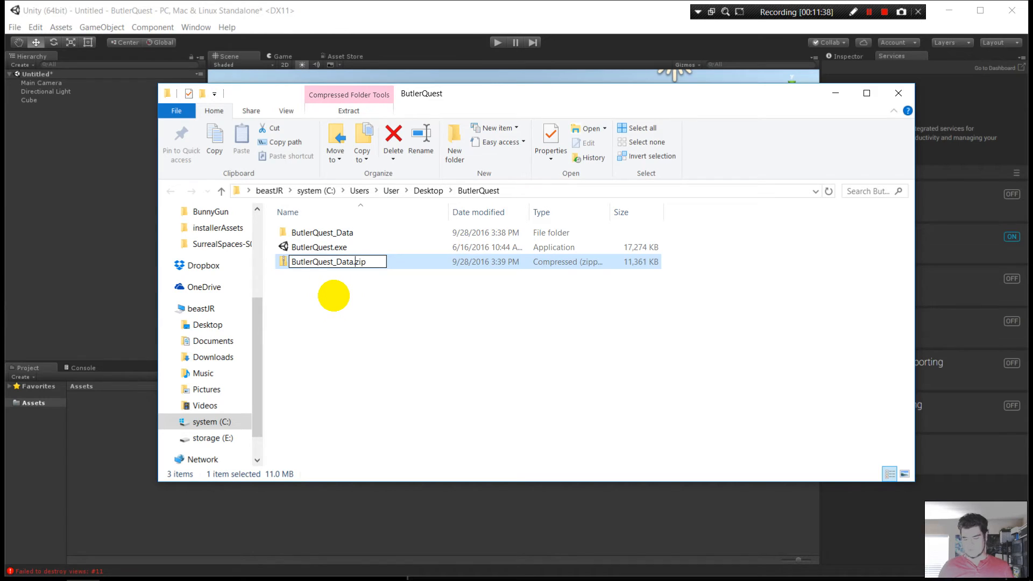
{"action": "key", "text": "BackSpace"}
{"action": "key", "text": "BackSpace"}
{"action": "key", "text": "BackSpace"}
{"action": "key", "text": "shift+period"}
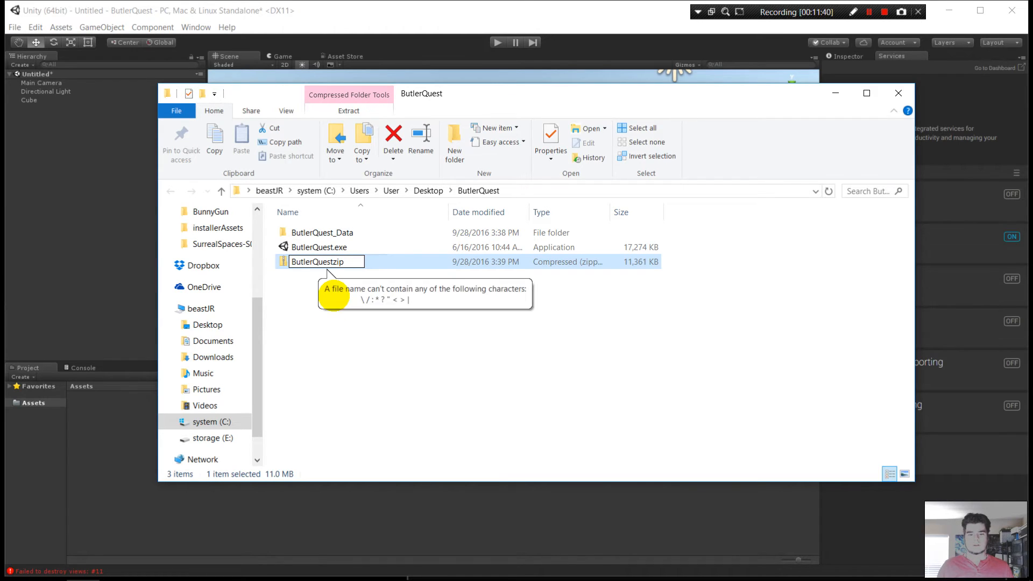
{"action": "type", "text": "."}
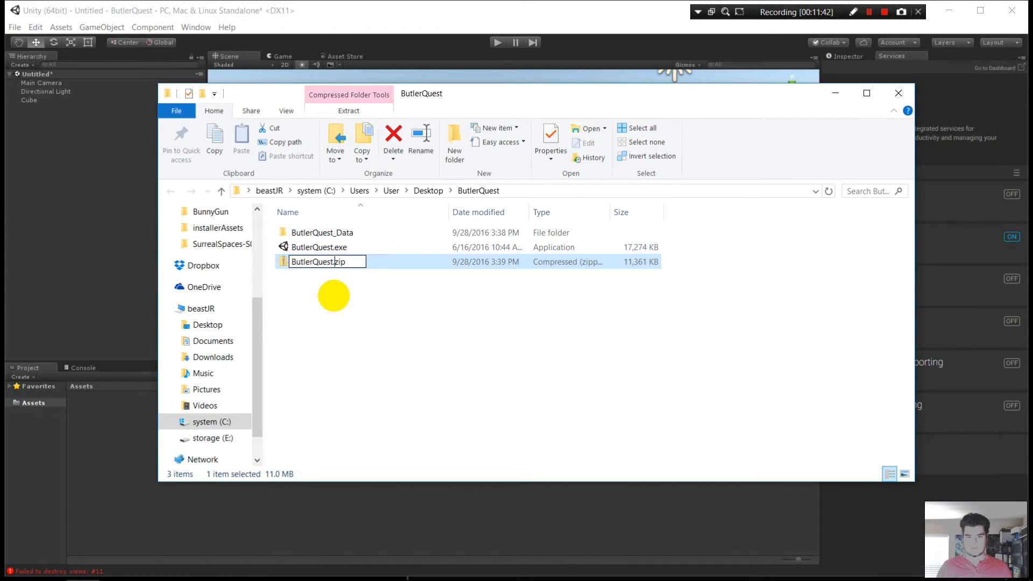
{"action": "key", "text": "Return"}
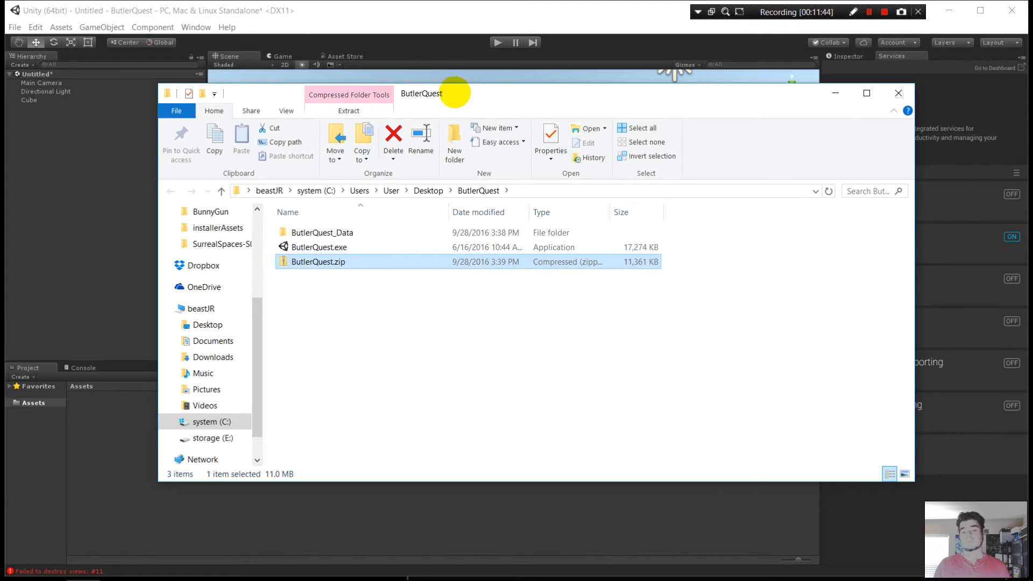
Switch to the butler push notes in Sublime Text, place them beside the ButlerQuest folder, and highlight the directory placeholder
{"action": "left_click_drag", "start_coordinate": [455, 89], "coordinate": [585, 58]}
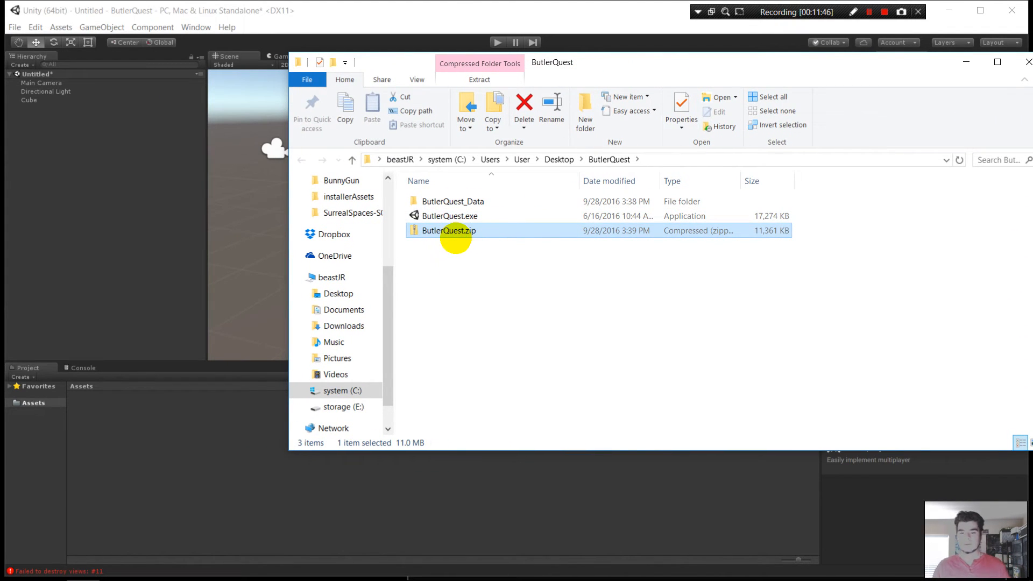
{"action": "key", "text": "super+Tab"}
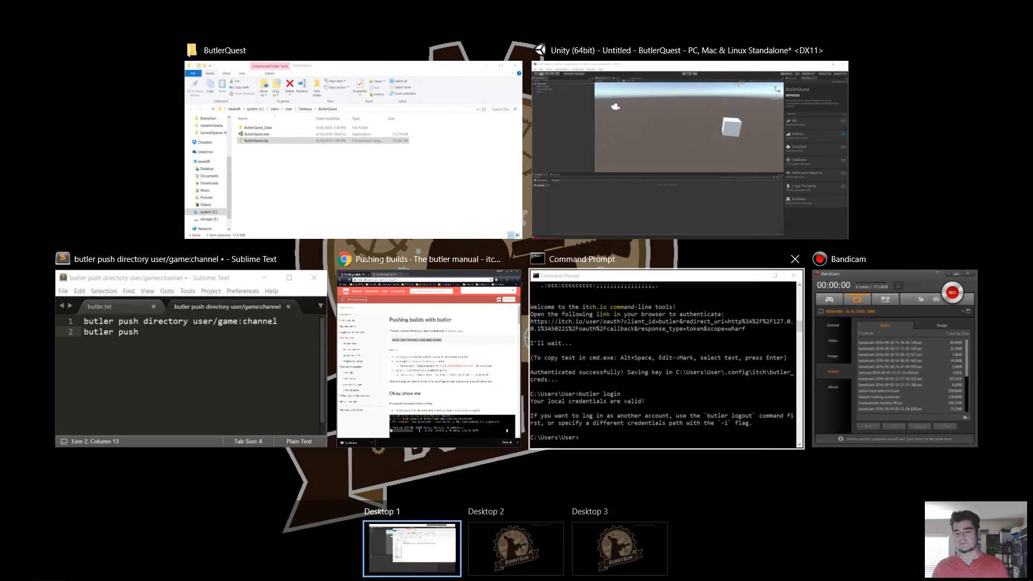
{"action": "left_click", "coordinate": [191, 358]}
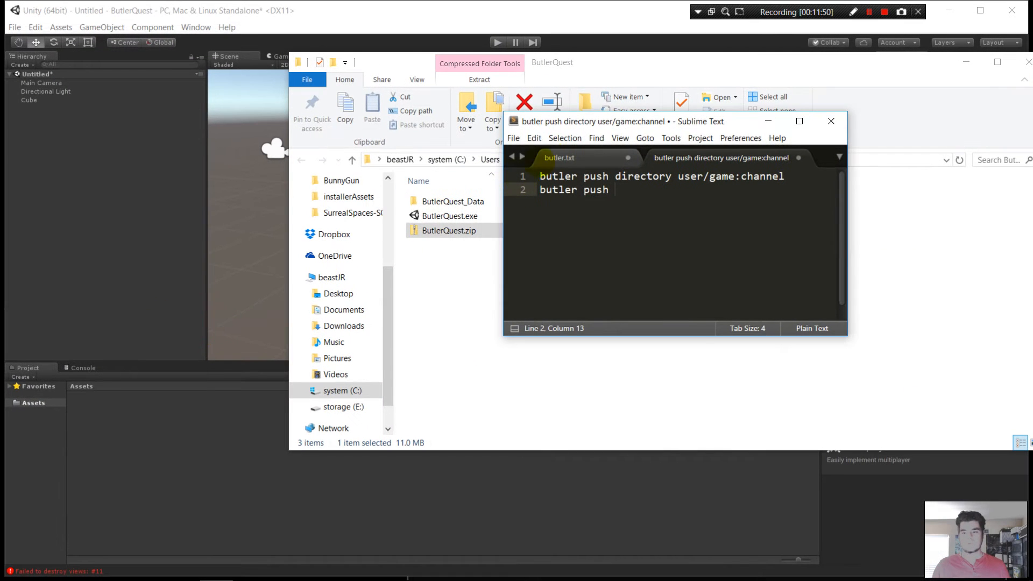
{"action": "left_click_drag", "start_coordinate": [604, 125], "coordinate": [718, 113]}
{"action": "double_click", "coordinate": [786, 172]}
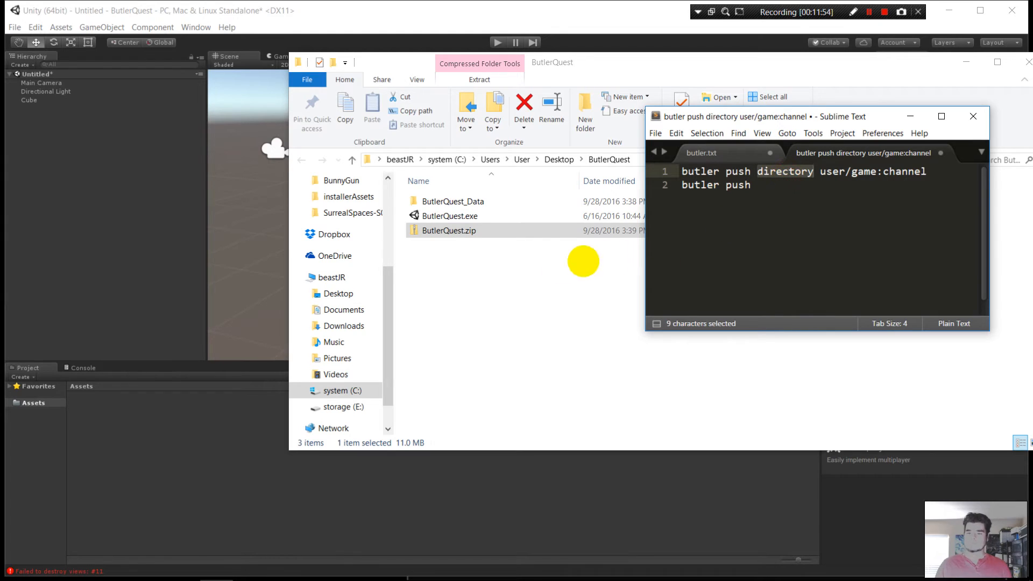
Copy the folder location from the properties of ButlerQuest.zip and paste it after butler push on line 2 in Sublime Text
{"action": "left_click_drag", "start_coordinate": [606, 73], "coordinate": [476, 86]}
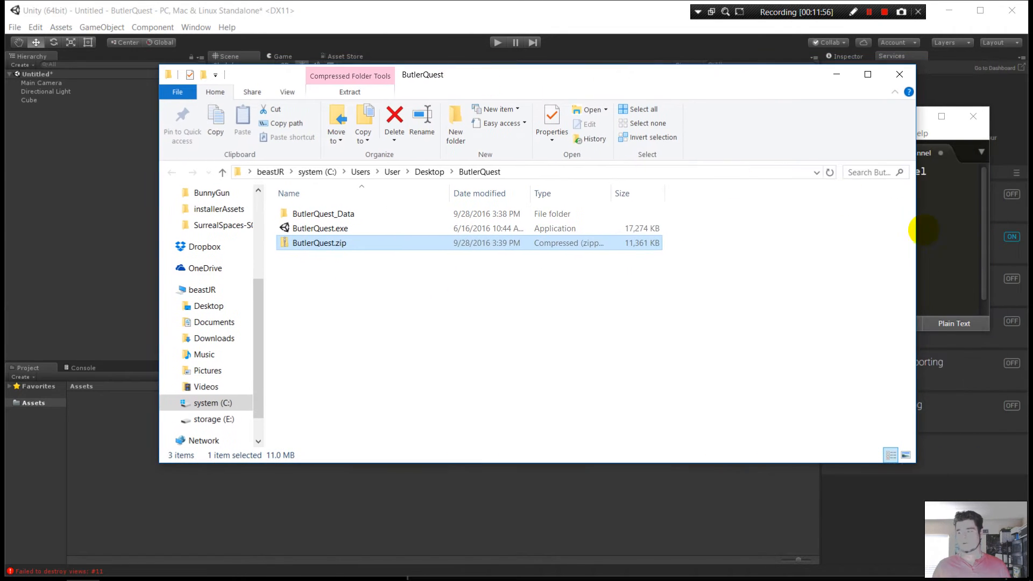
{"action": "left_click", "coordinate": [957, 247]}
{"action": "left_click", "coordinate": [317, 244]}
{"action": "right_click", "coordinate": [319, 243]}
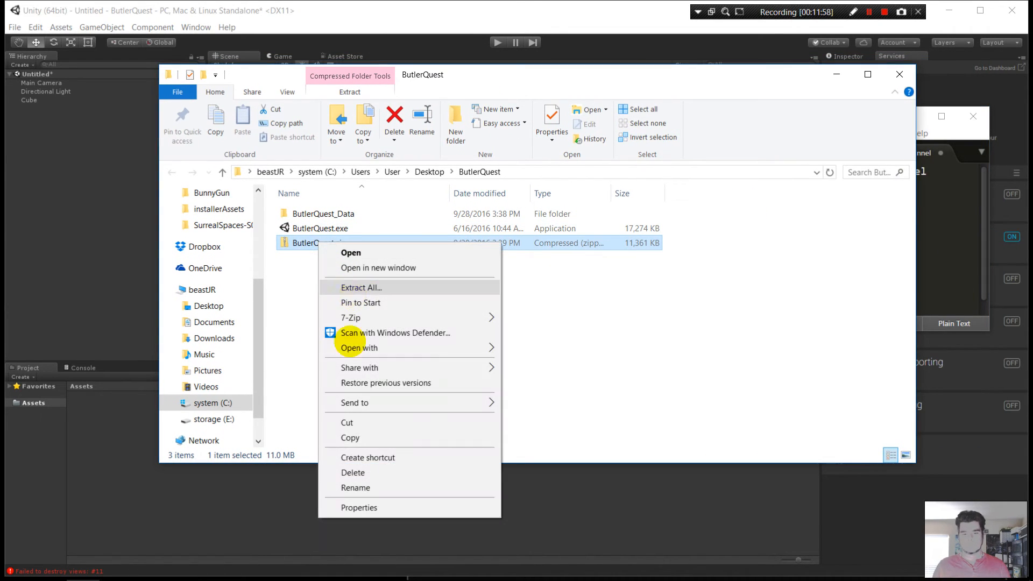
{"action": "left_click", "coordinate": [367, 507]}
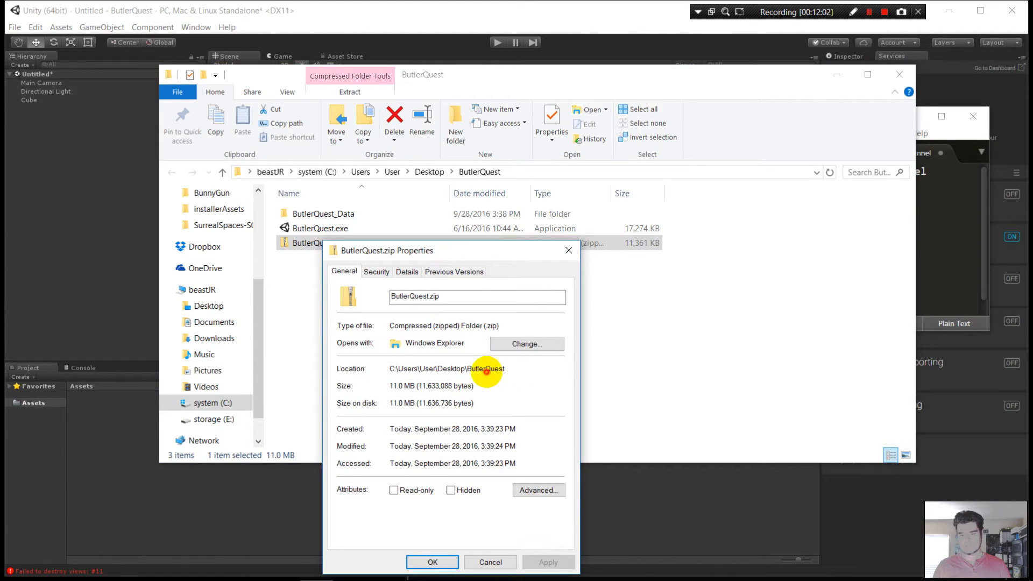
{"action": "left_click_drag", "start_coordinate": [504, 369], "coordinate": [371, 369]}
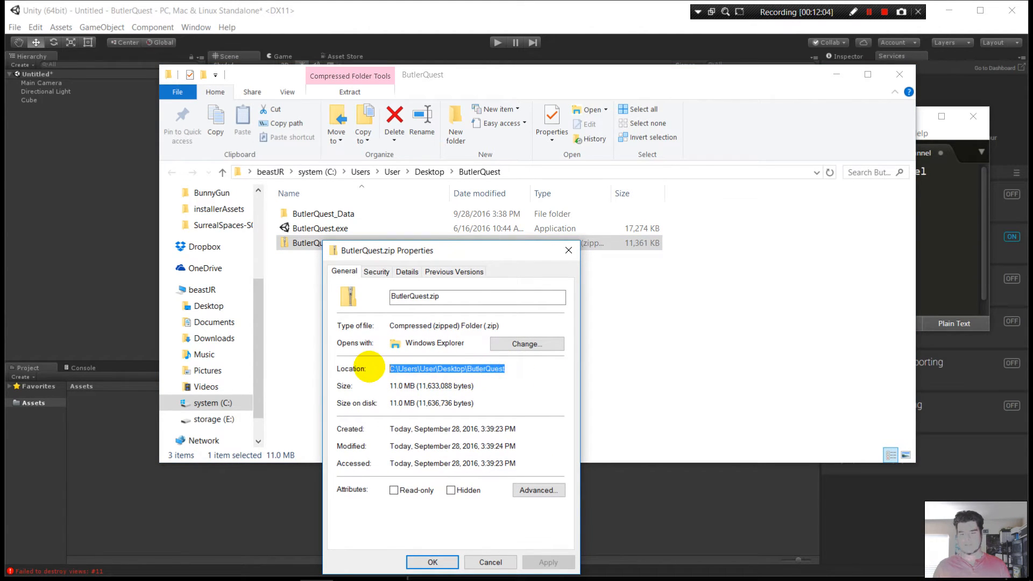
{"action": "right_click", "coordinate": [398, 370]}
{"action": "left_click", "coordinate": [428, 404]}
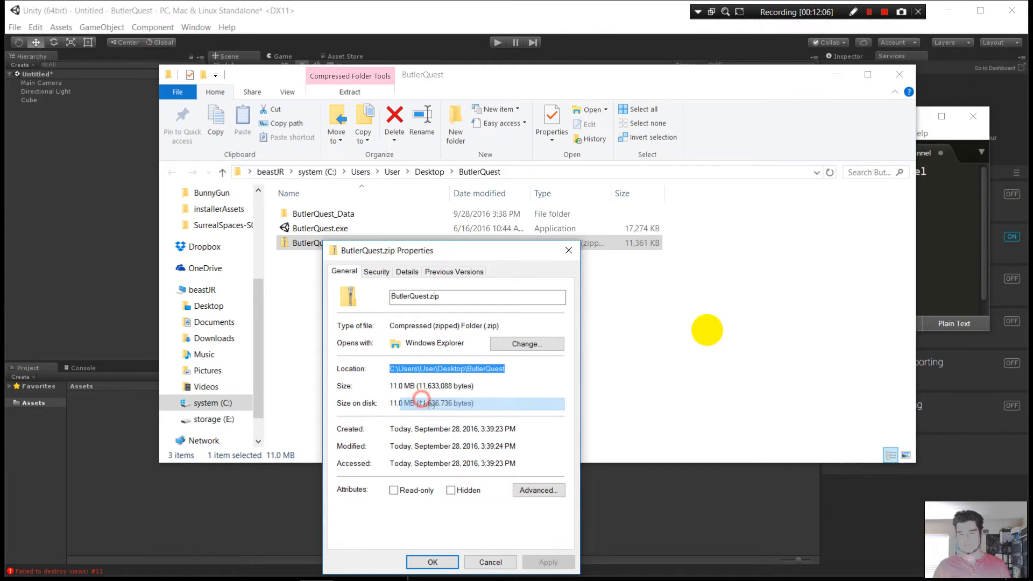
{"action": "key", "text": "alt+Tab"}
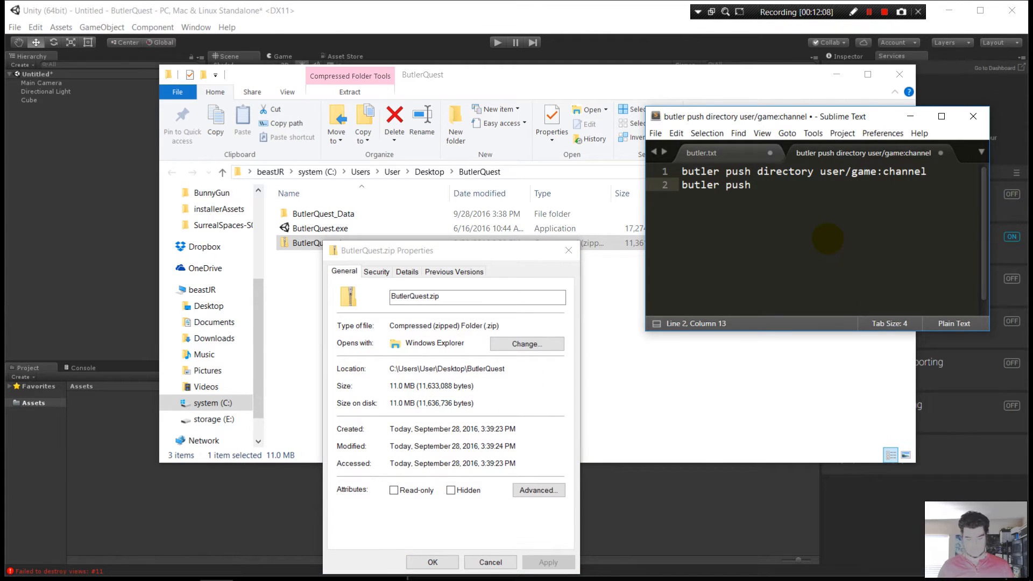
{"action": "key", "text": "ctrl+v"}
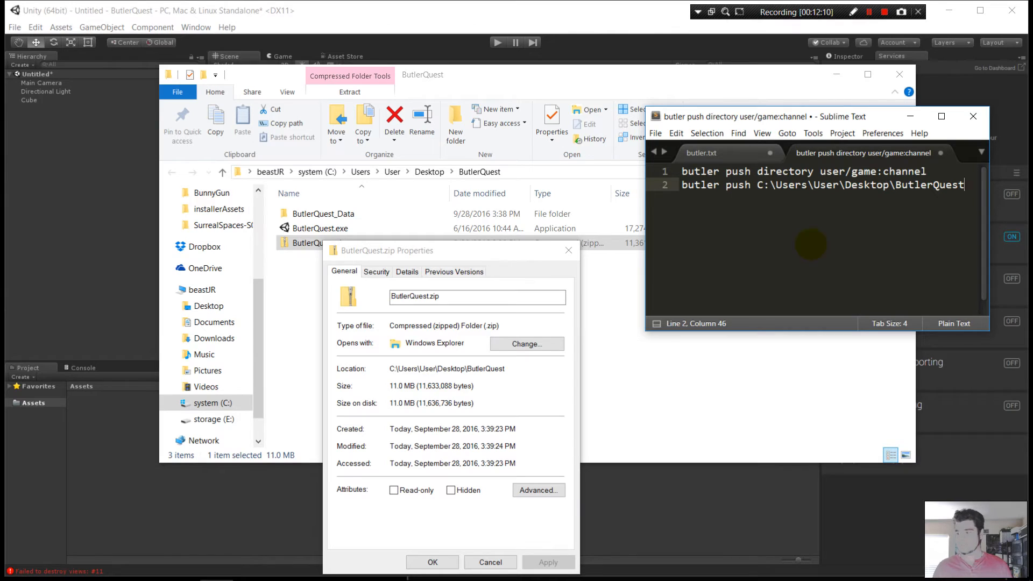
Copy the zip's file name from its properties and append \ButlerQuest.zip to the path in the push command
{"action": "double_click", "coordinate": [456, 295]}
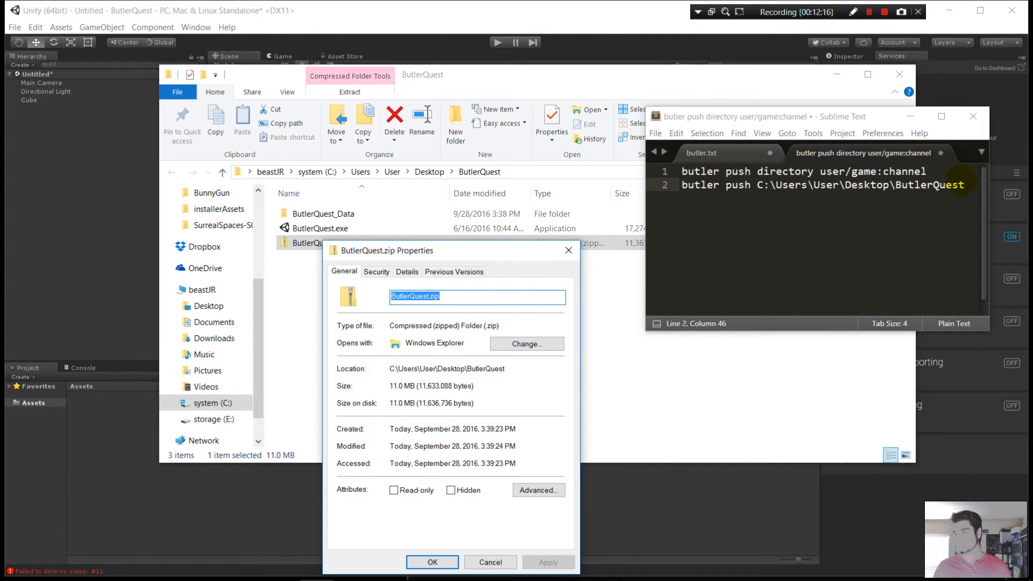
{"action": "left_click", "coordinate": [964, 184]}
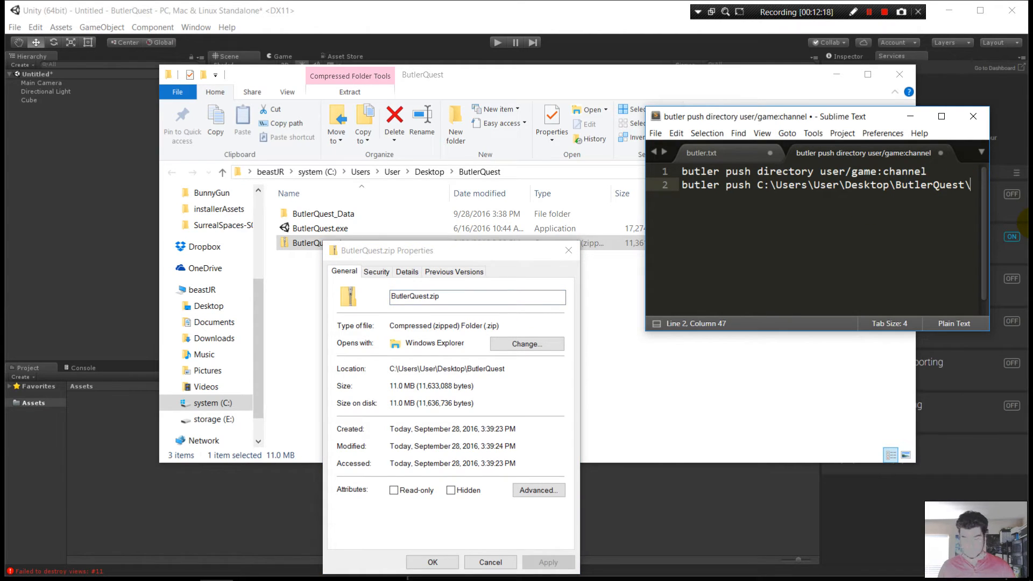
{"action": "key", "text": "ctrl+v"}
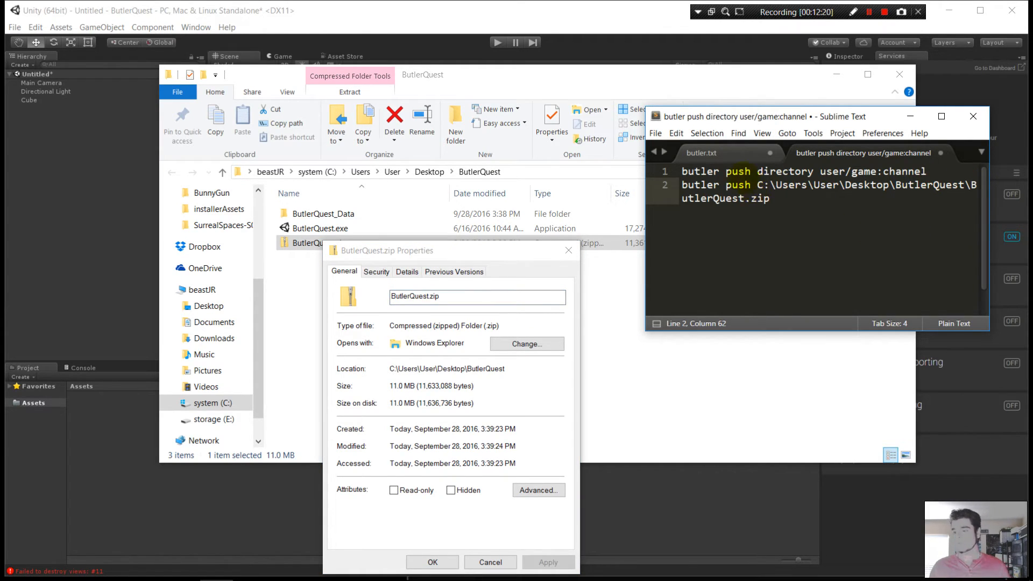
Turn off word wrap in Sublime Text and insert three blank lines above the second butler push command
{"action": "left_click_drag", "start_coordinate": [737, 115], "coordinate": [608, 116]}
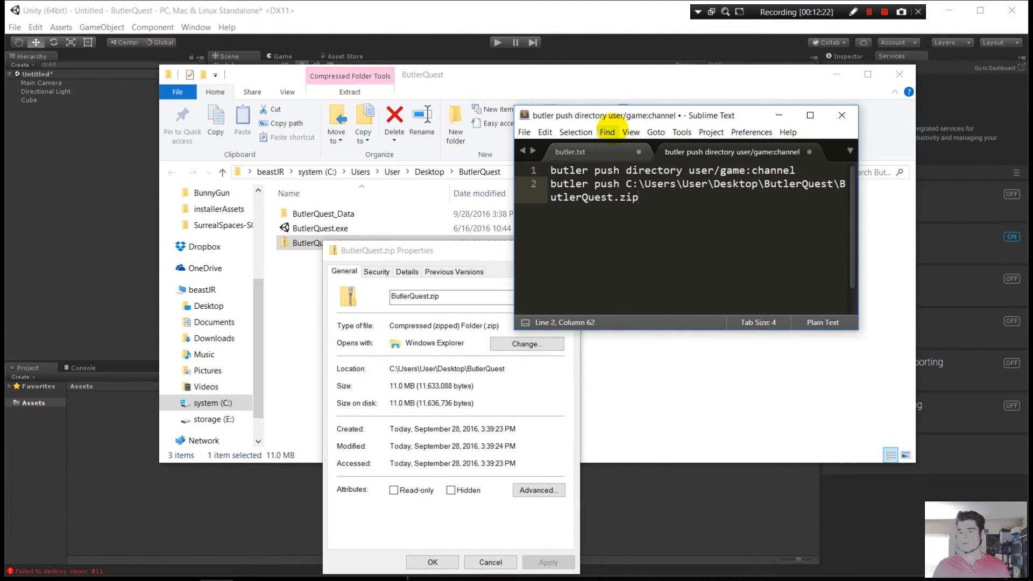
{"action": "left_click", "coordinate": [630, 132]}
{"action": "left_click", "coordinate": [648, 350]}
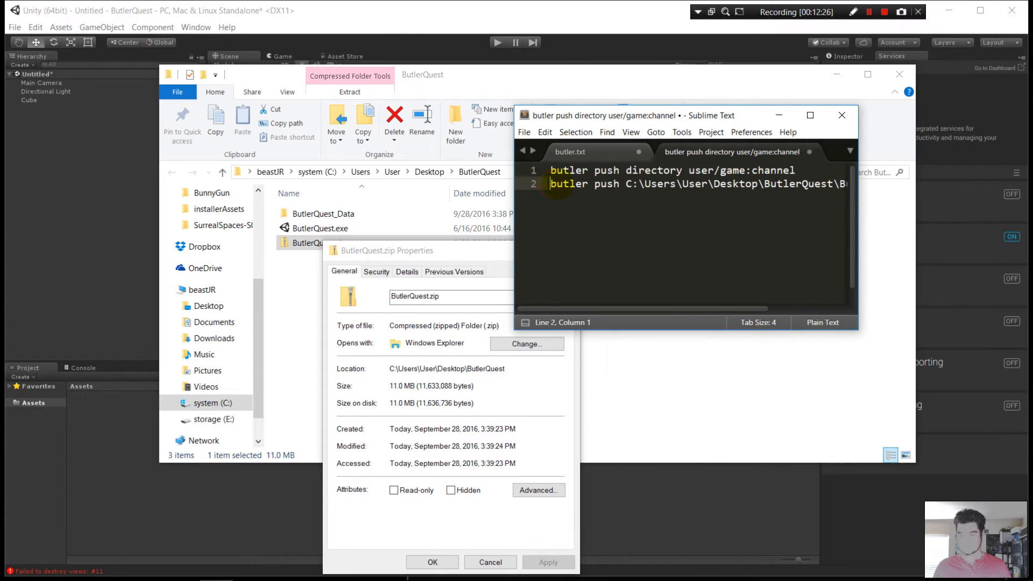
{"action": "key", "text": "Return"}
{"action": "key", "text": "Return"}
{"action": "key", "text": "Return"}
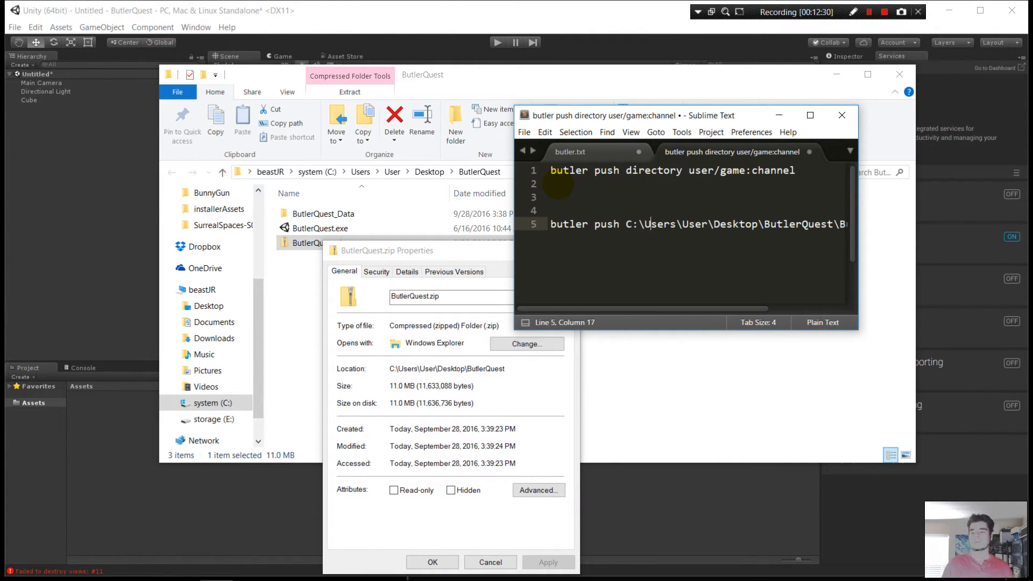
Add a space and the itch.io user part bunnygun/ at the end of the push command
{"action": "key", "text": "Right"}
{"action": "key", "text": "Right"}
{"action": "key", "text": "Right"}
{"action": "key", "text": "Right"}
{"action": "key", "text": "Right"}
{"action": "key", "text": "Right"}
{"action": "key", "text": "Right"}
{"action": "key", "text": "Right"}
{"action": "key", "text": "Right"}
{"action": "key", "text": "Right"}
{"action": "key", "text": "Right"}
{"action": "key", "text": "Right"}
{"action": "key", "text": "Right"}
{"action": "key", "text": "Right"}
{"action": "key", "text": "Right"}
{"action": "key", "text": "Right"}
{"action": "key", "text": "Right"}
{"action": "key", "text": "Right"}
{"action": "key", "text": "Right"}
{"action": "key", "text": "Right"}
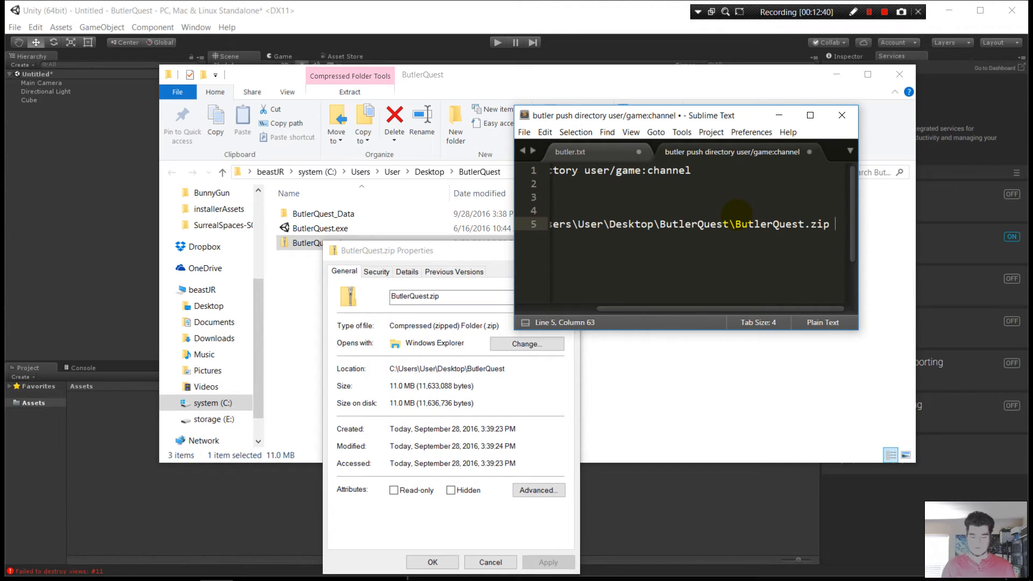
{"action": "type", "text": "bunnygun"}
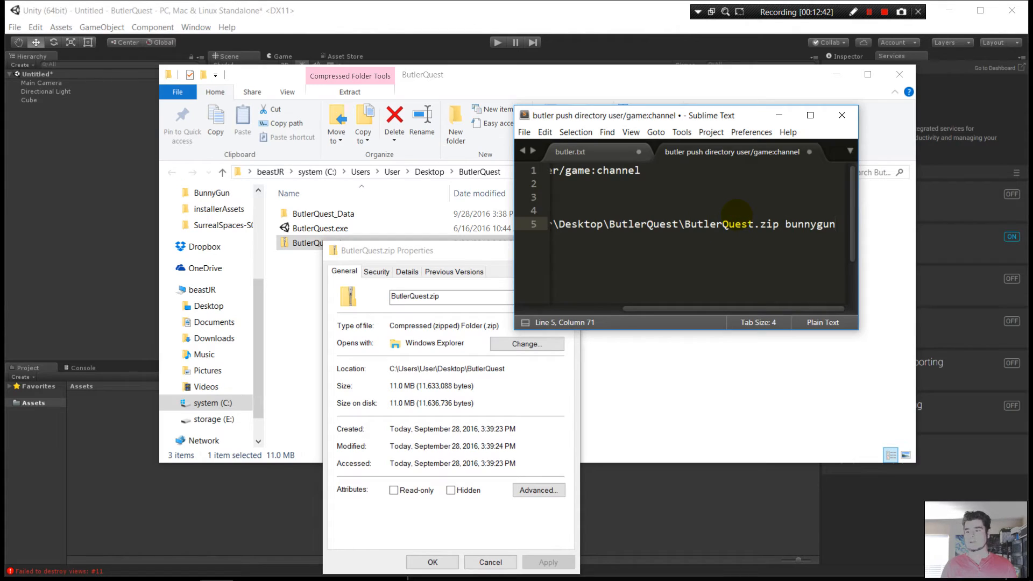
{"action": "type", "text": "/"}
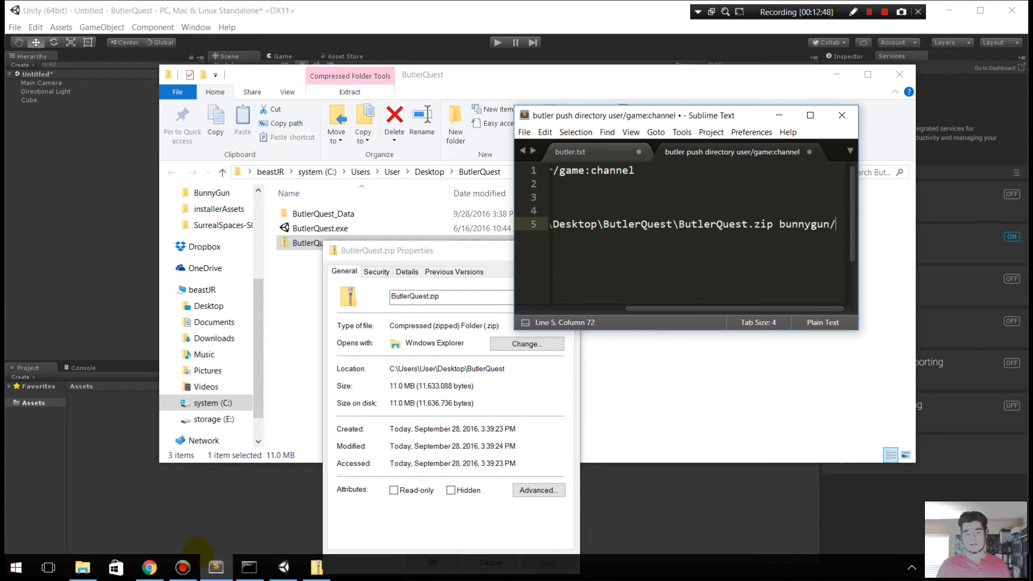
Copy butler-quest from the game page's URL in Chrome and add it after bunnygun/ in the Sublime Text push command
{"action": "left_click", "coordinate": [149, 576]}
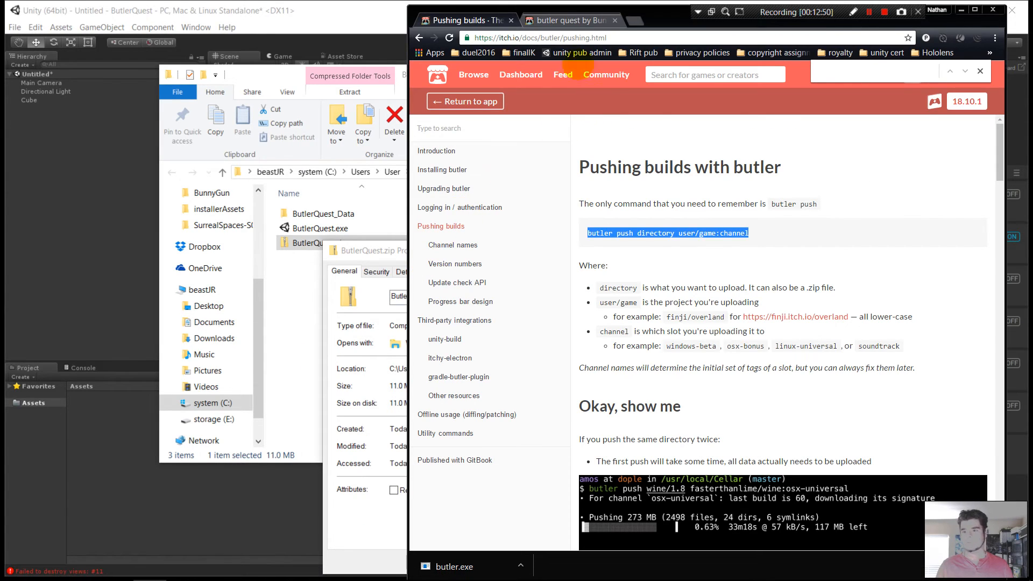
{"action": "left_click", "coordinate": [559, 20]}
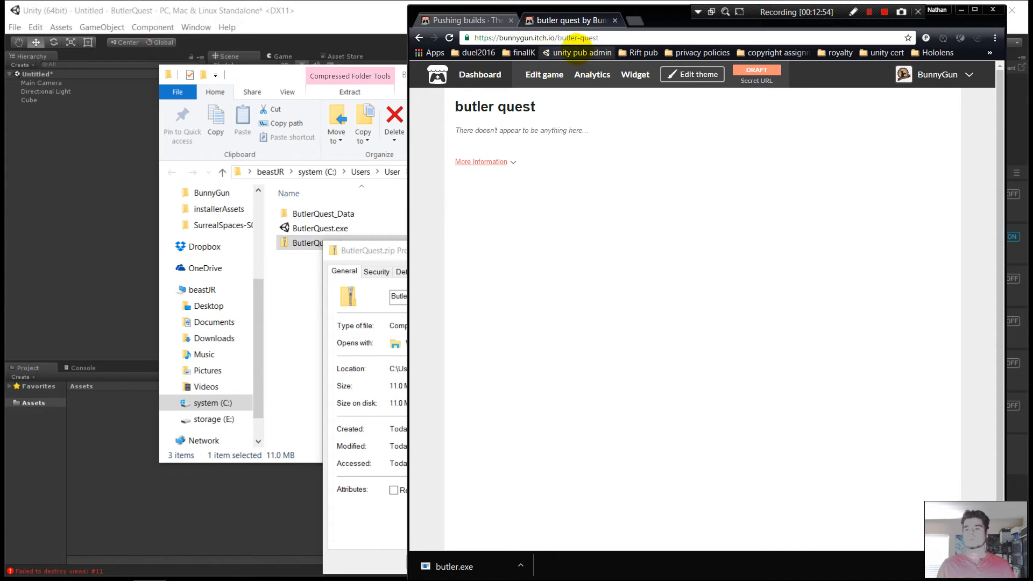
{"action": "left_click_drag", "start_coordinate": [558, 38], "coordinate": [624, 36]}
{"action": "right_click", "coordinate": [575, 37]}
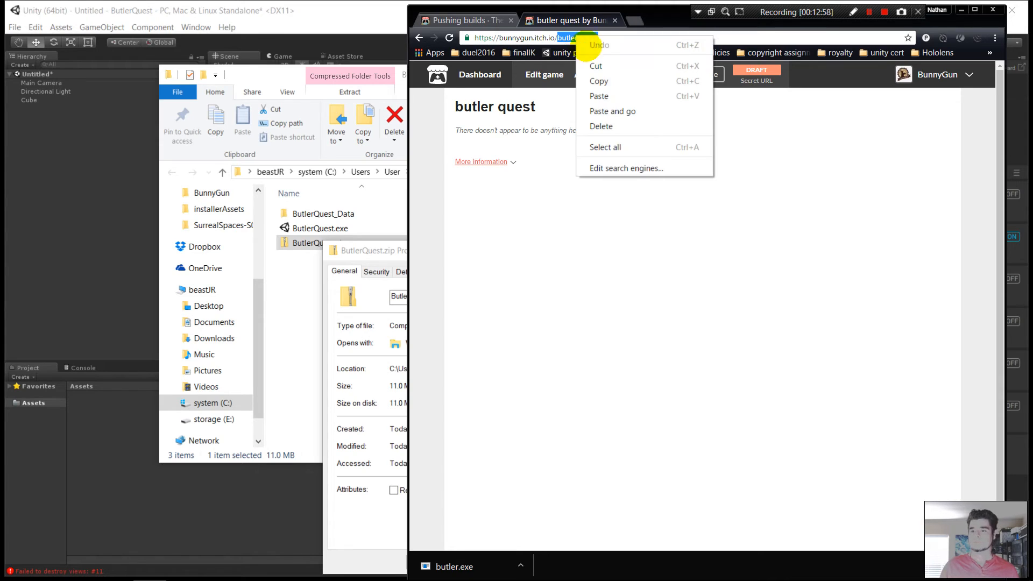
{"action": "left_click", "coordinate": [592, 78]}
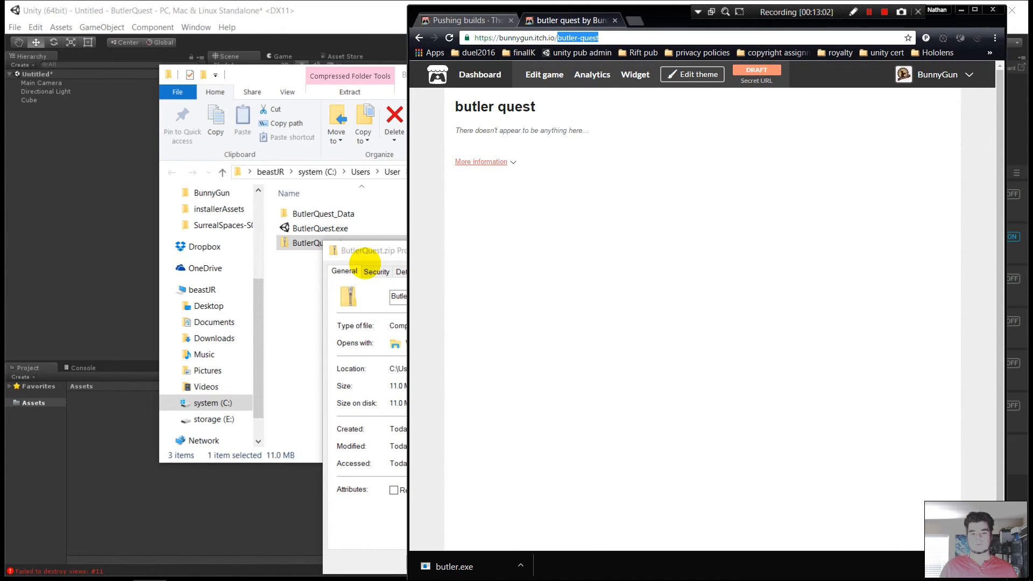
{"action": "key", "text": "super+Tab"}
{"action": "left_click", "coordinate": [420, 201]}
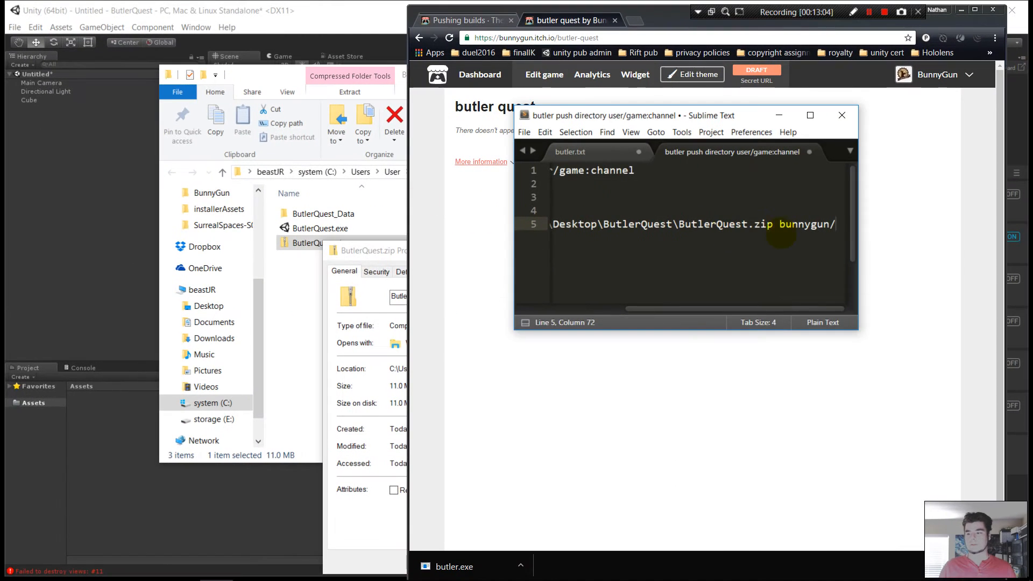
{"action": "type", "text": "butler-quest"}
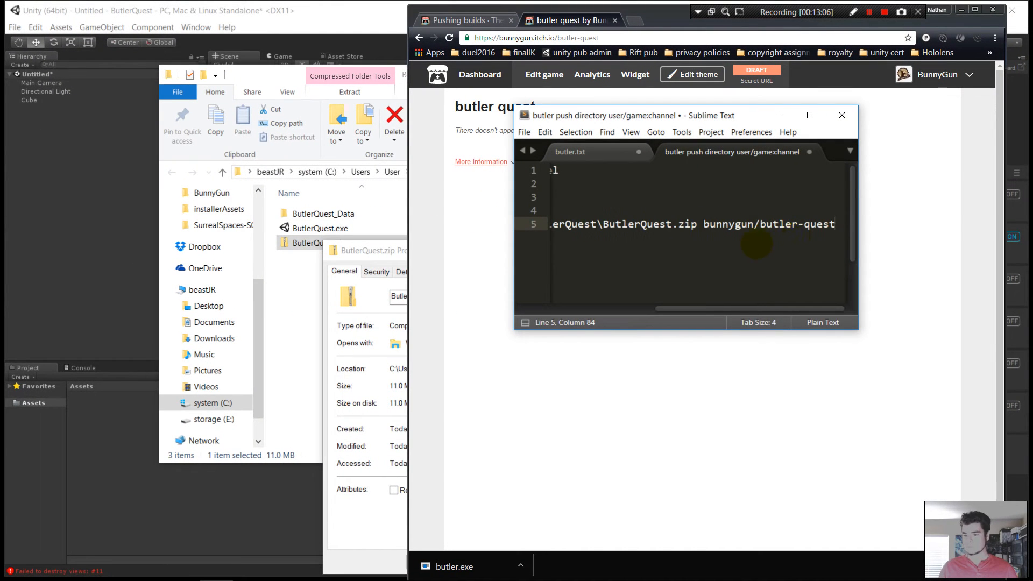
Compare the command with the template line and append the channel :win after butler-quest
{"action": "left_click_drag", "start_coordinate": [724, 309], "coordinate": [679, 309]}
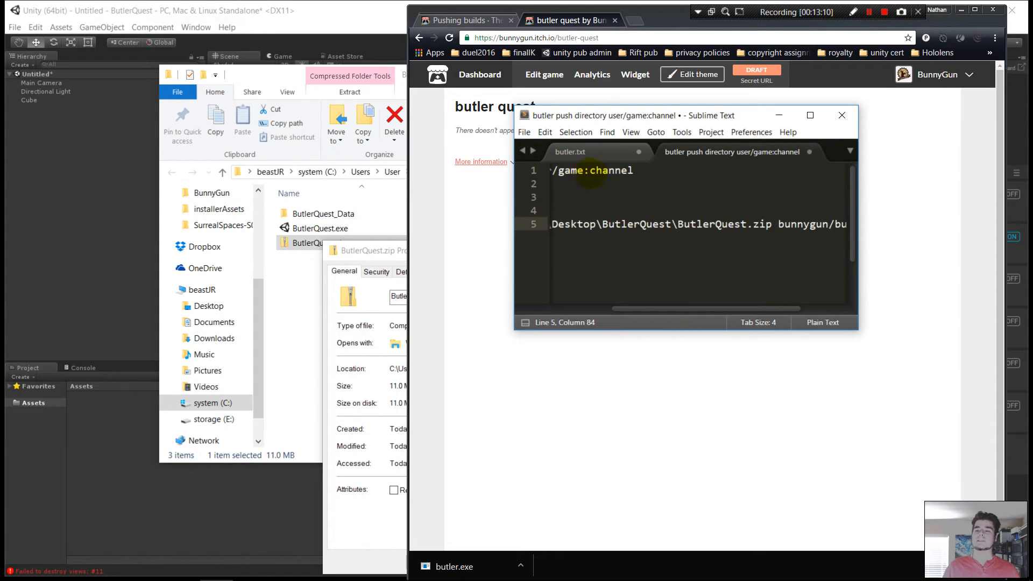
{"action": "left_click_drag", "start_coordinate": [641, 311], "coordinate": [711, 309]}
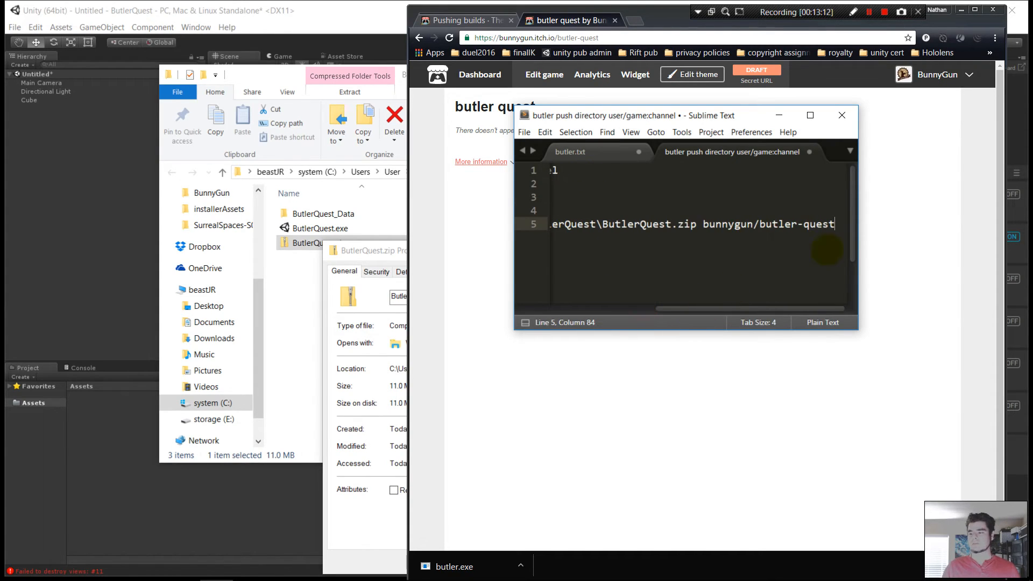
{"action": "type", "text": ":"}
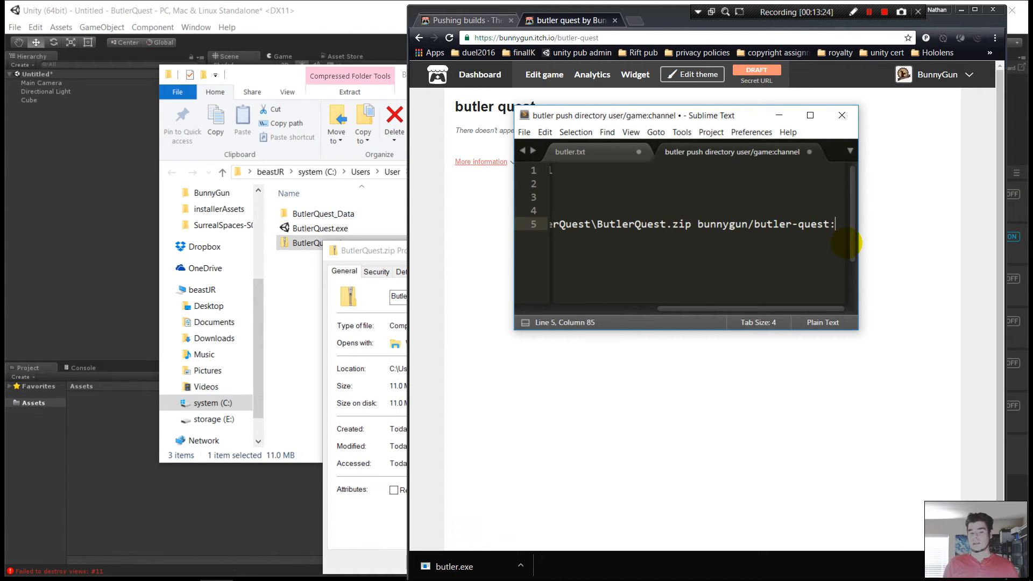
{"action": "type", "text": "win"}
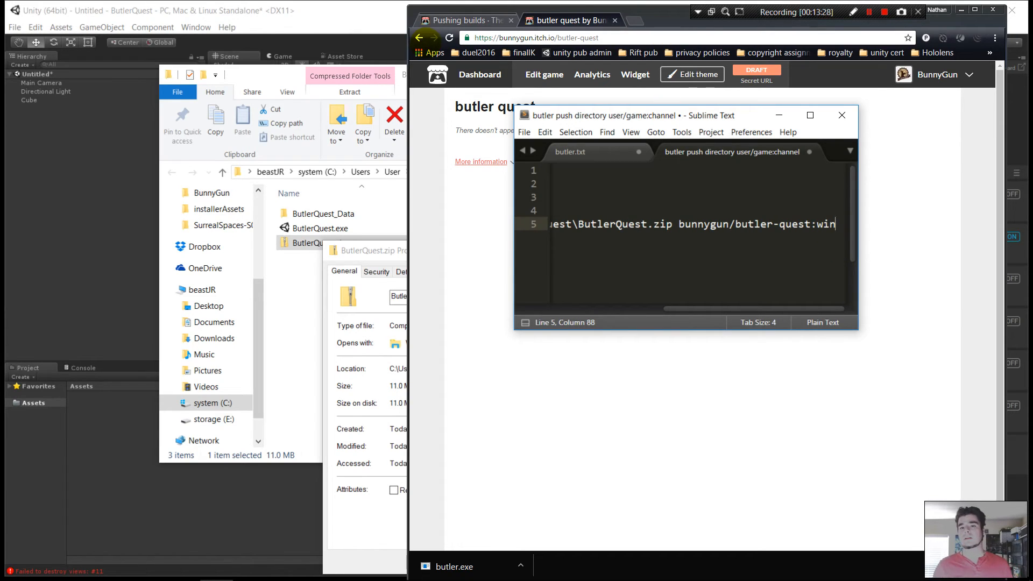
Review the example channel names for butler push on the manual's Pushing builds page in Chrome
{"action": "left_click", "coordinate": [441, 21]}
{"action": "scroll", "coordinate": [671, 304], "scroll_direction": "down", "scroll_amount": 1}
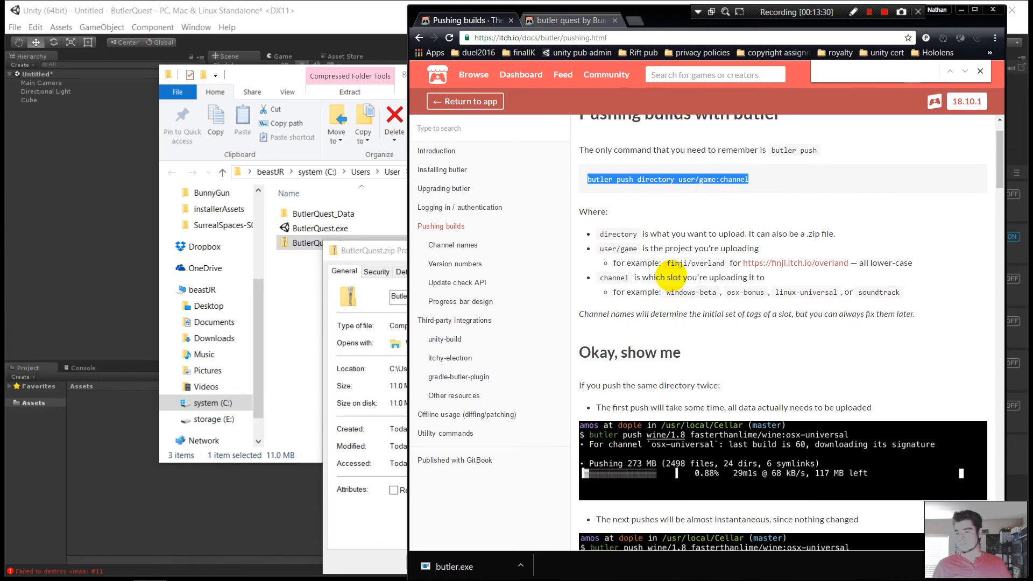
{"action": "left_click_drag", "start_coordinate": [612, 238], "coordinate": [926, 235]}
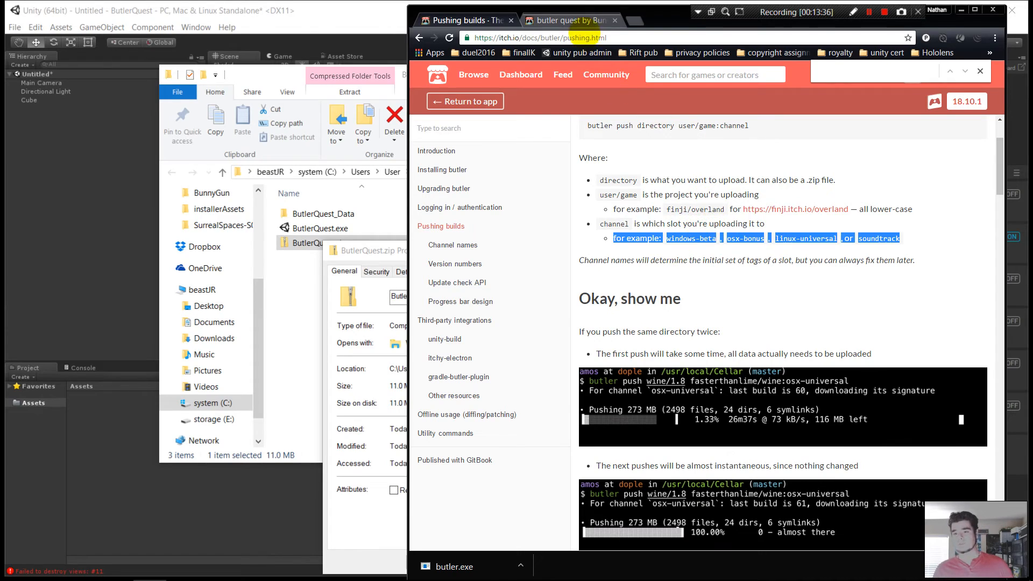
{"action": "left_click", "coordinate": [562, 21]}
{"action": "left_click", "coordinate": [498, 20]}
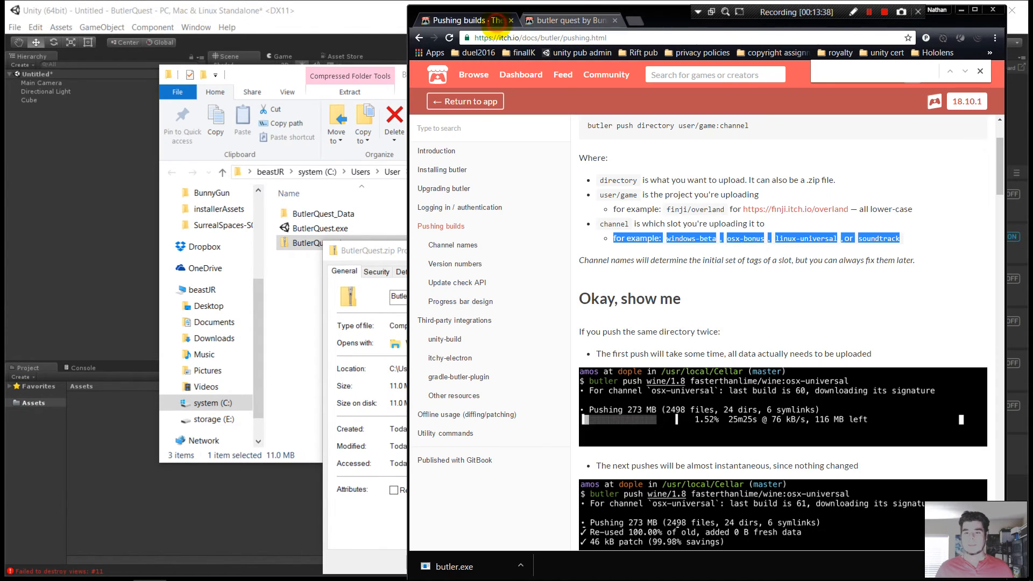
Switch to Sublime Text and copy the entire butler push command on line 5
{"action": "key", "text": "super+Tab"}
{"action": "left_click", "coordinate": [461, 206]}
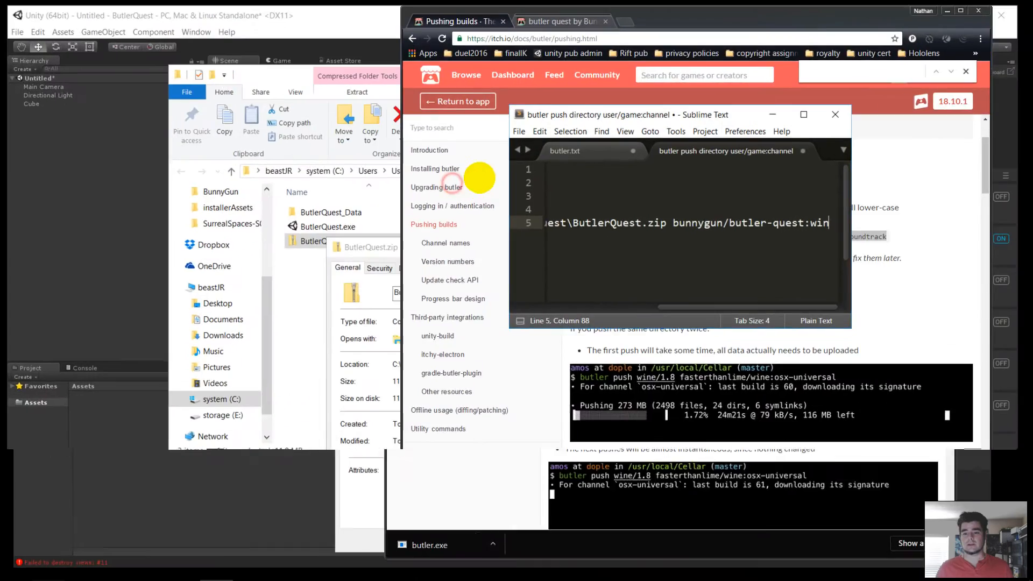
{"action": "left_click_drag", "start_coordinate": [701, 309], "coordinate": [542, 309]}
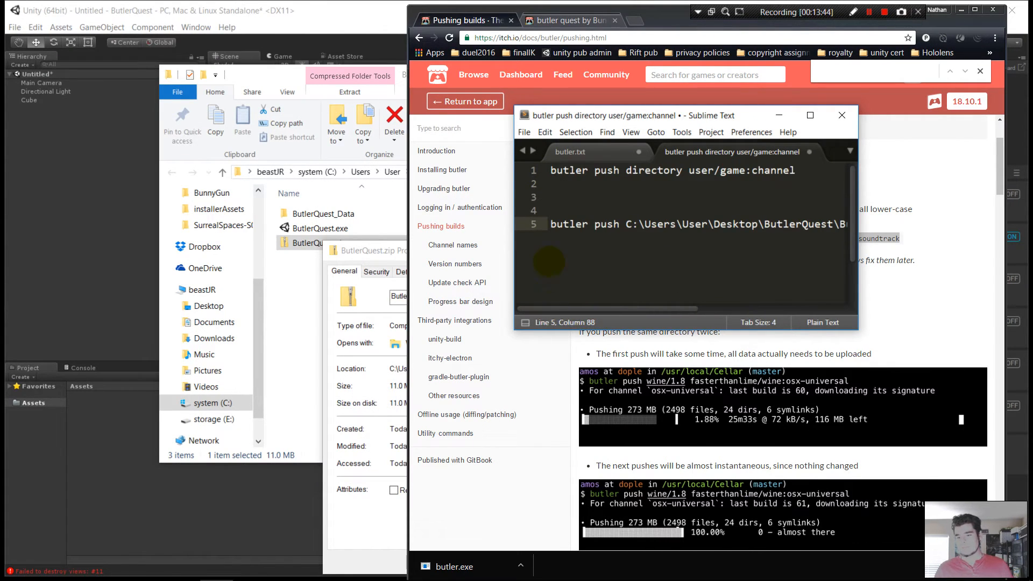
{"action": "left_click", "coordinate": [549, 223]}
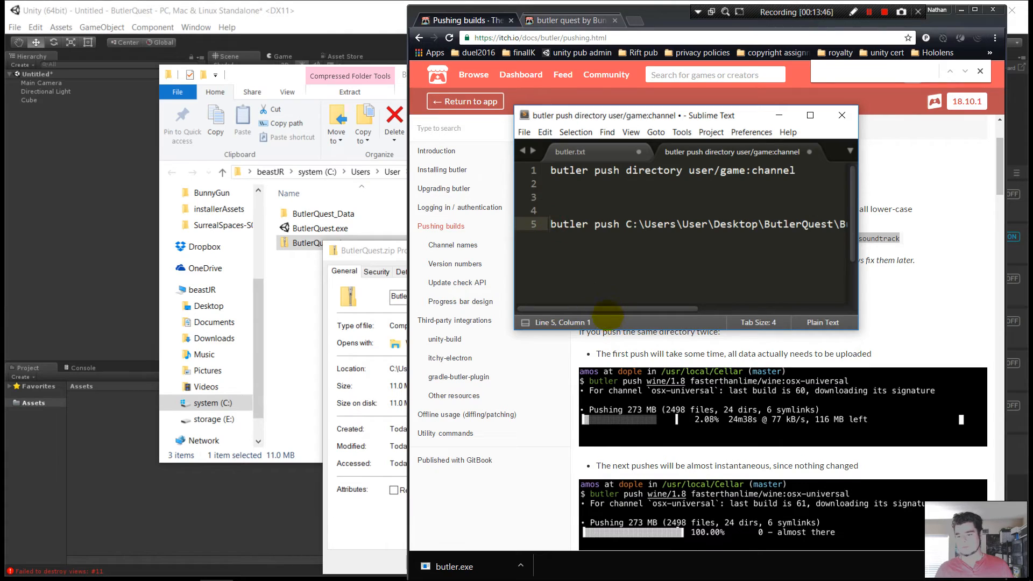
{"action": "left_click_drag", "start_coordinate": [610, 305], "coordinate": [776, 307]}
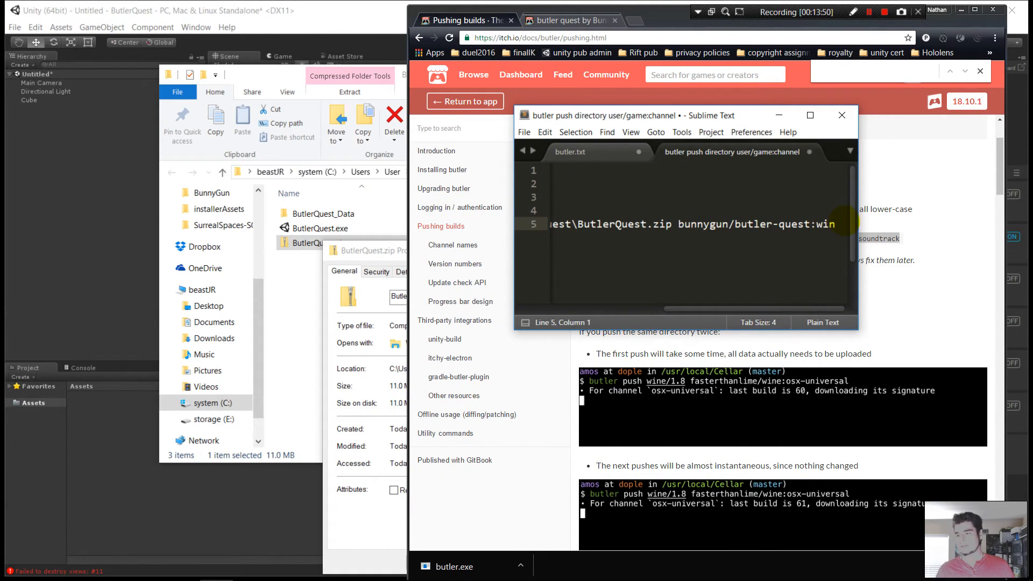
{"action": "left_click", "coordinate": [837, 222], "text": "shift"}
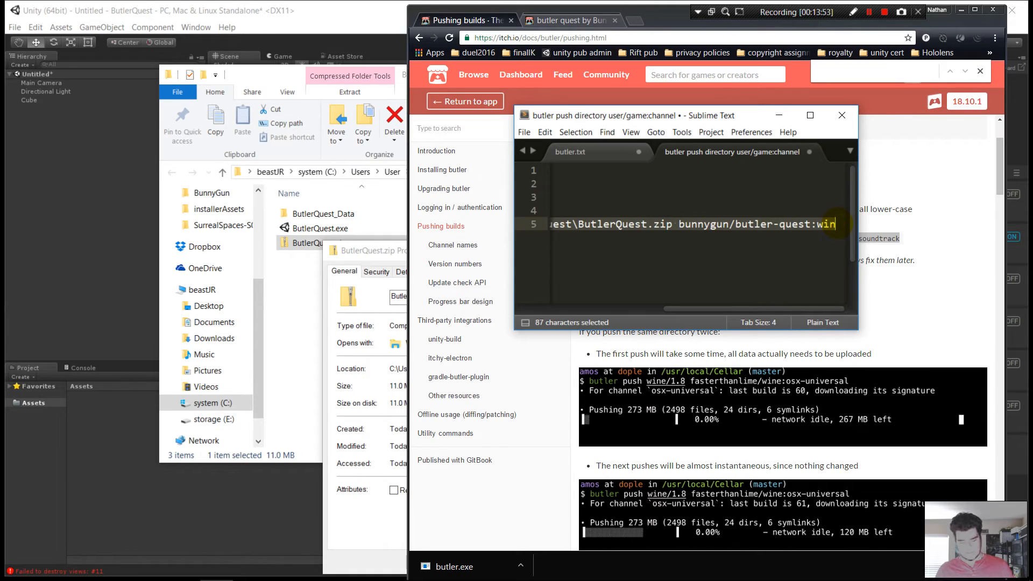
{"action": "key", "text": "ctrl+c"}
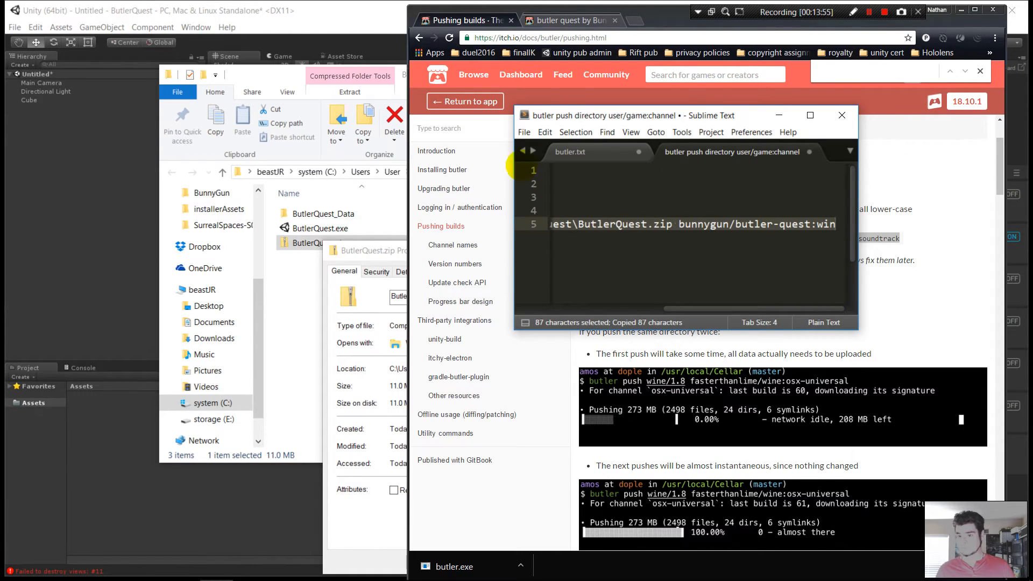
Switch to Command Prompt, paste the copied butler push command for ButlerQuest.zip to bunnygun/butler-quest:win and run it
{"action": "key", "text": "super"}
{"action": "key", "text": "super+Tab"}
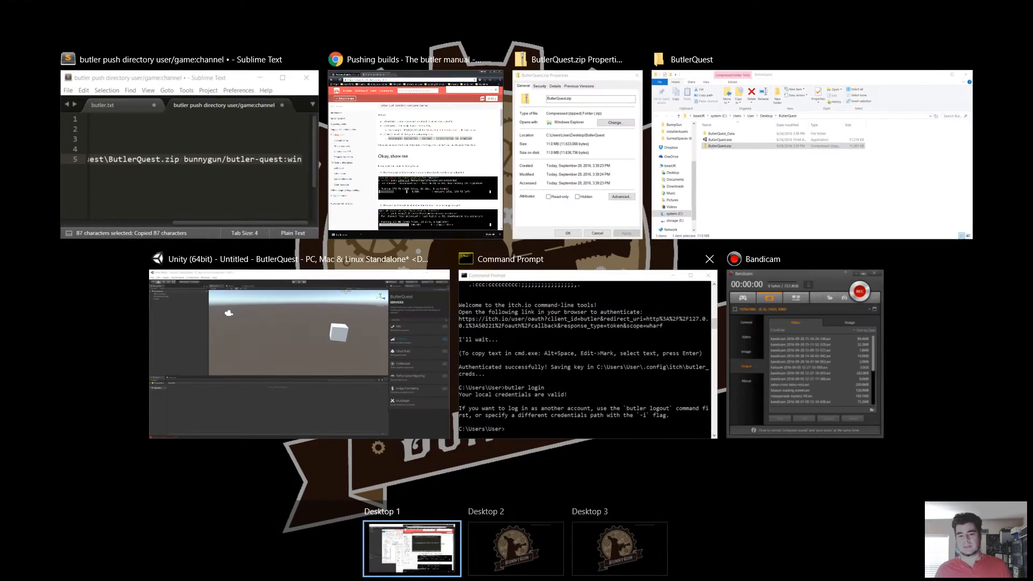
{"action": "left_click", "coordinate": [586, 355]}
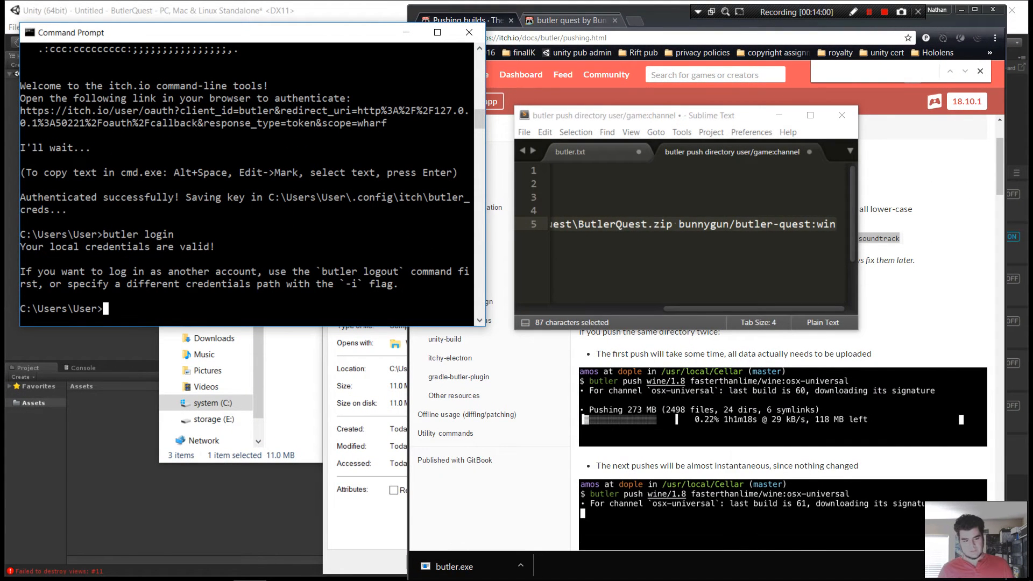
{"action": "right_click", "coordinate": [269, 229]}
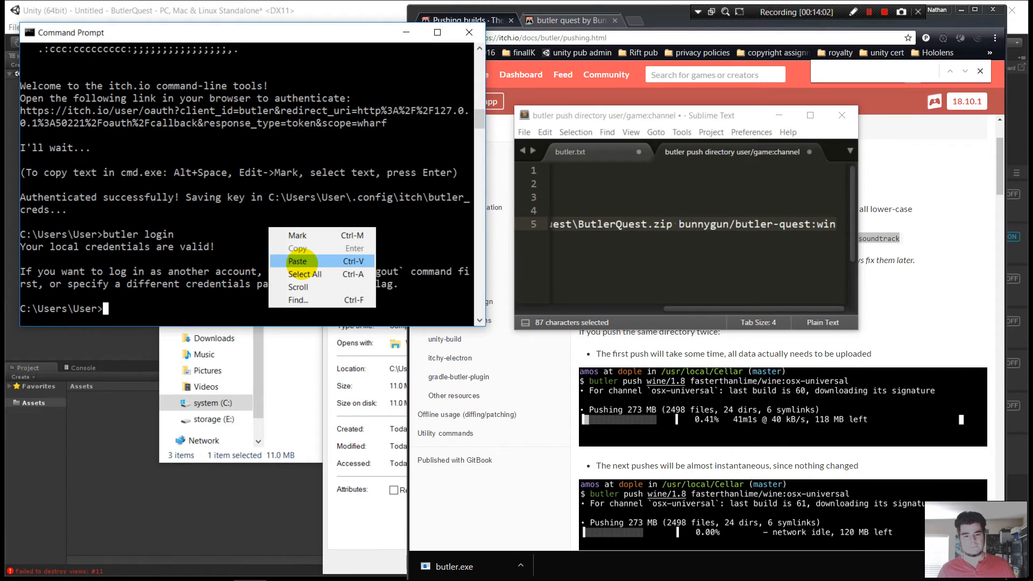
{"action": "left_click", "coordinate": [298, 261]}
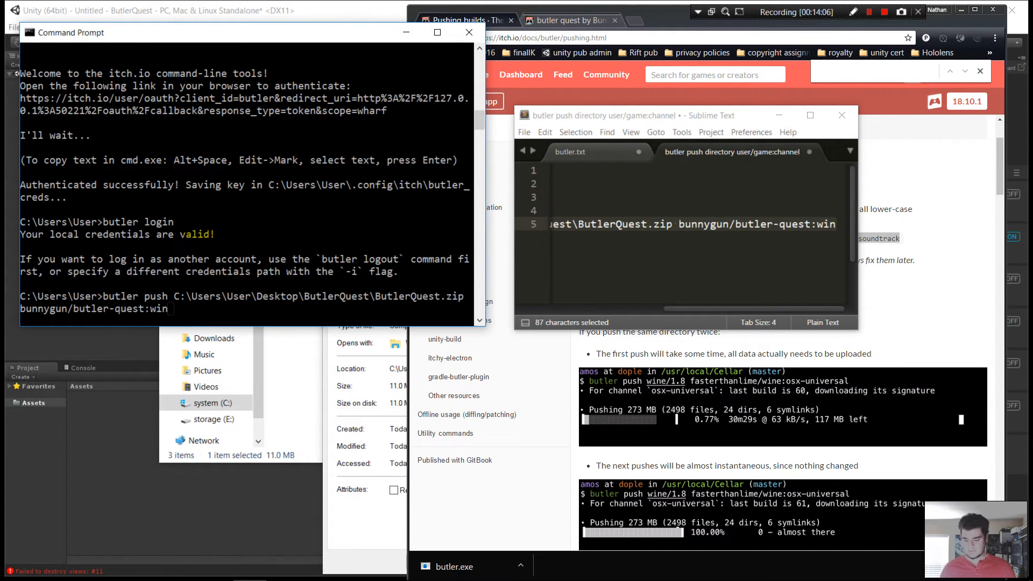
{"action": "key", "text": "Return"}
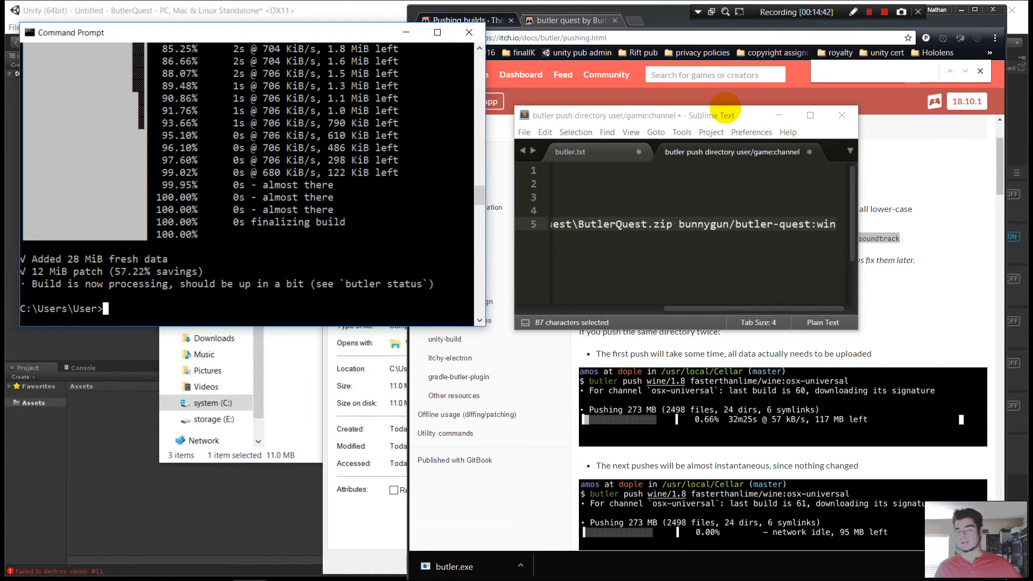
Reload the butler quest game page in Chrome to check for the uploaded build
{"action": "left_click", "coordinate": [567, 20]}
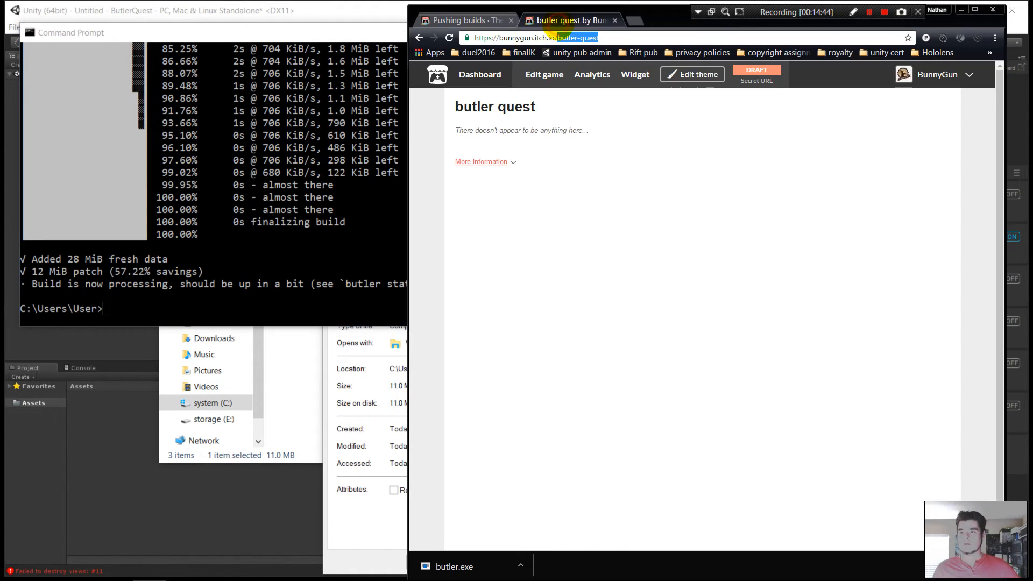
{"action": "left_click", "coordinate": [450, 38]}
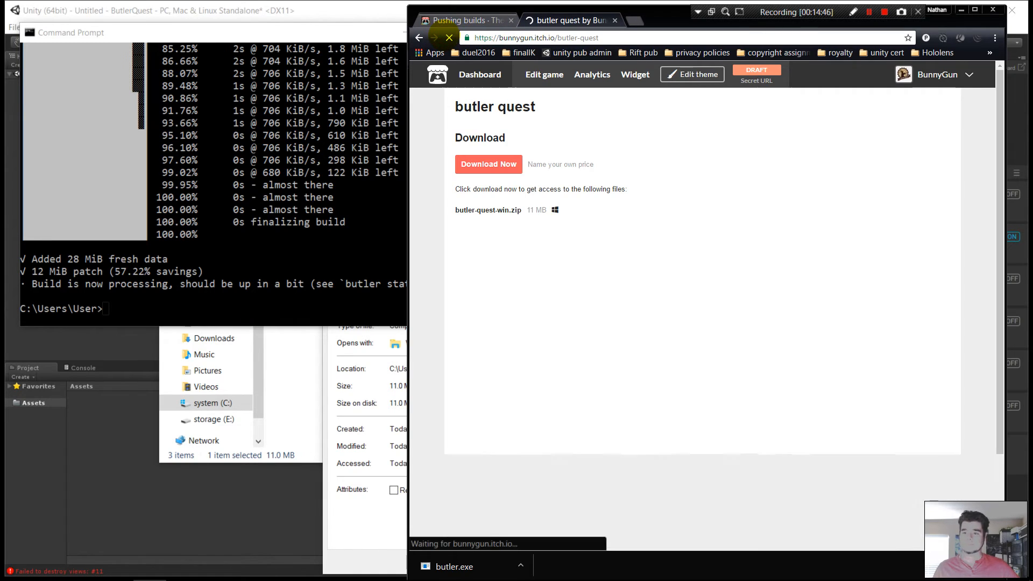
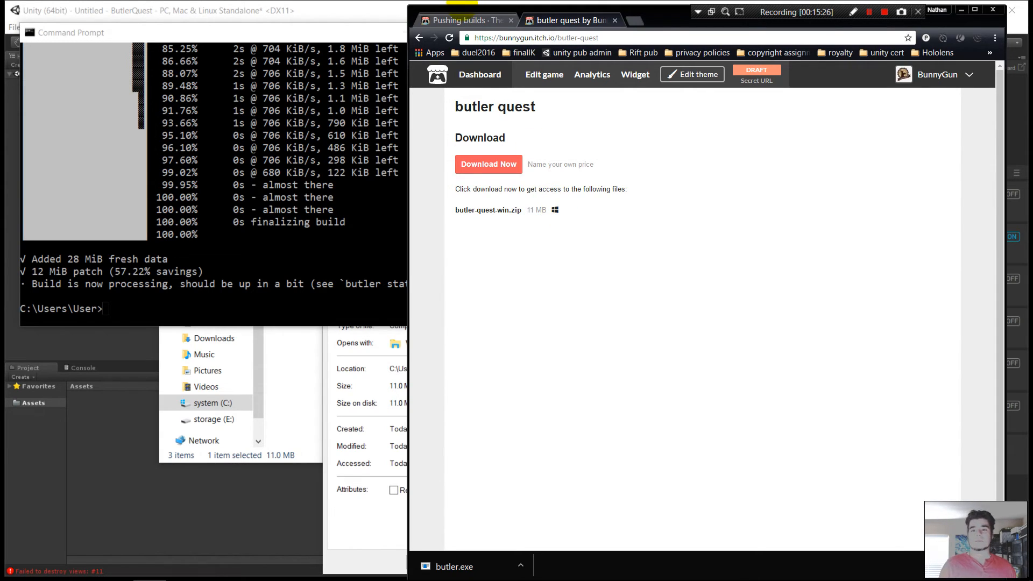
Download the itch desktop app from the itch.io site and run itchSetup.exe
{"action": "left_click", "coordinate": [463, 17]}
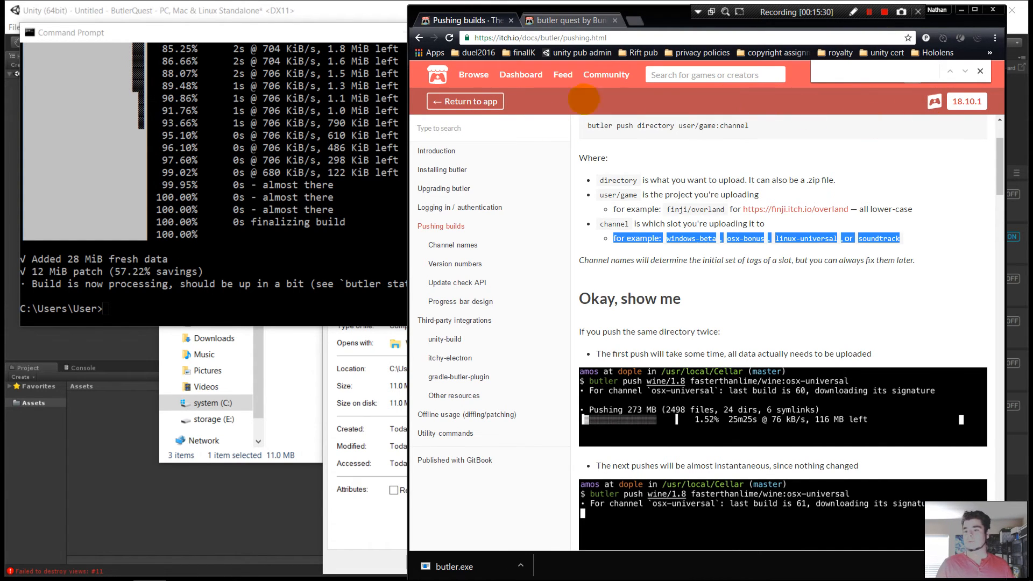
{"action": "left_click", "coordinate": [437, 75]}
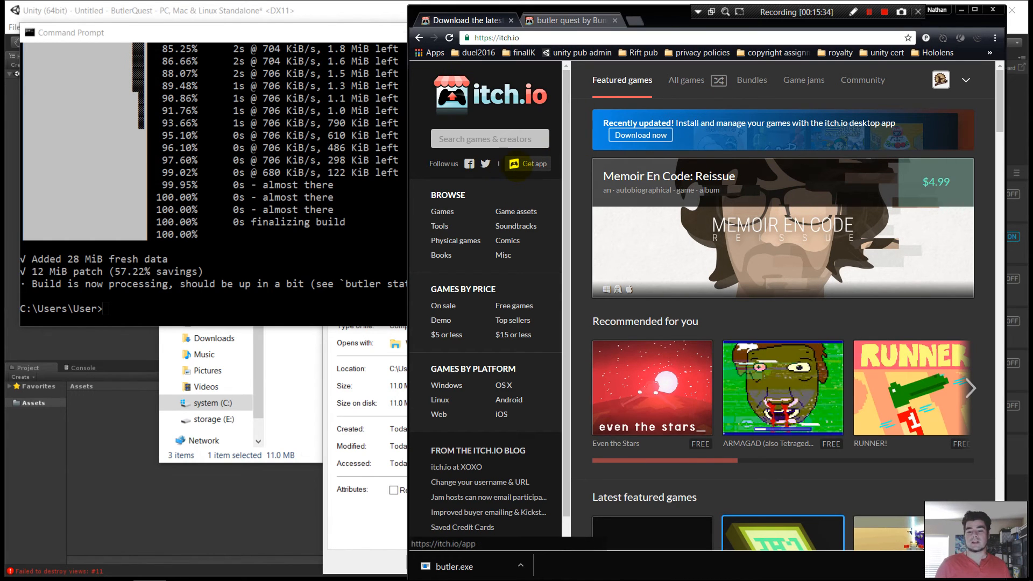
{"action": "left_click", "coordinate": [517, 169]}
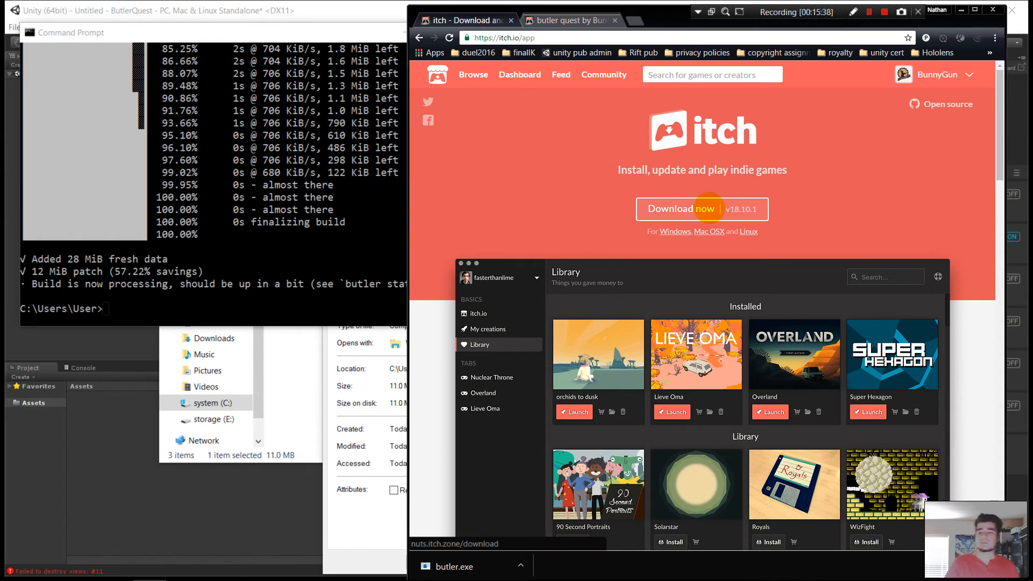
{"action": "left_click", "coordinate": [710, 209]}
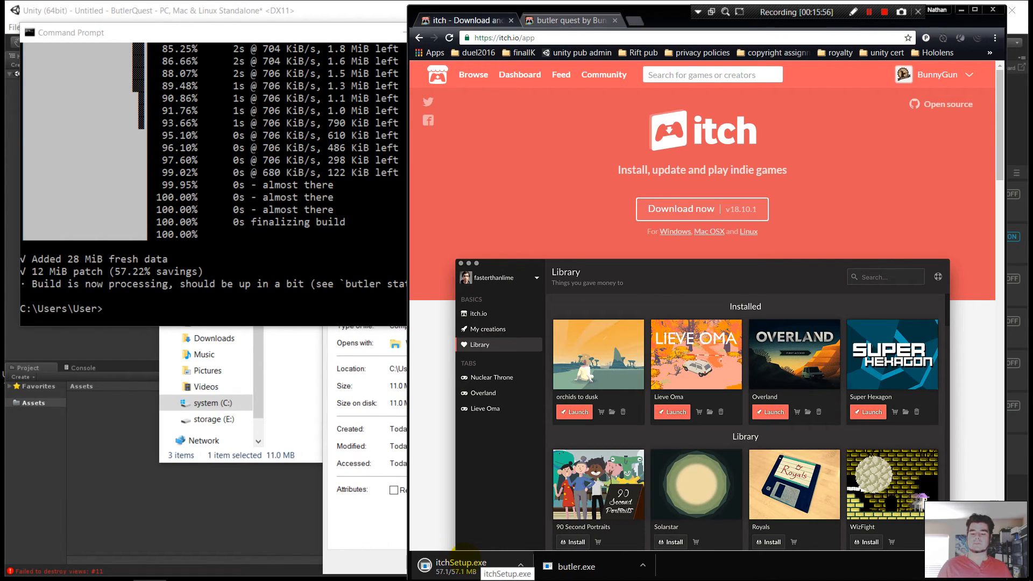
{"action": "left_click", "coordinate": [465, 560]}
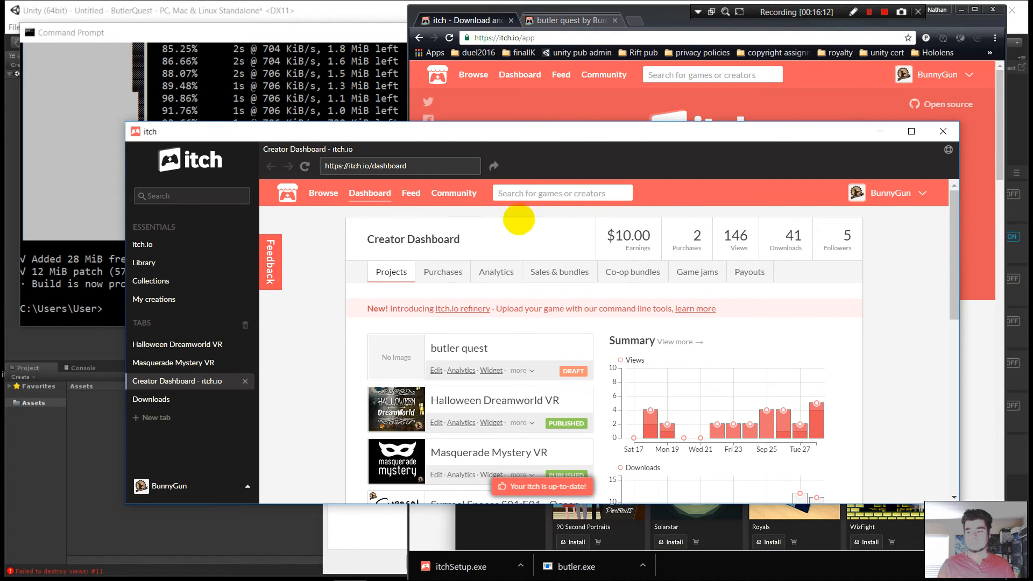
Open the butler quest page from My creations in the itch desktop app
{"action": "scroll", "coordinate": [446, 250], "scroll_direction": "down", "scroll_amount": 4}
{"action": "scroll", "coordinate": [356, 264], "scroll_direction": "down", "scroll_amount": 4}
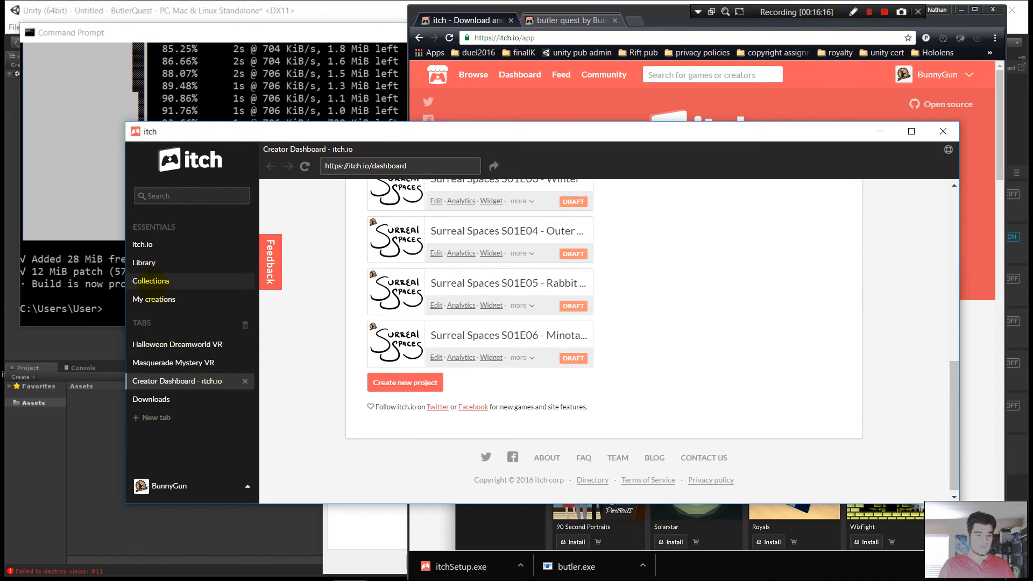
{"action": "left_click", "coordinate": [154, 299]}
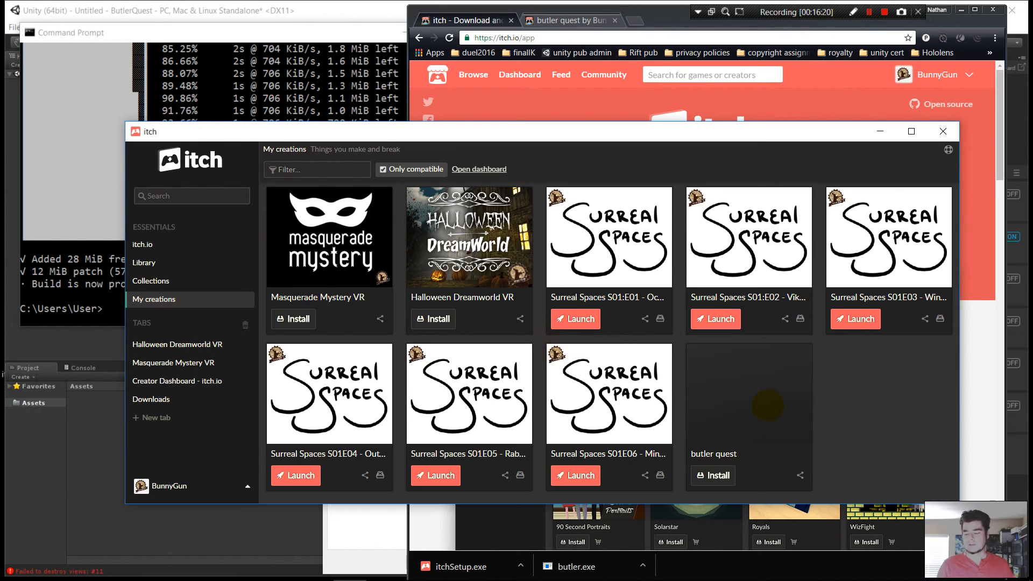
{"action": "left_click", "coordinate": [767, 404]}
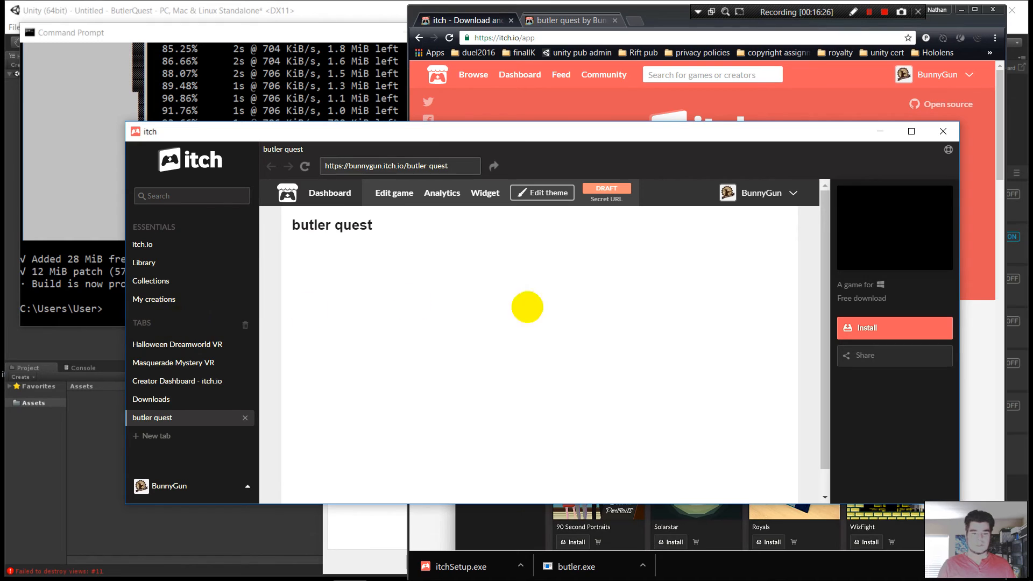
Install butler quest through the itch app
{"action": "left_click", "coordinate": [883, 328]}
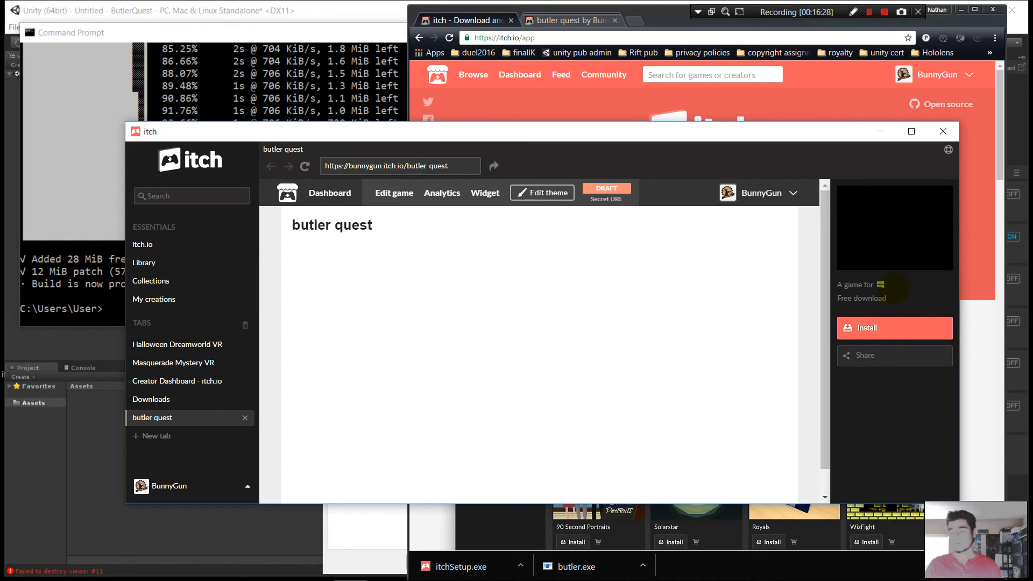
{"action": "left_click", "coordinate": [895, 330]}
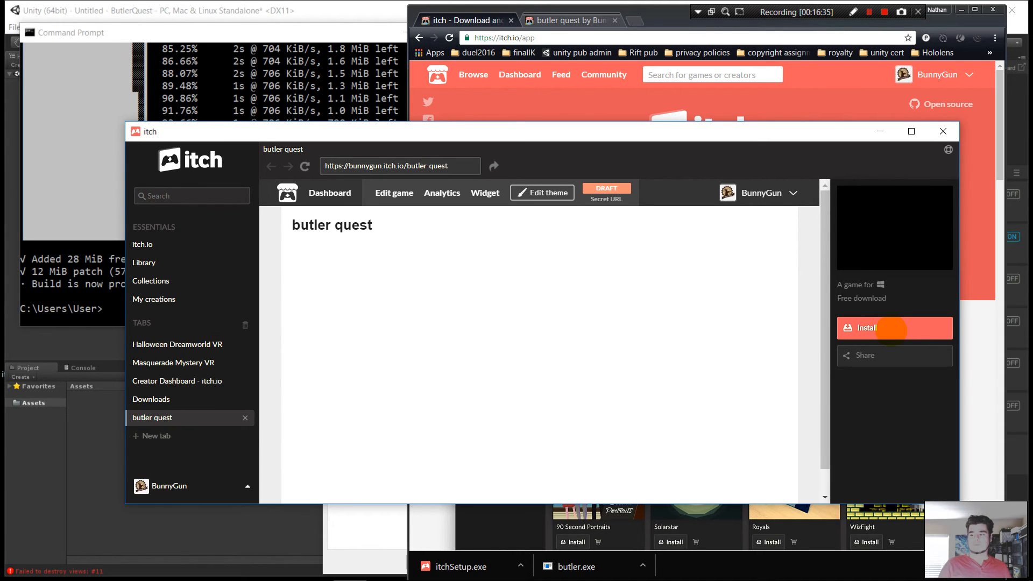
{"action": "left_click", "coordinate": [890, 329]}
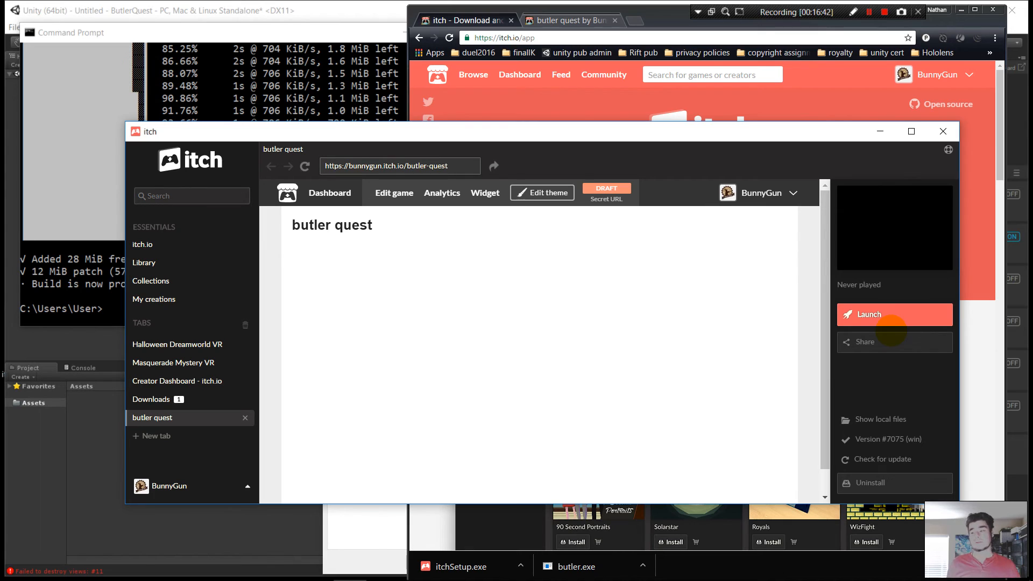
Launch the installed butler quest, play it with the default graphics configuration and close the game window
{"action": "left_click", "coordinate": [875, 316]}
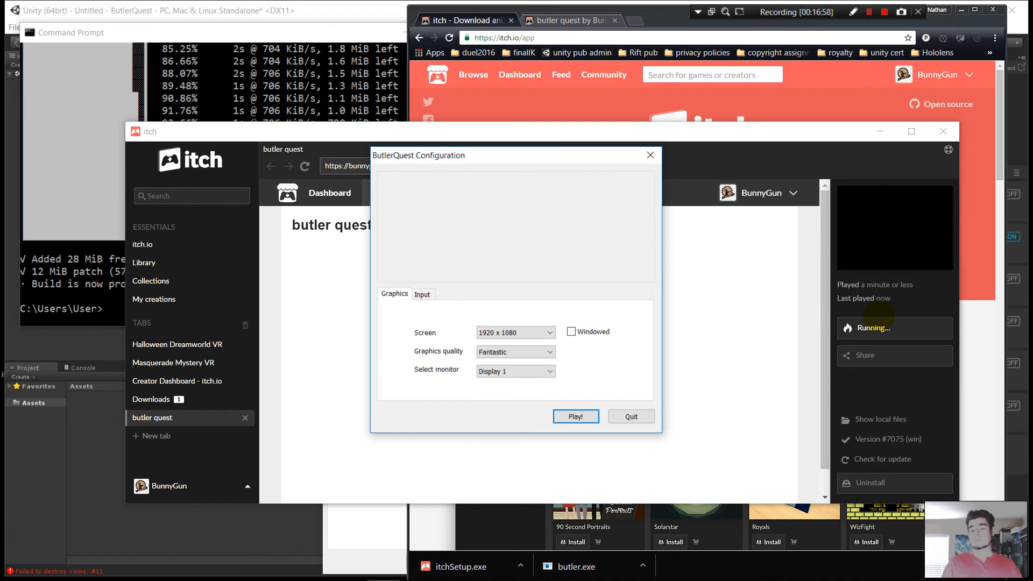
{"action": "left_click", "coordinate": [582, 415]}
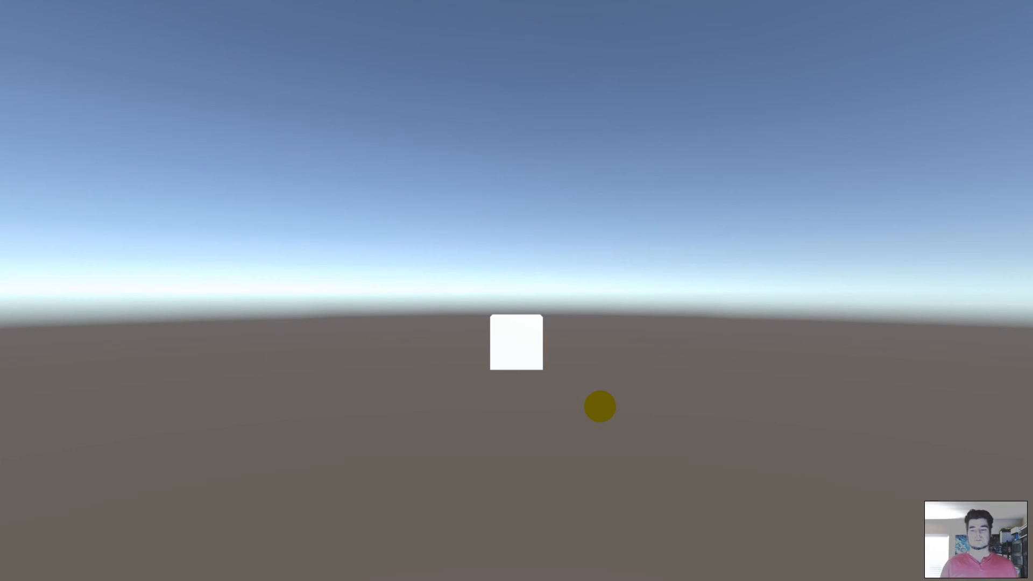
{"action": "key", "text": "super+Tab"}
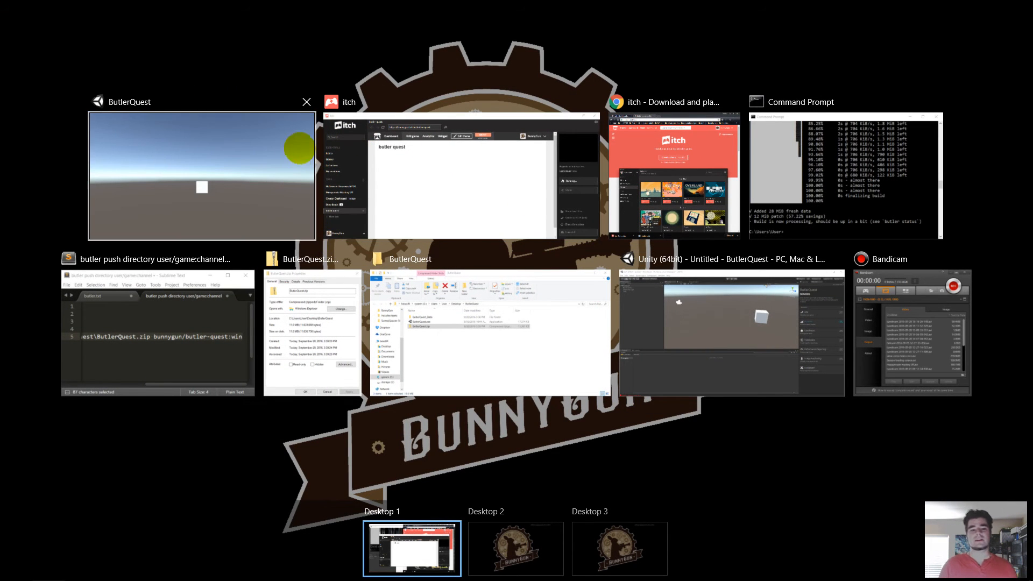
{"action": "left_click", "coordinate": [305, 101]}
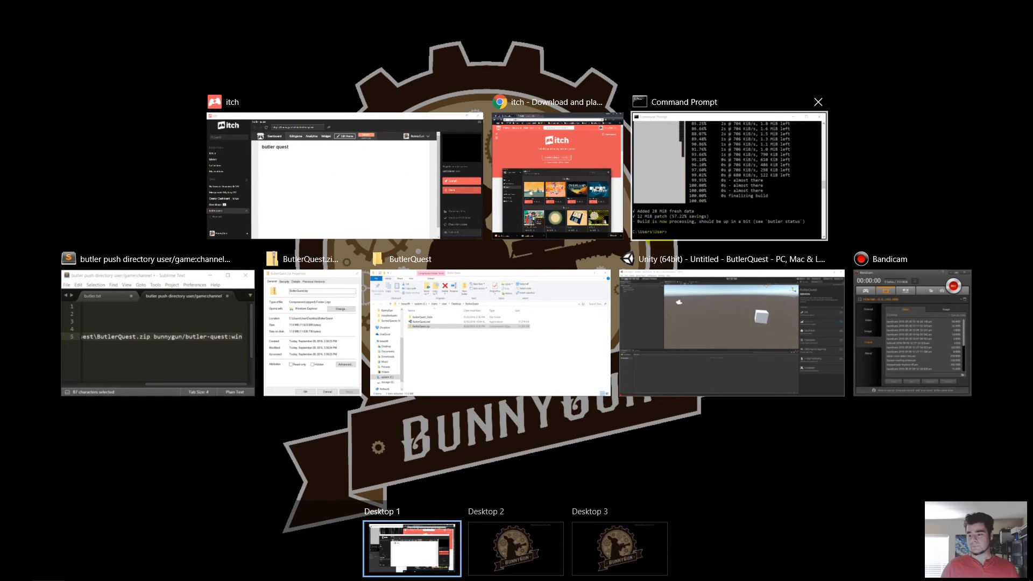
Switch to Unity, close the Build Settings, duplicate the cube and place the copy beside the original, rotated and enlarged
{"action": "left_click", "coordinate": [783, 318]}
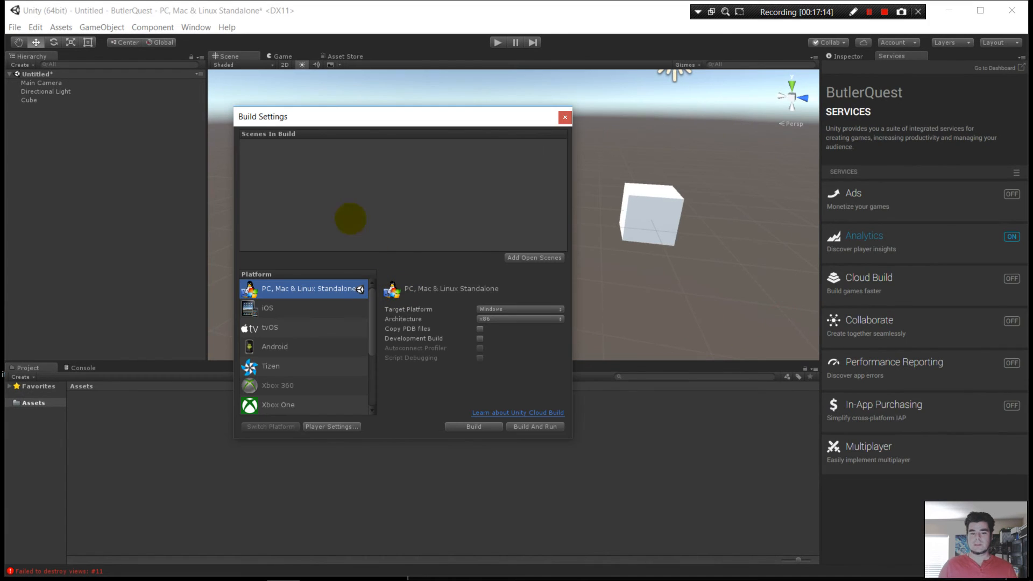
{"action": "left_click", "coordinate": [564, 118]}
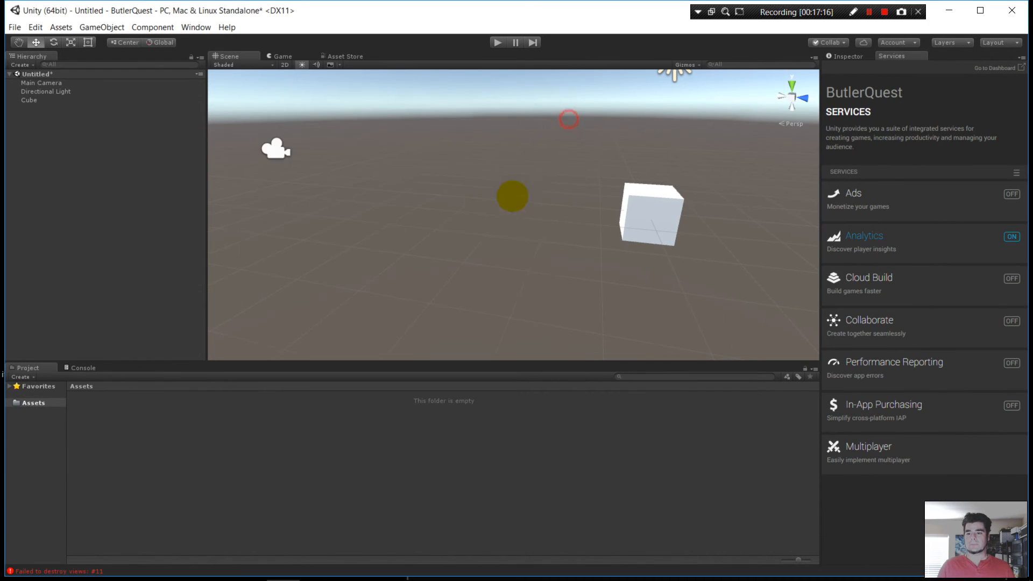
{"action": "right_click_drag", "start_coordinate": [512, 194], "coordinate": [669, 215]}
{"action": "left_click", "coordinate": [505, 177]}
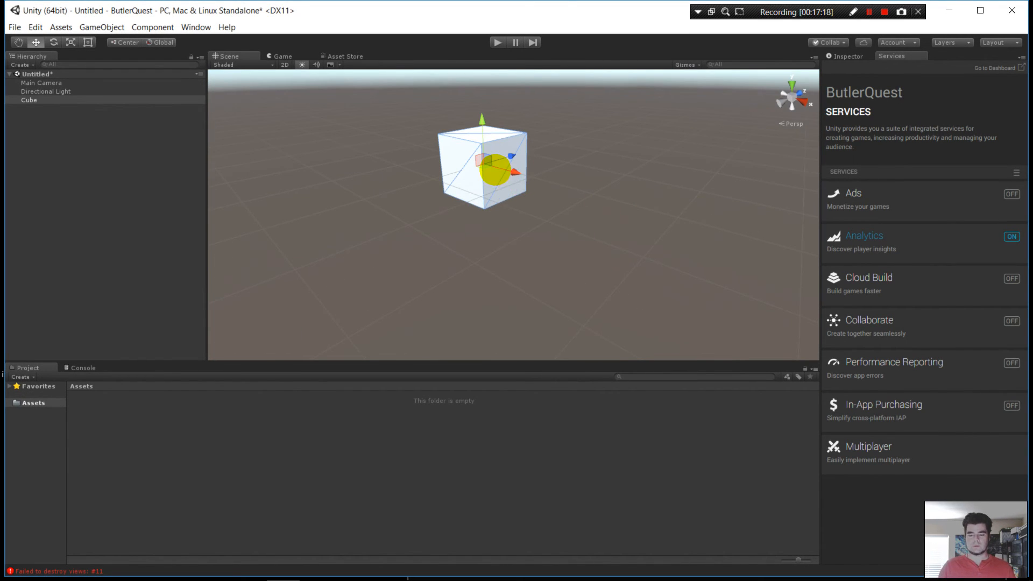
{"action": "key", "text": "ctrl+d"}
{"action": "left_click_drag", "start_coordinate": [517, 168], "coordinate": [494, 203]}
{"action": "key", "text": "e"}
{"action": "key", "text": "r"}
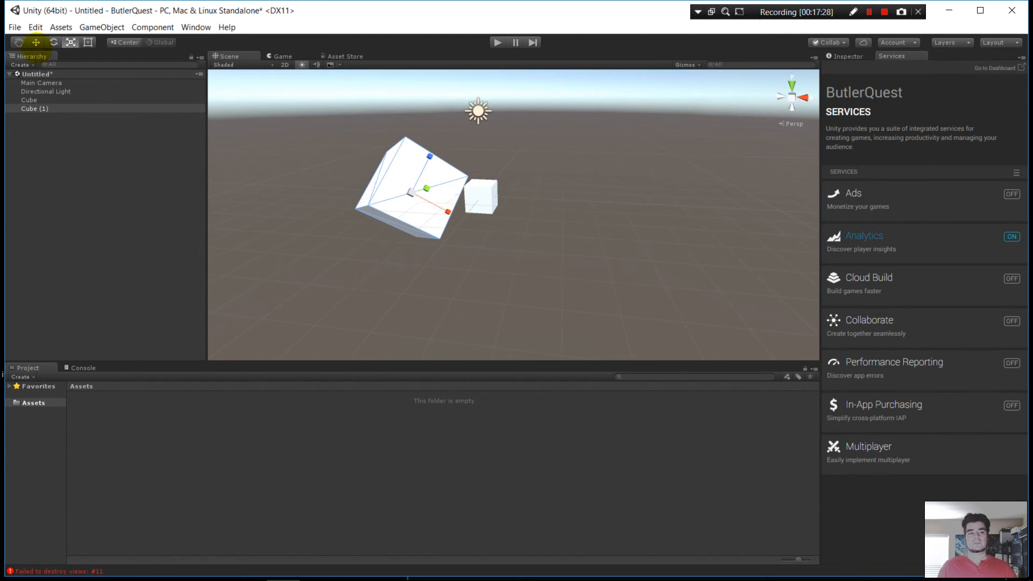
Save the project and build the Windows standalone game into the ButlerQuest desktop folder, replacing the existing ButlerQuest.exe
{"action": "left_click", "coordinate": [15, 27]}
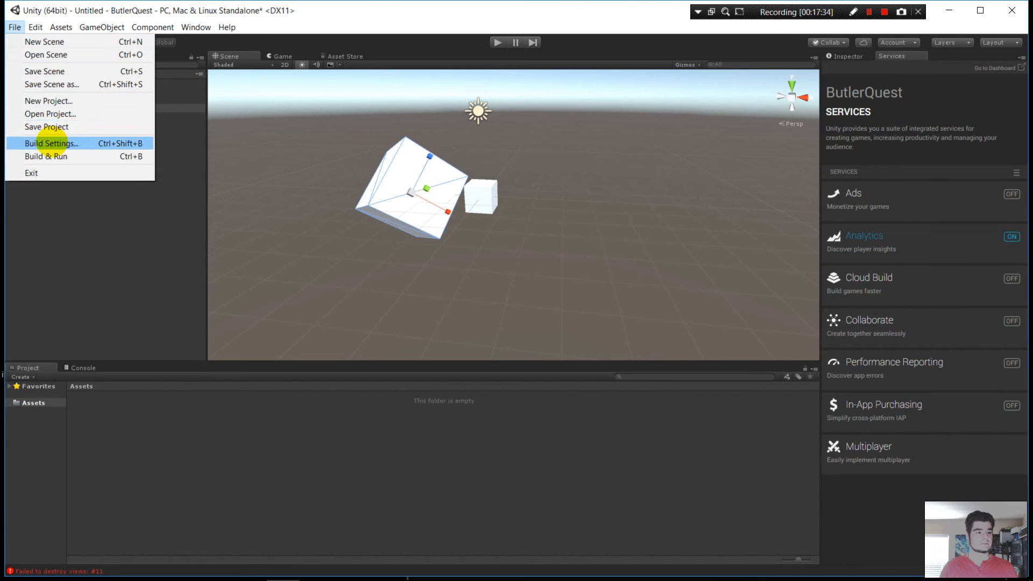
{"action": "left_click", "coordinate": [53, 127]}
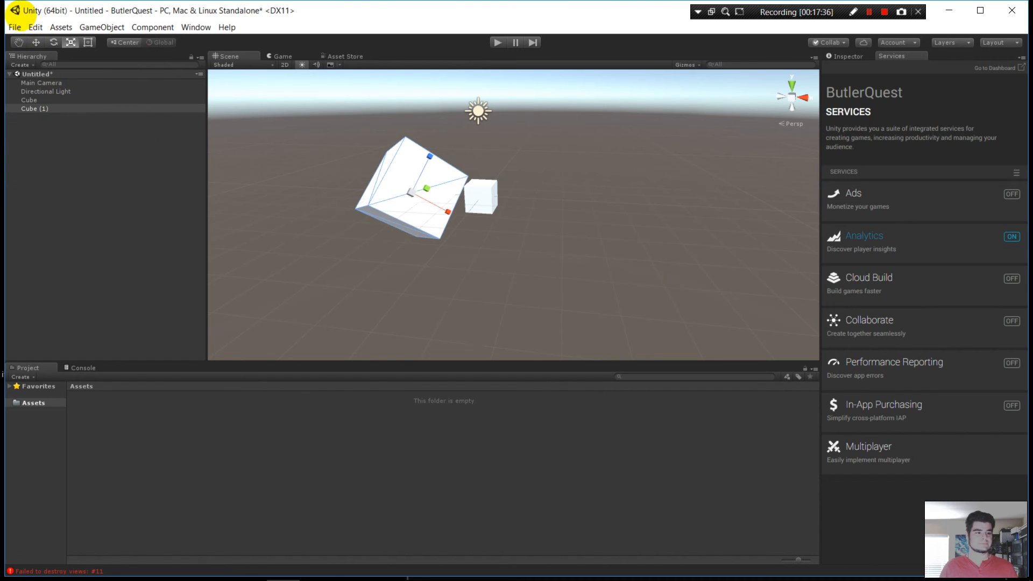
{"action": "left_click", "coordinate": [15, 27]}
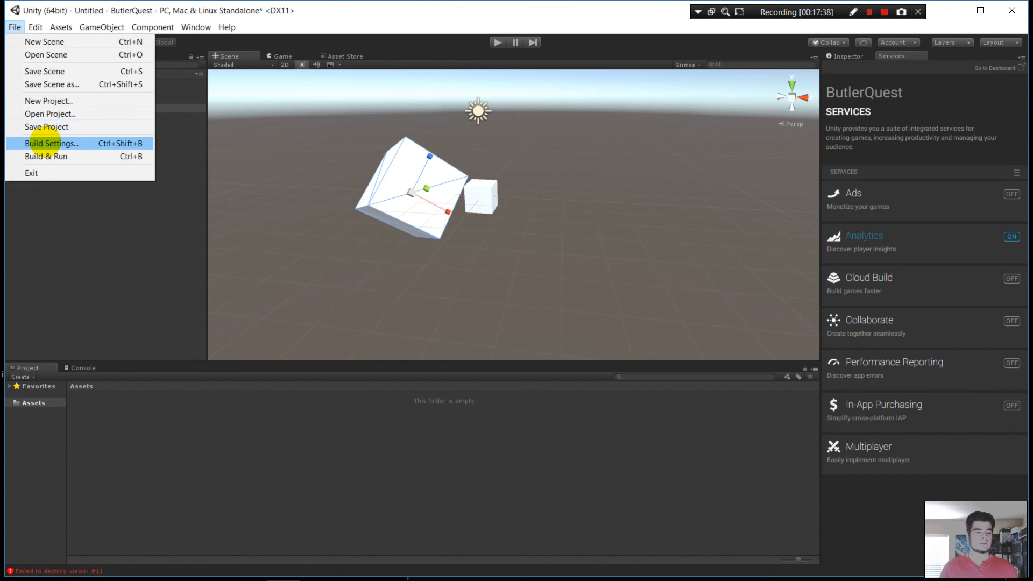
{"action": "left_click", "coordinate": [46, 143]}
{"action": "left_click", "coordinate": [474, 426]}
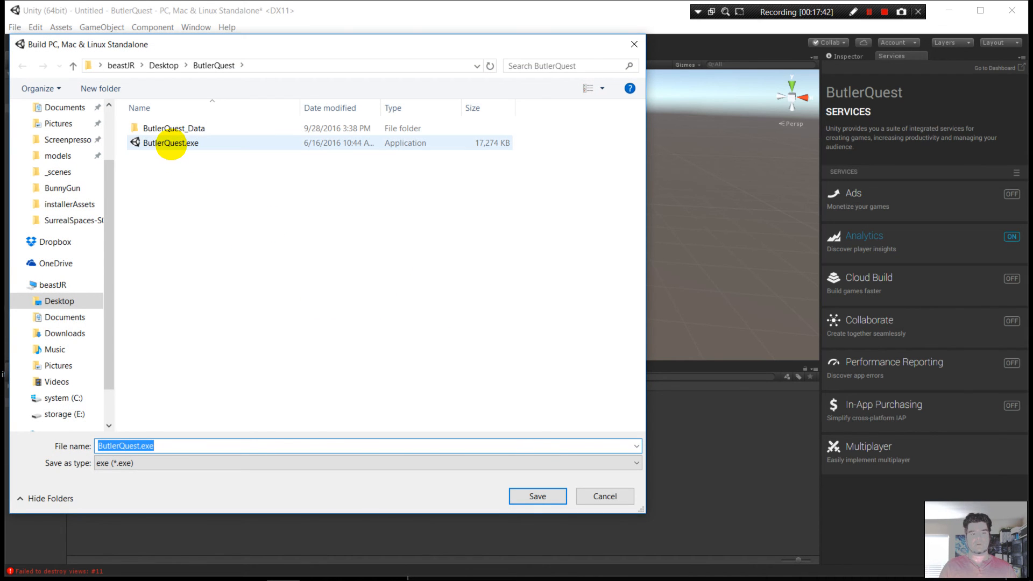
{"action": "left_click", "coordinate": [537, 495]}
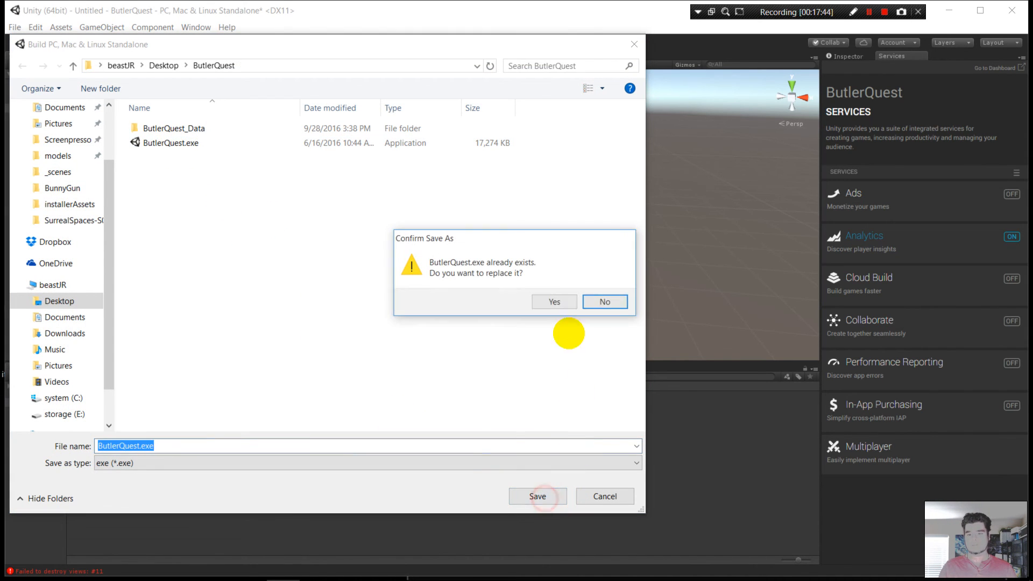
{"action": "left_click", "coordinate": [553, 302]}
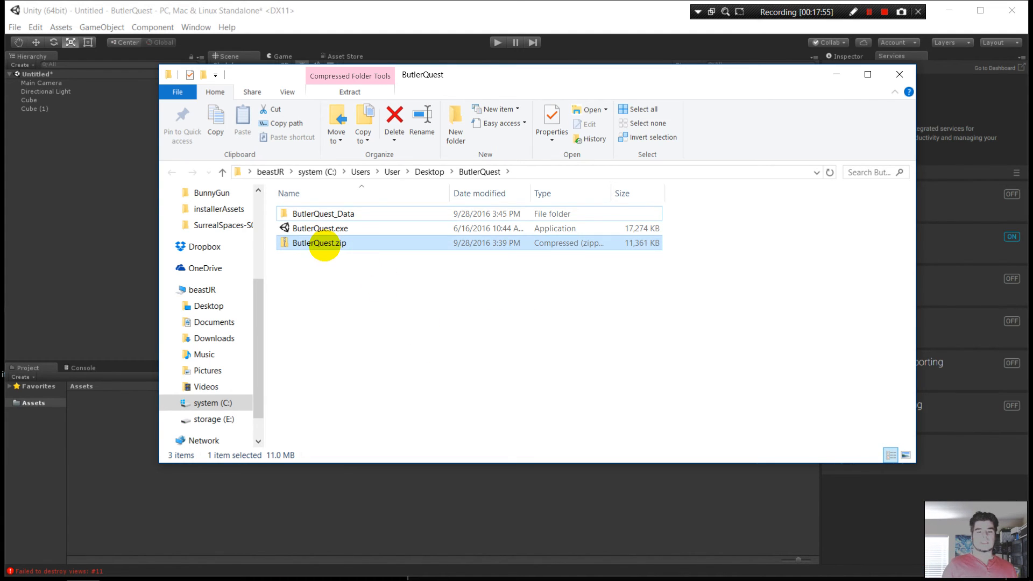
{"action": "right_click", "coordinate": [316, 244]}
{"action": "left_click", "coordinate": [300, 300]}
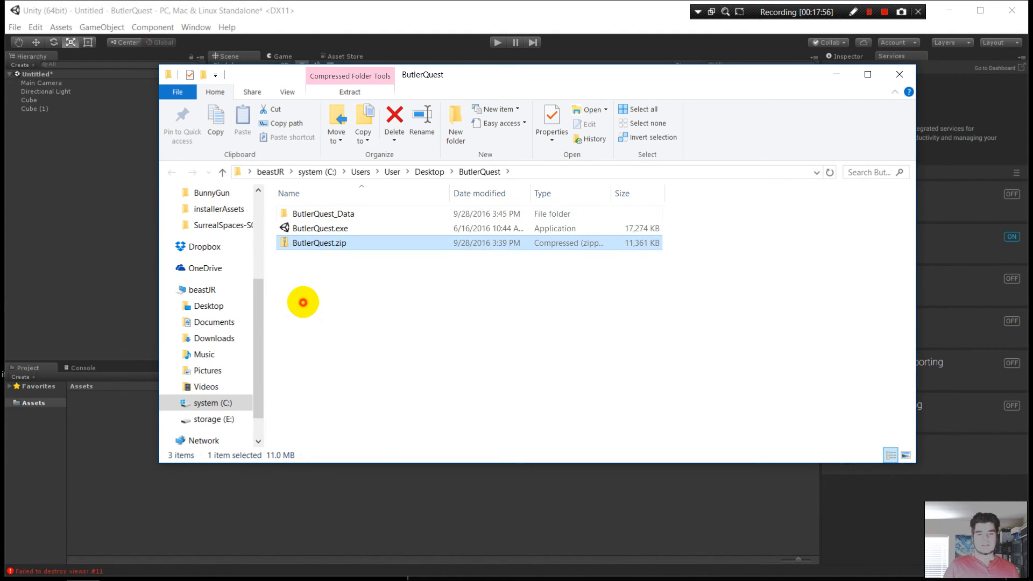
{"action": "left_click", "coordinate": [323, 248]}
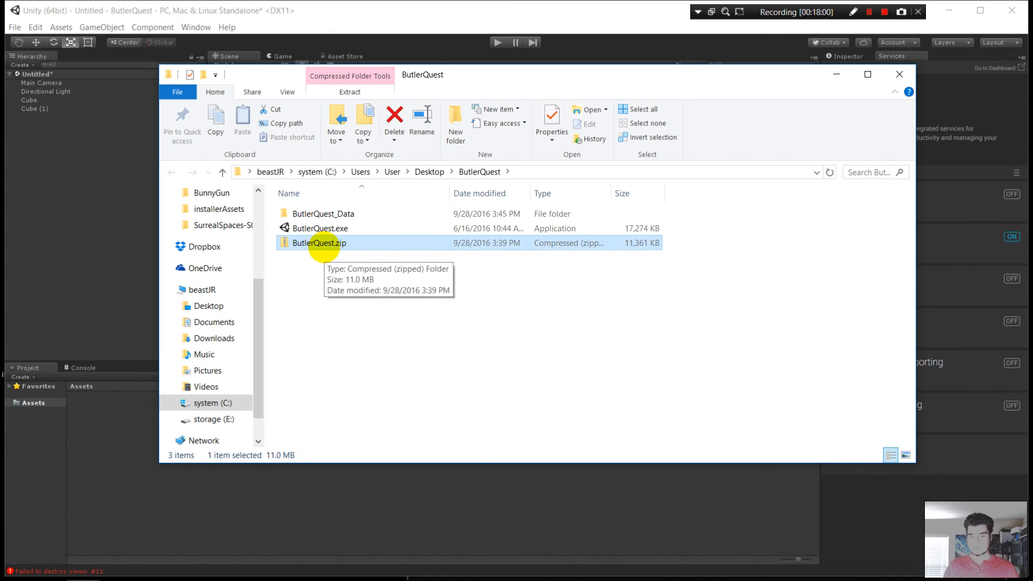
{"action": "left_click", "coordinate": [323, 246]}
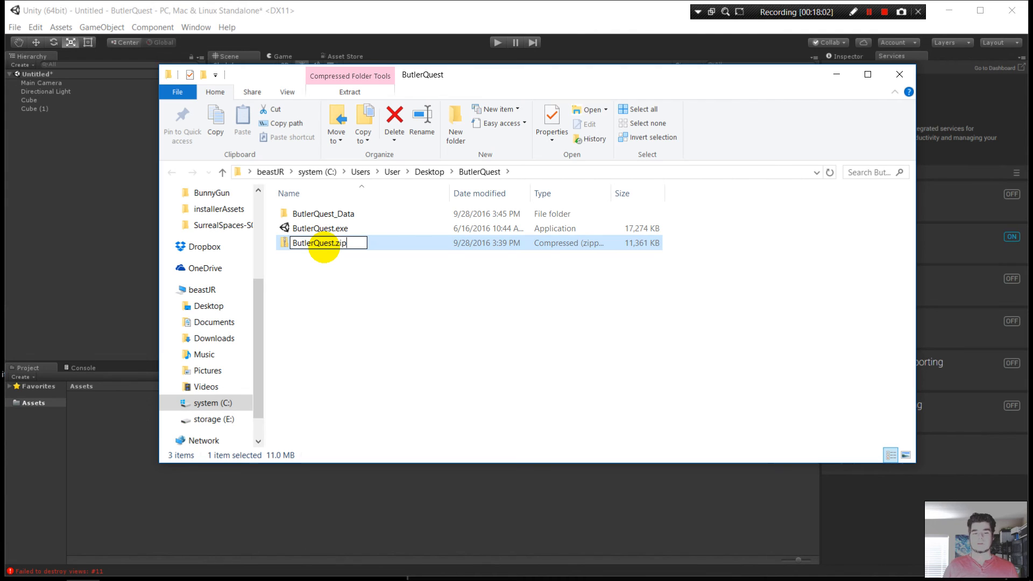
{"action": "key", "text": "shift+Left"}
{"action": "key", "text": "shift+Left"}
{"action": "key", "text": "shift+Left"}
{"action": "key", "text": "shift+Left"}
{"action": "key", "text": "shift+Left"}
{"action": "key", "text": "shift+Left"}
{"action": "key", "text": "shift+Left"}
{"action": "key", "text": "shift+Left"}
{"action": "key", "text": "shift+Left"}
{"action": "key", "text": "shift+Left"}
{"action": "key", "text": "shift+Left"}
{"action": "key", "text": "shift+Left"}
{"action": "key", "text": "shift+Left"}
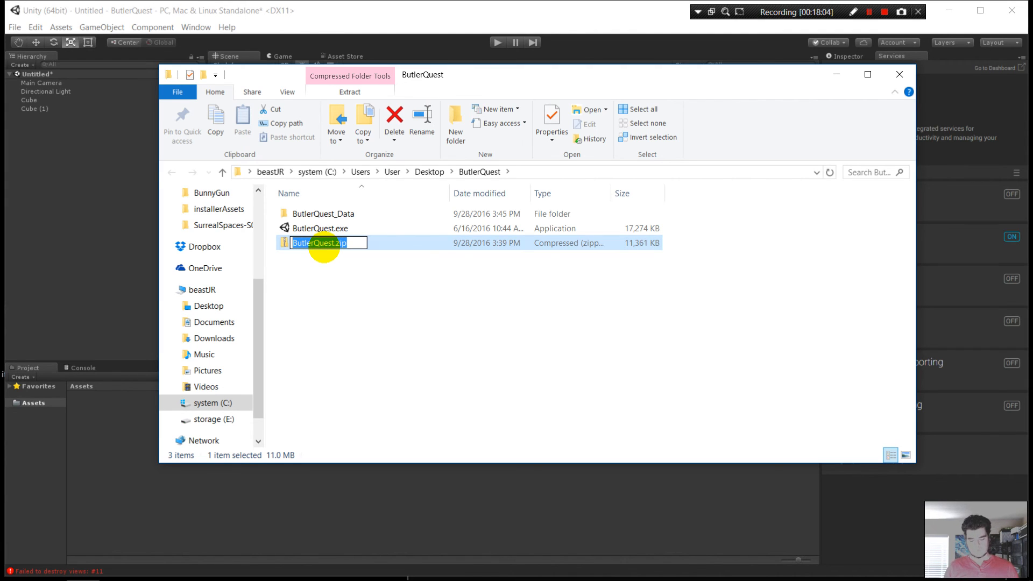
{"action": "left_click", "coordinate": [341, 289]}
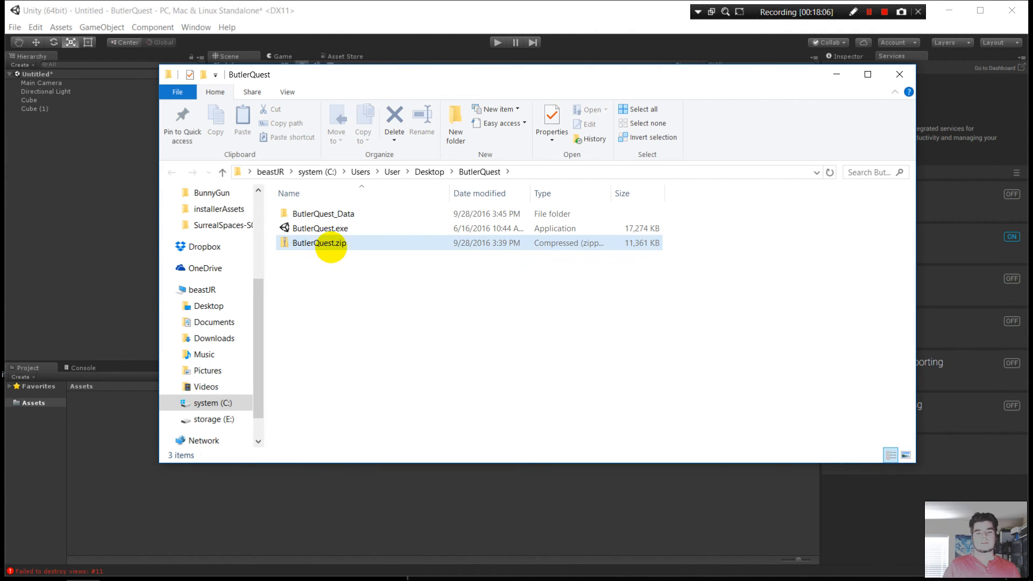
Delete the old ButlerQuest.zip and compress ButlerQuest_Data and ButlerQuest.exe into a new ButlerQuest.zip
{"action": "right_click", "coordinate": [329, 248]}
{"action": "left_click", "coordinate": [369, 478]}
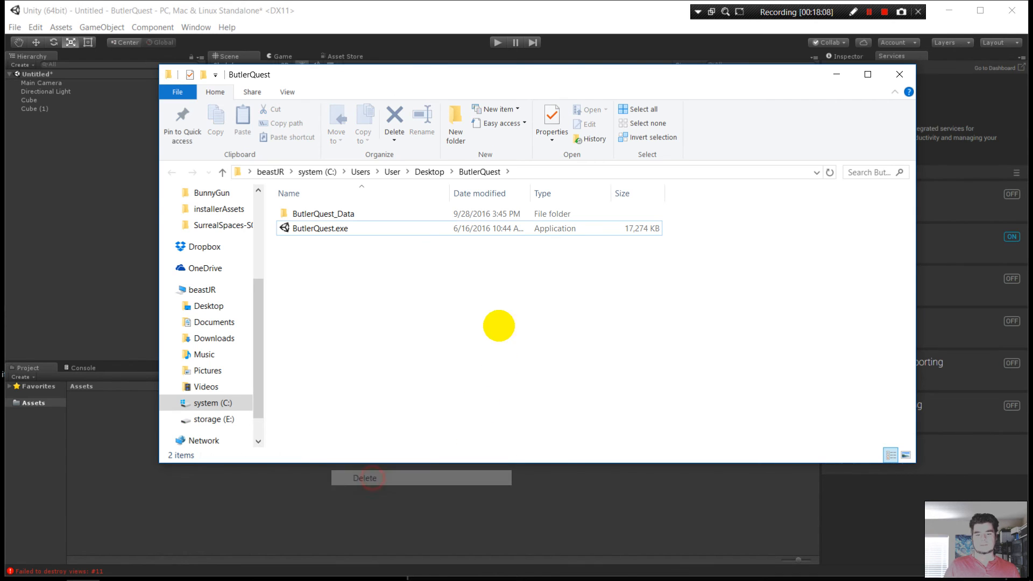
{"action": "left_click", "coordinate": [334, 229]}
{"action": "left_click", "coordinate": [326, 214], "text": "ctrl"}
{"action": "right_click", "coordinate": [330, 229]}
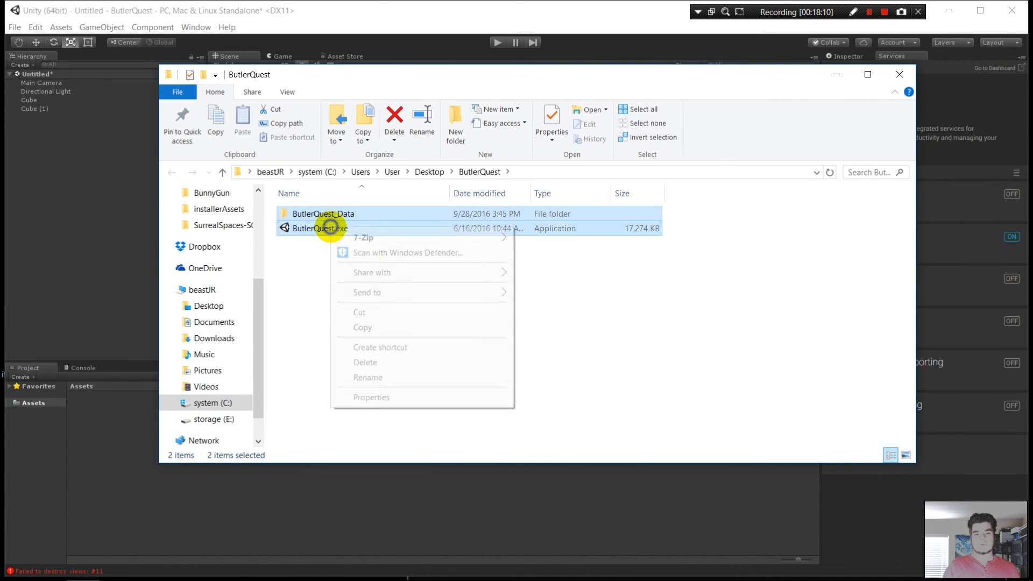
{"action": "mouse_move", "coordinate": [477, 291]}
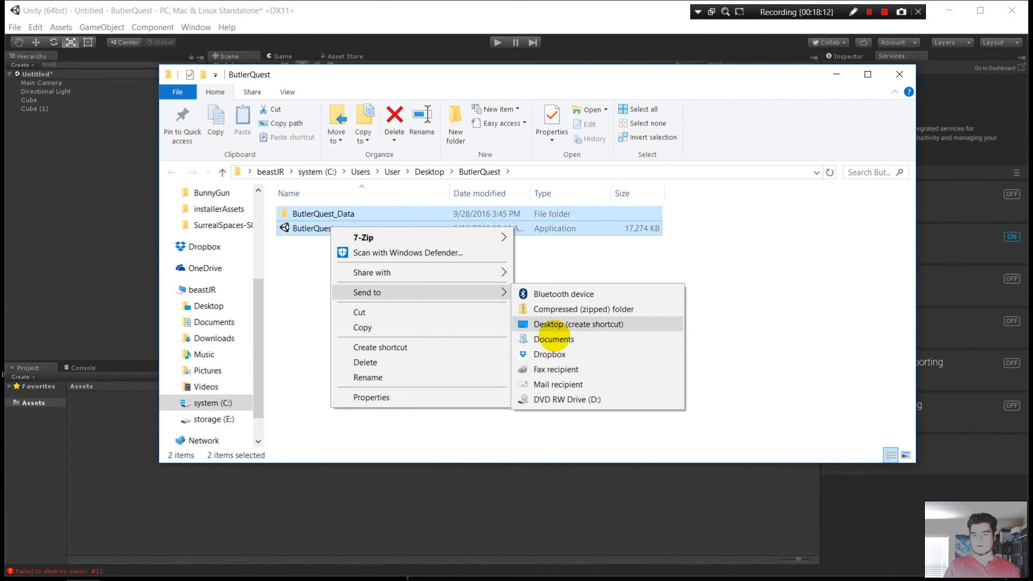
{"action": "left_click", "coordinate": [563, 309]}
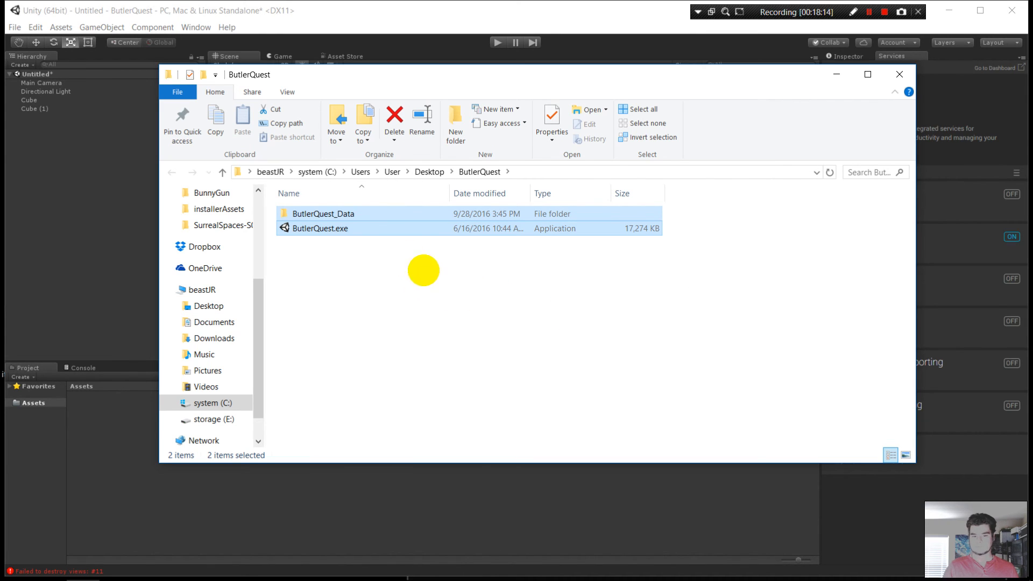
{"action": "left_click", "coordinate": [333, 270]}
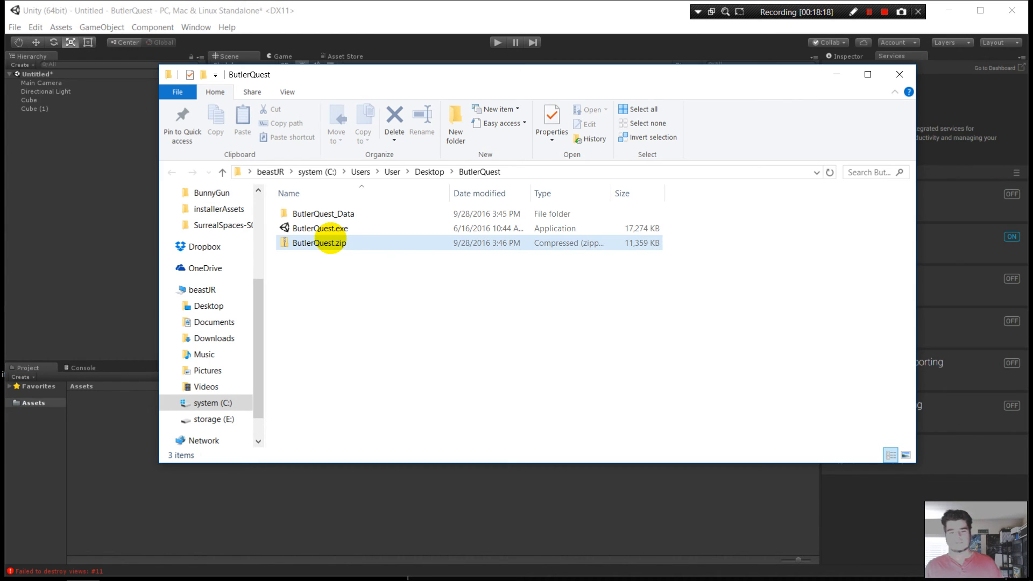
Switch to Sublime Text and copy the full butler push command for ButlerQuest.zip on line 5
{"action": "key", "text": "super+Tab"}
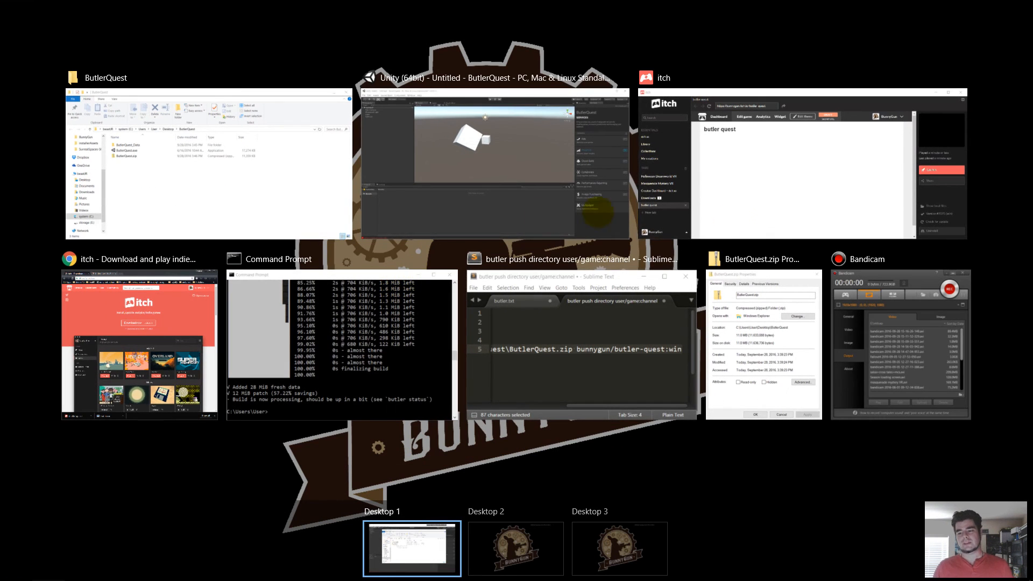
{"action": "left_click", "coordinate": [577, 332]}
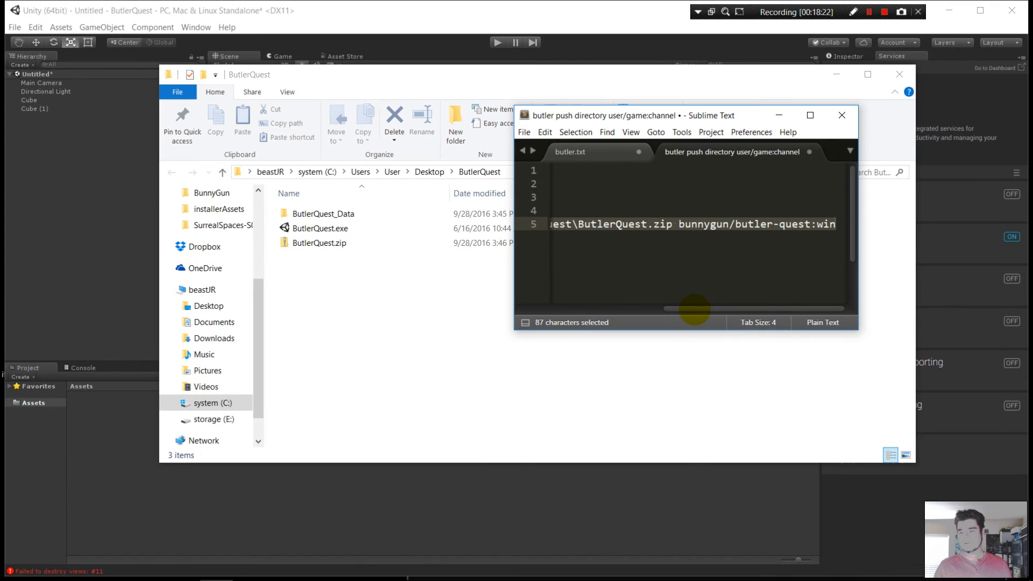
{"action": "left_click_drag", "start_coordinate": [692, 310], "coordinate": [527, 322]}
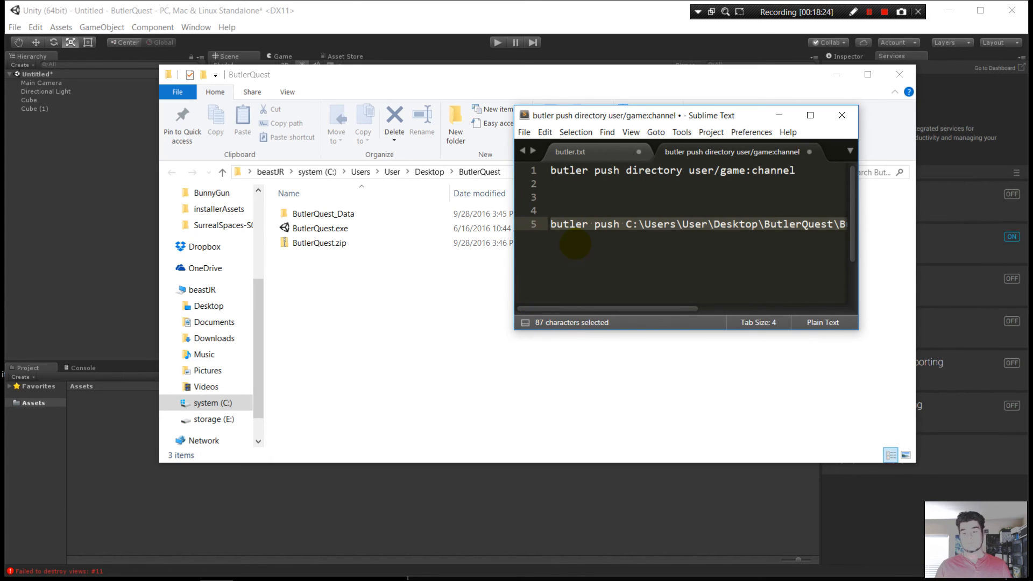
{"action": "right_click", "coordinate": [571, 225]}
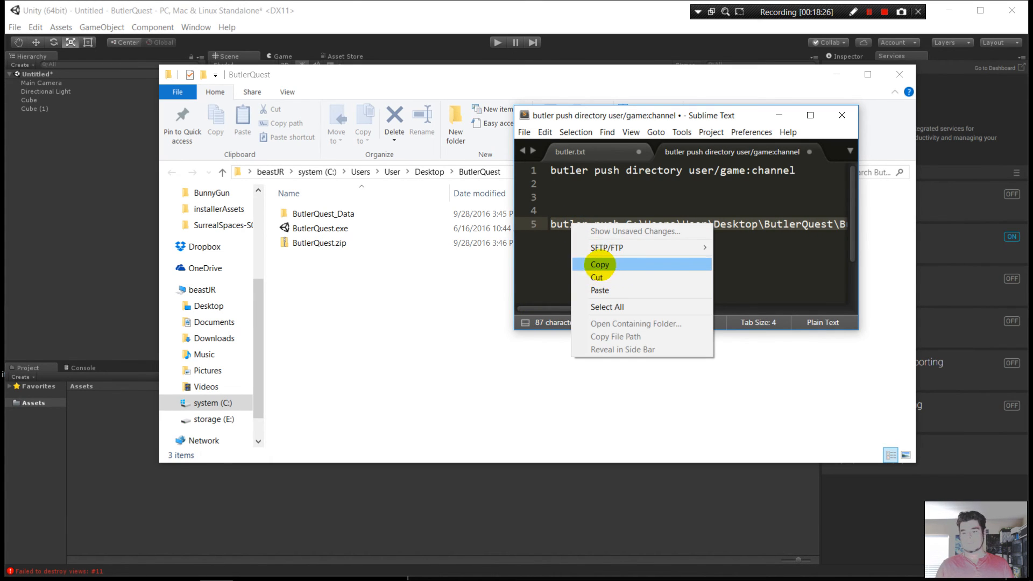
{"action": "left_click", "coordinate": [596, 264]}
Run the copied butler push command in the Command Prompt to upload ButlerQuest.zip to bunnygun/butler-quest:win
{"action": "key", "text": "super+Tab"}
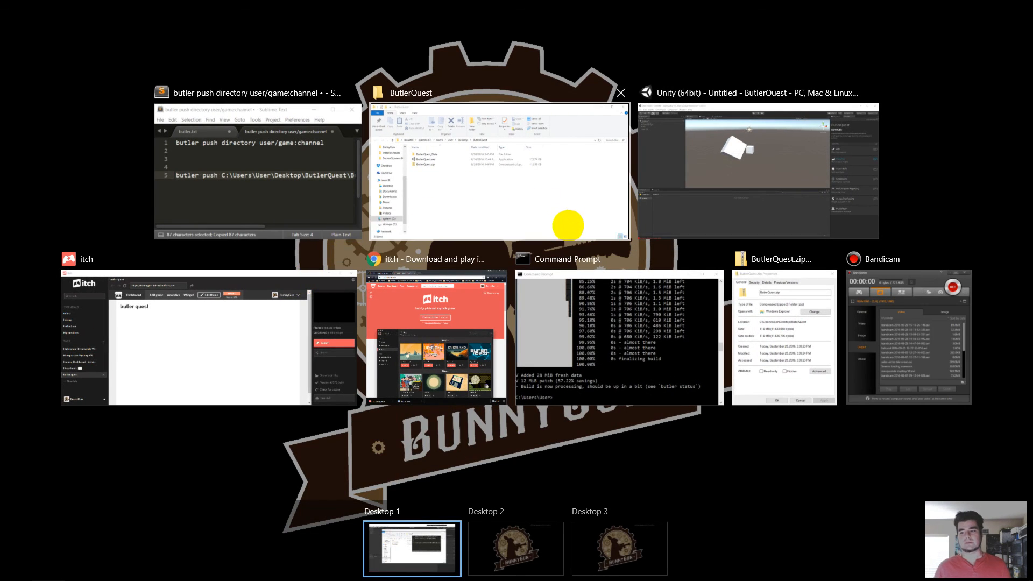
{"action": "left_click", "coordinate": [619, 333]}
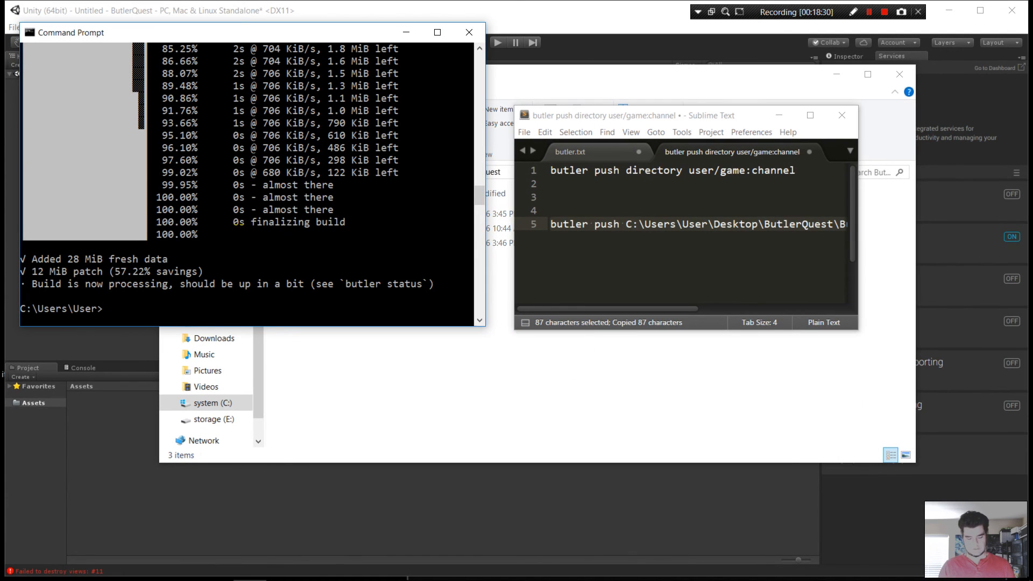
{"action": "key", "text": "ctrl+v"}
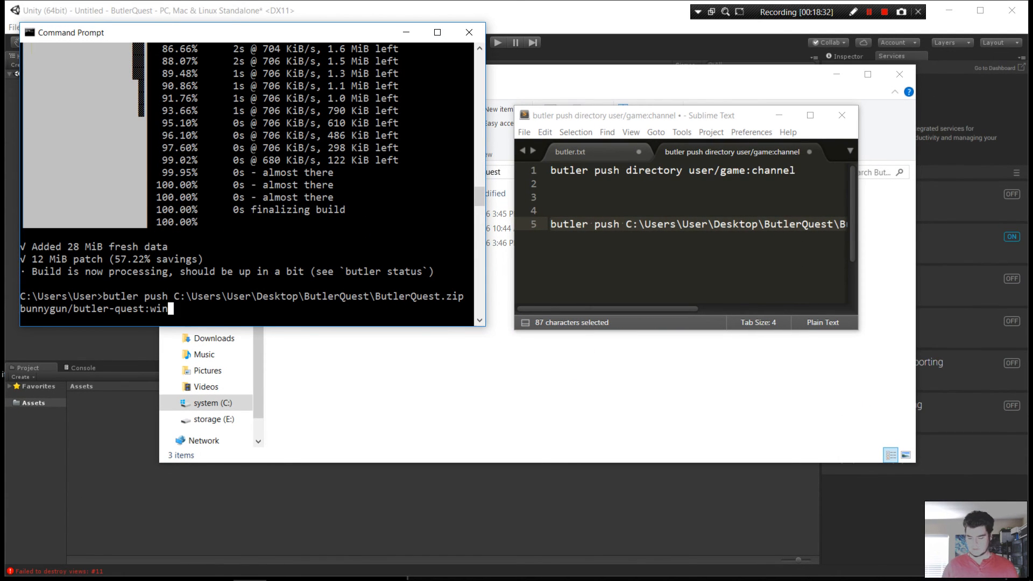
{"action": "key", "text": "Return"}
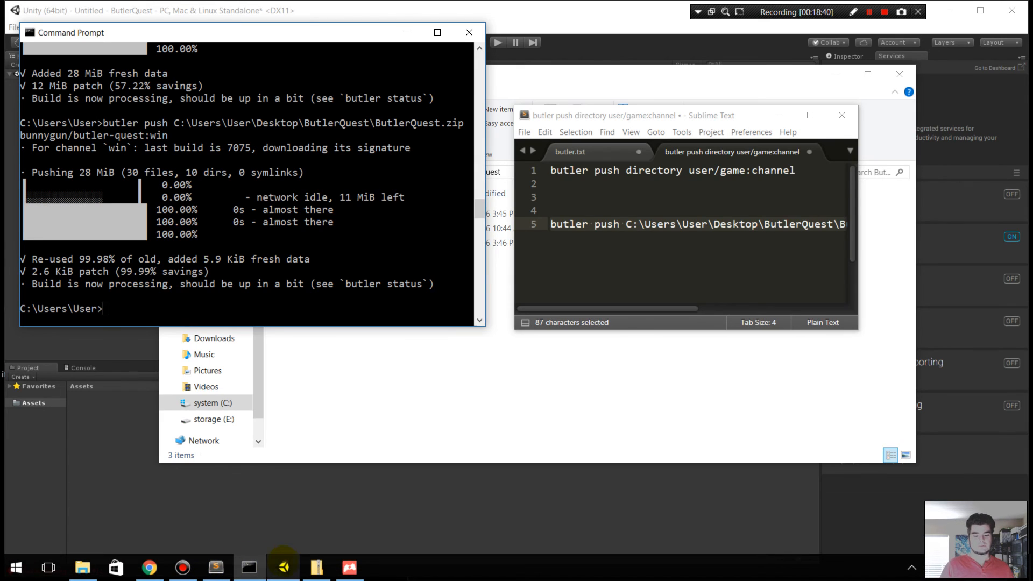
Open the butler quest page from My creations in the itch app and check for an update
{"action": "left_click", "coordinate": [349, 567]}
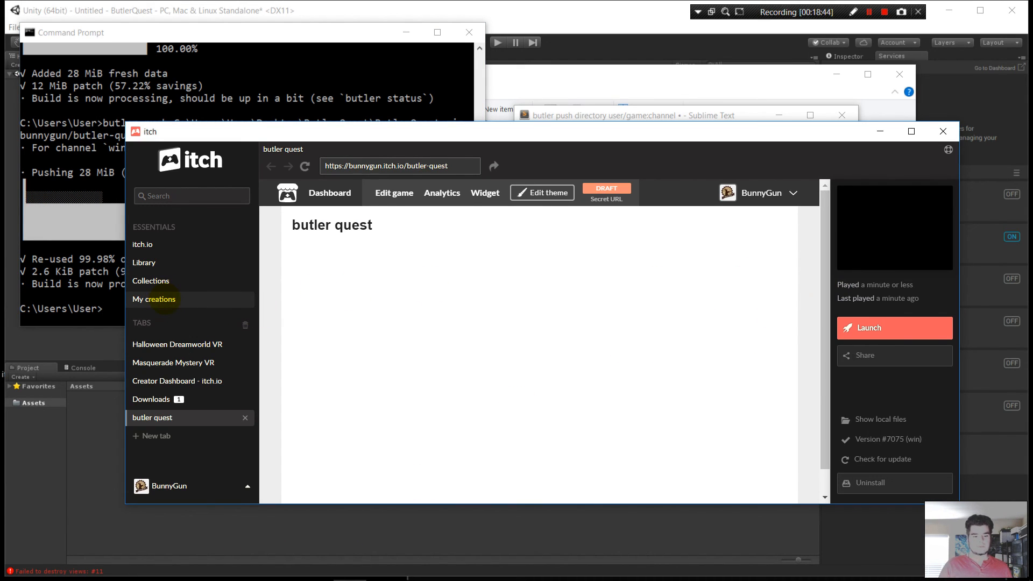
{"action": "left_click", "coordinate": [161, 300]}
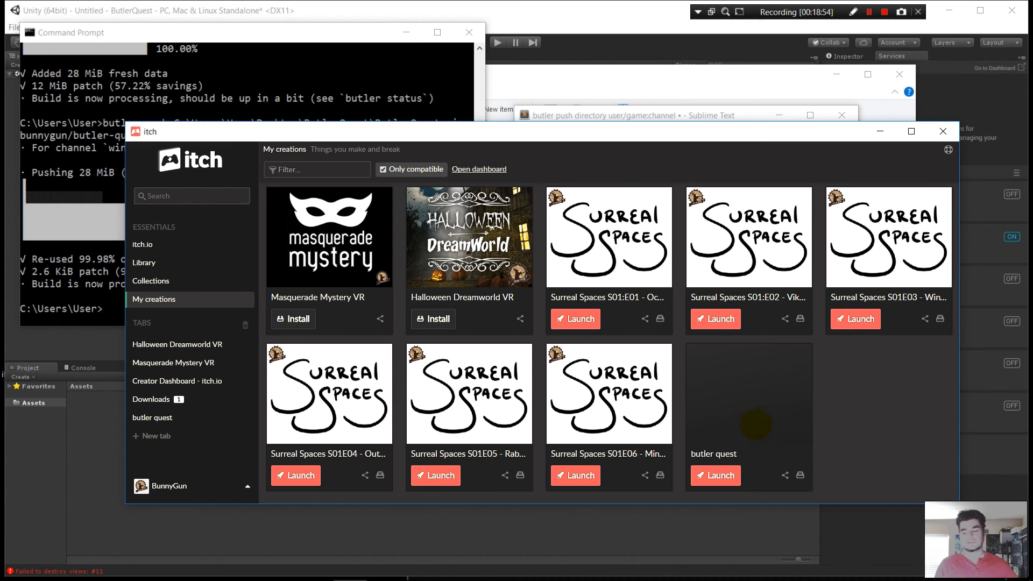
{"action": "left_click", "coordinate": [758, 420]}
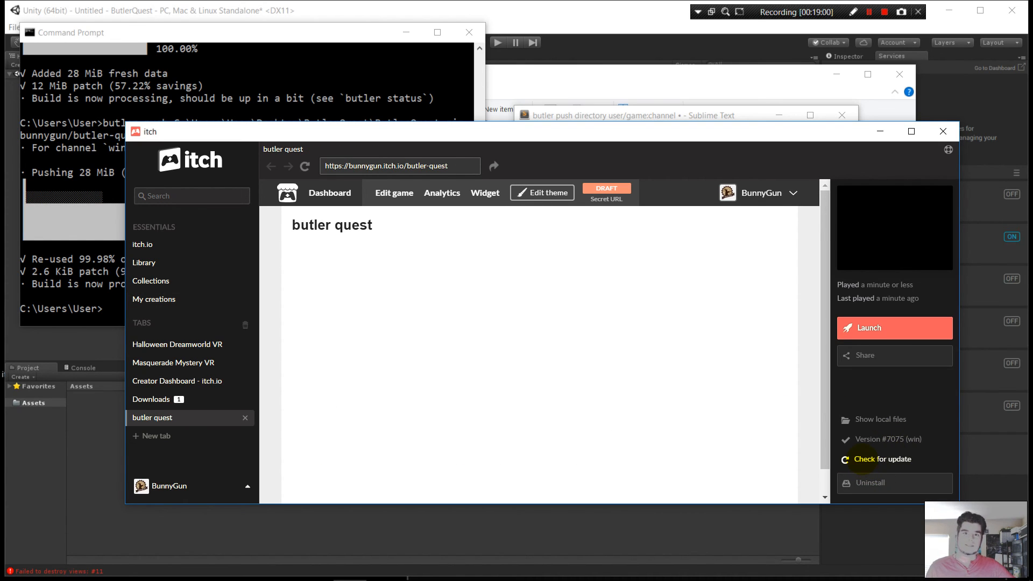
{"action": "left_click", "coordinate": [867, 459]}
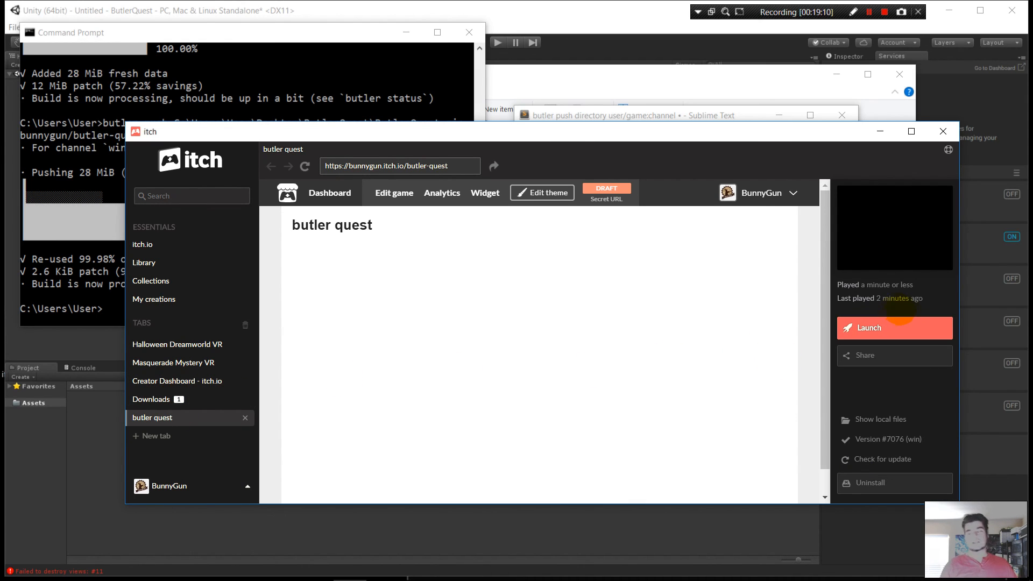
Launch the updated butler quest with the default graphics configuration, view the game and bring up the open windows overview
{"action": "left_click", "coordinate": [900, 322]}
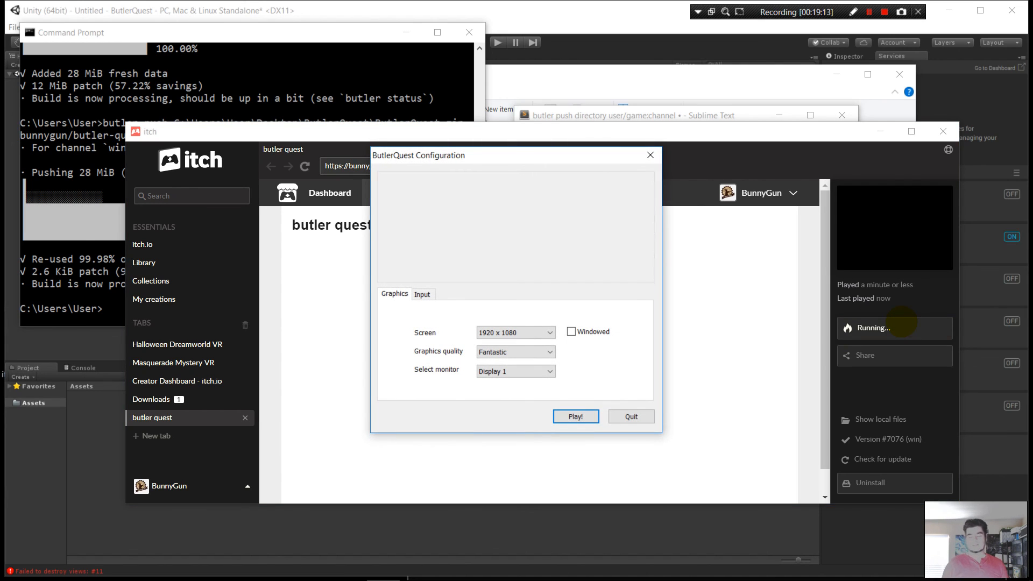
{"action": "left_click", "coordinate": [571, 416]}
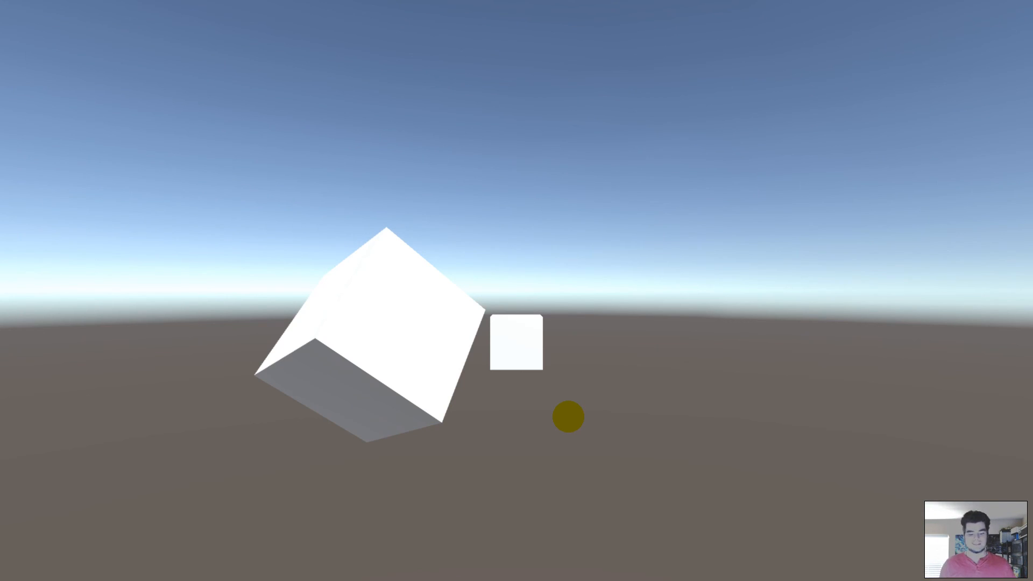
{"action": "key", "text": "super+Tab"}
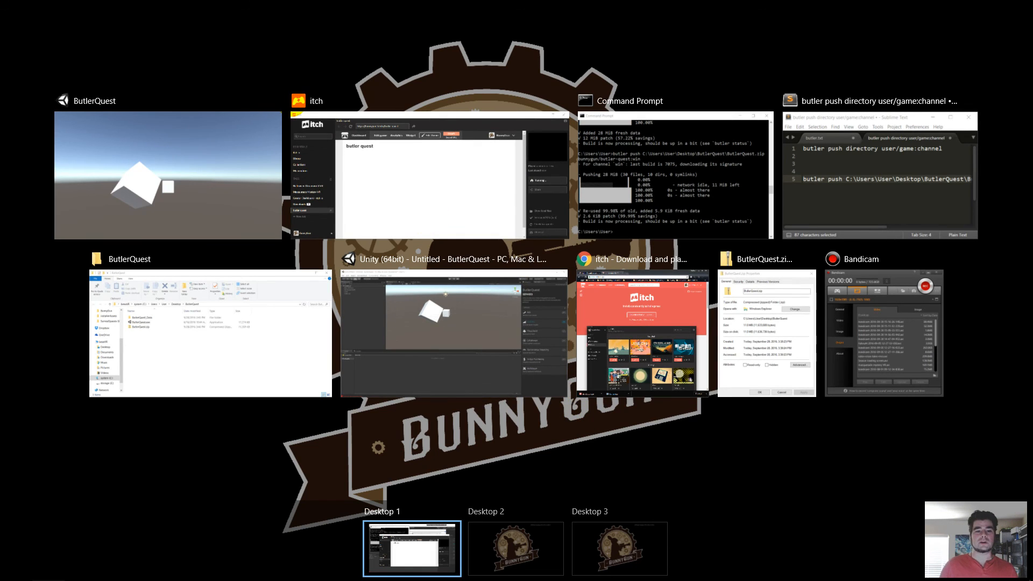
Close the running ButlerQuest game, return to the itch app window and switch to the Command Prompt
{"action": "left_click", "coordinate": [274, 100]}
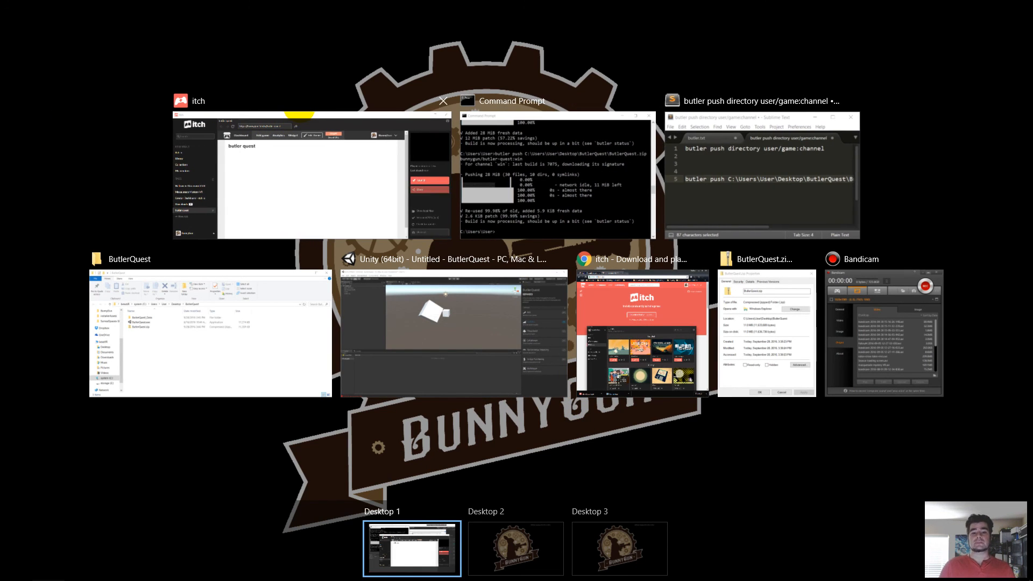
{"action": "left_click", "coordinate": [301, 114]}
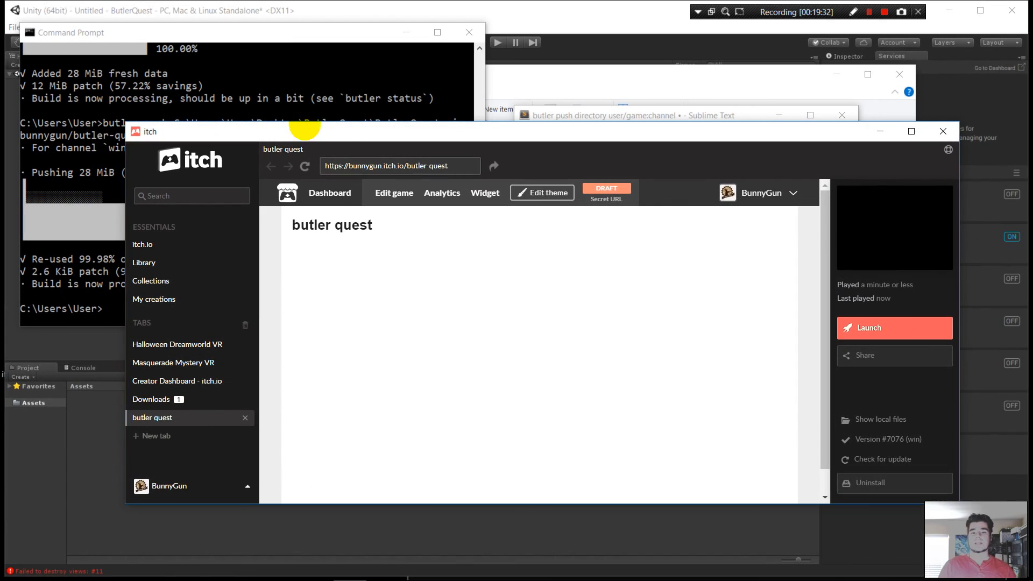
{"action": "left_click_drag", "start_coordinate": [428, 129], "coordinate": [378, 123]}
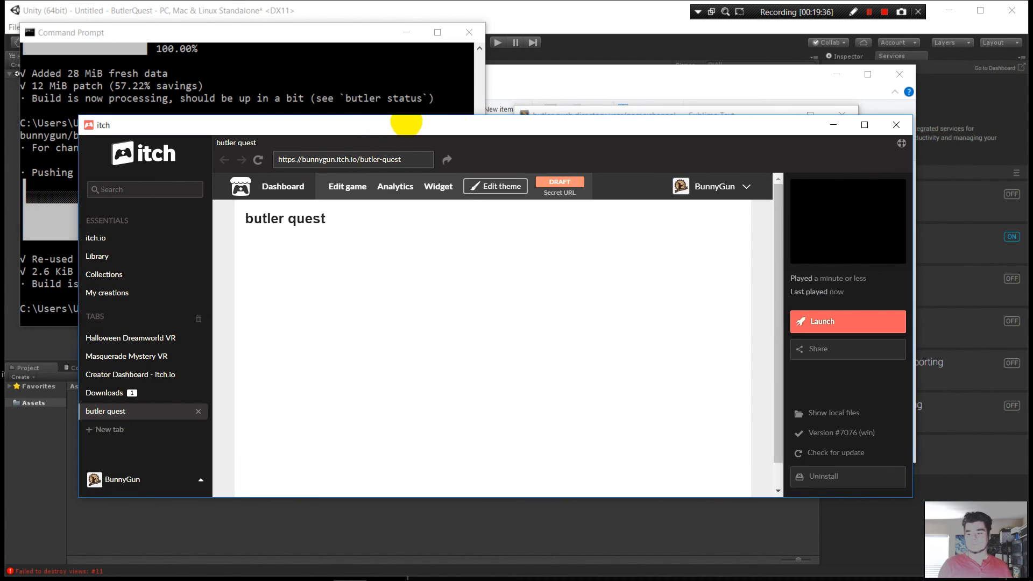
{"action": "left_click_drag", "start_coordinate": [742, 129], "coordinate": [675, 125]}
{"action": "left_click", "coordinate": [377, 37]}
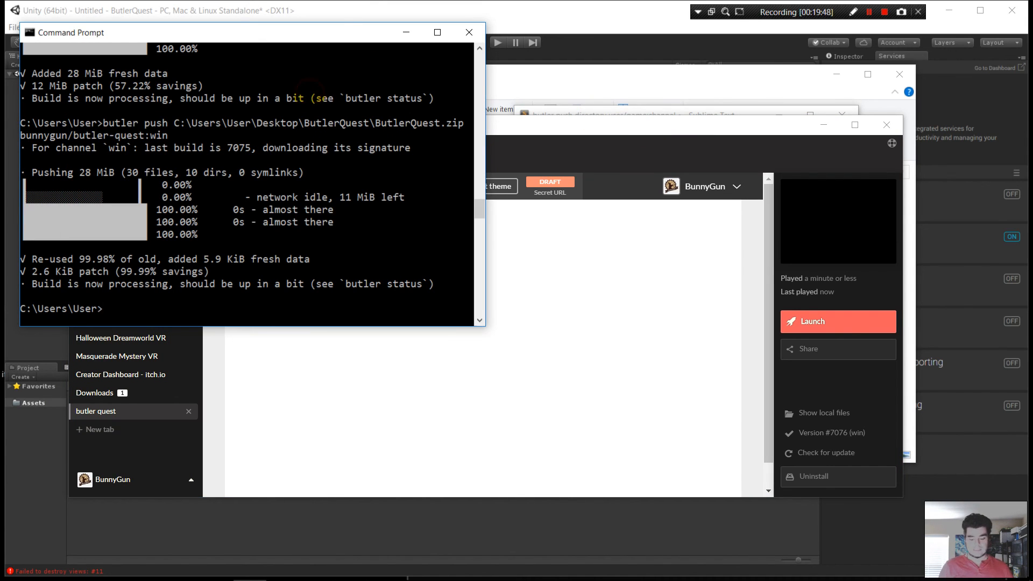
{"action": "type", "text": "dir/w"}
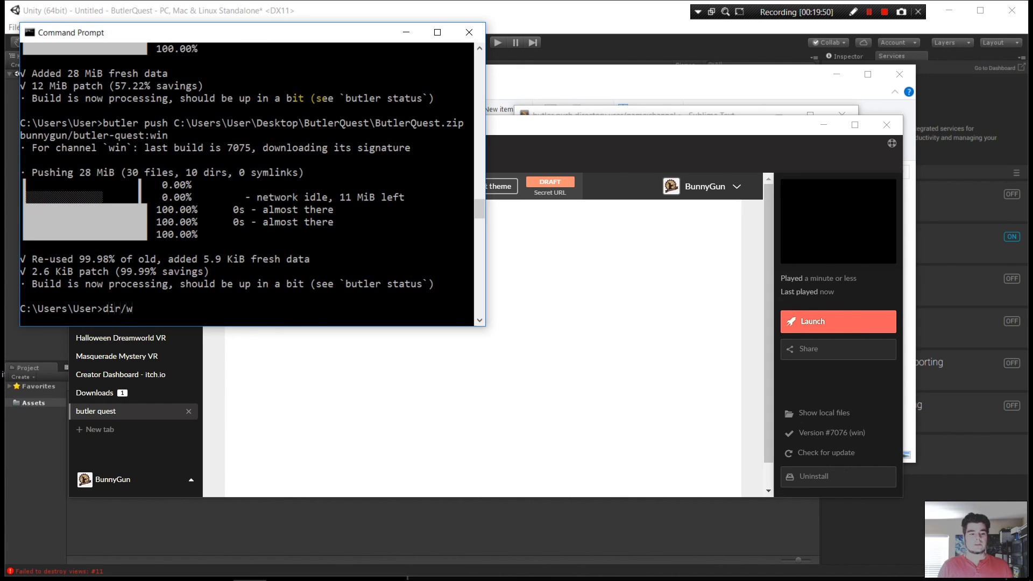
{"action": "key", "text": "BackSpace"}
{"action": "key", "text": "BackSpace"}
{"action": "key", "text": "BackSpace"}
{"action": "key", "text": "BackSpace"}
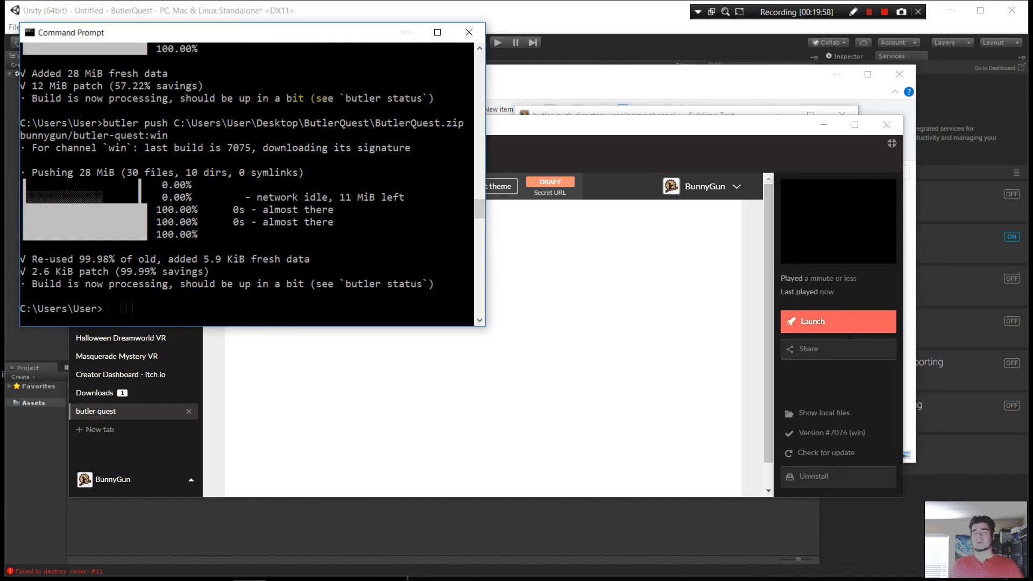
Run butler without arguments in the Command Prompt to list its available commands
{"action": "type", "text": "but"}
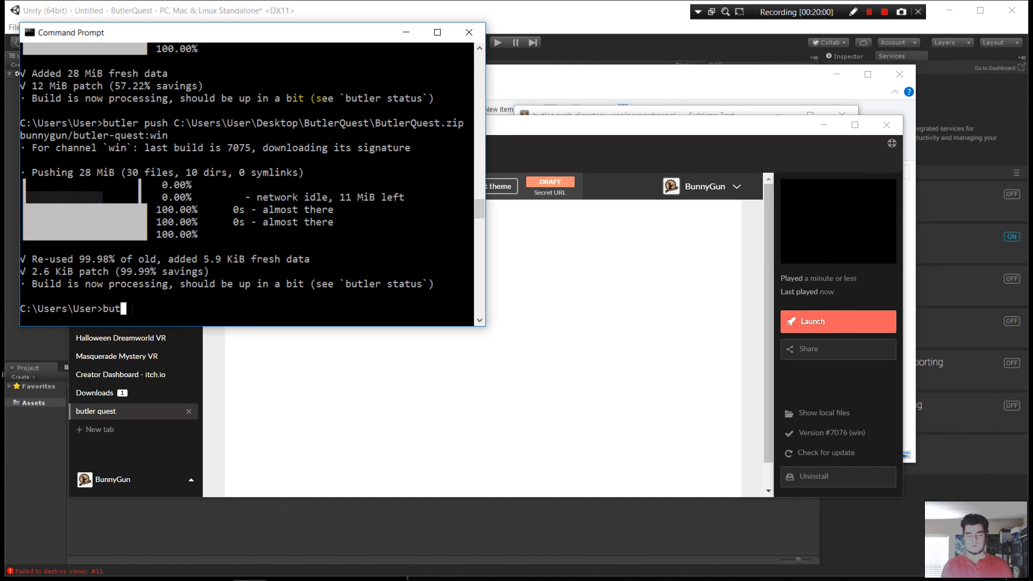
{"action": "type", "text": "ler"}
{"action": "key", "text": "Return"}
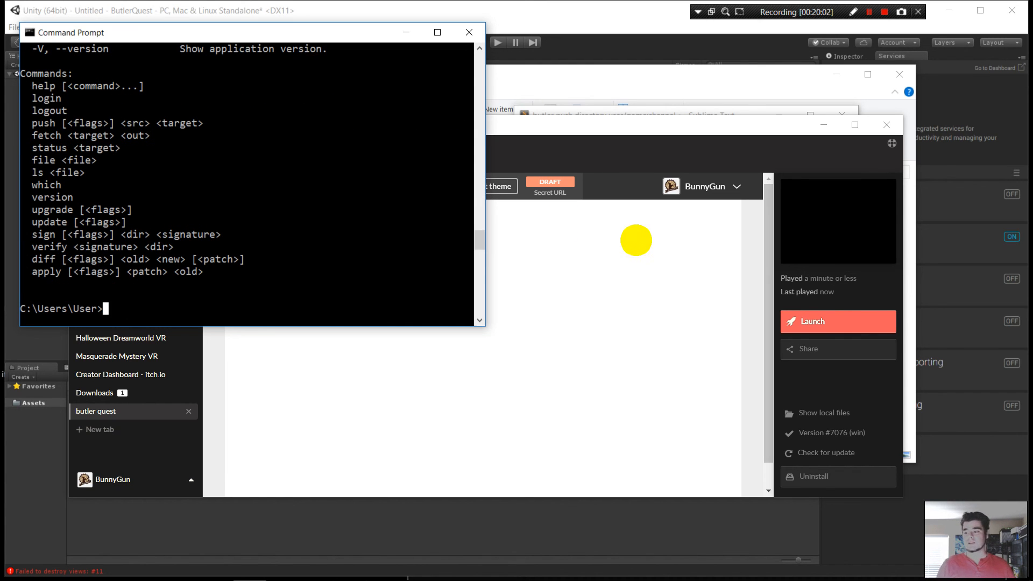
Switch to Sublime Text to view the butler push commands, and bring the ButlerQuest folder window forward
{"action": "key", "text": "super+Tab"}
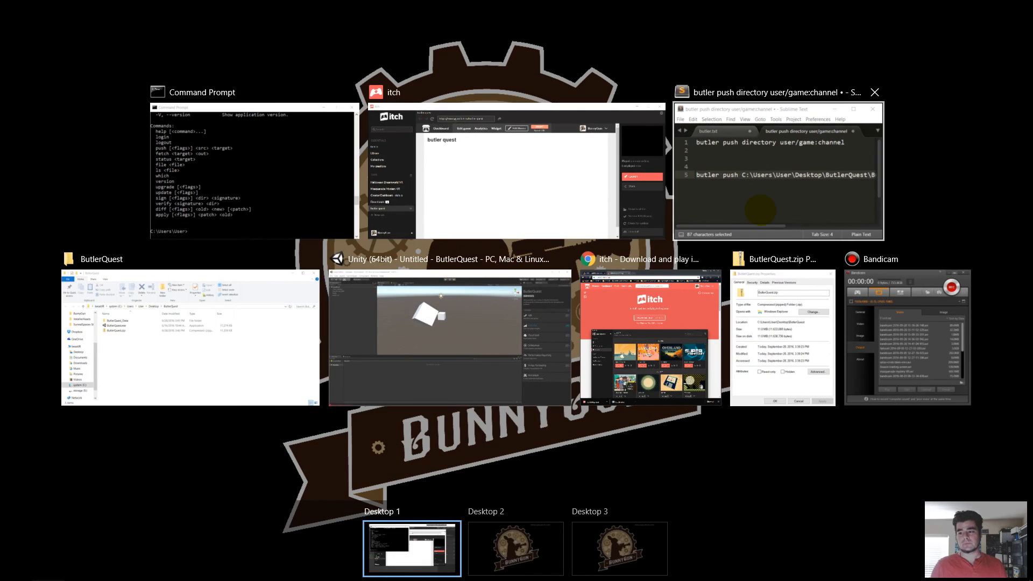
{"action": "left_click", "coordinate": [752, 200]}
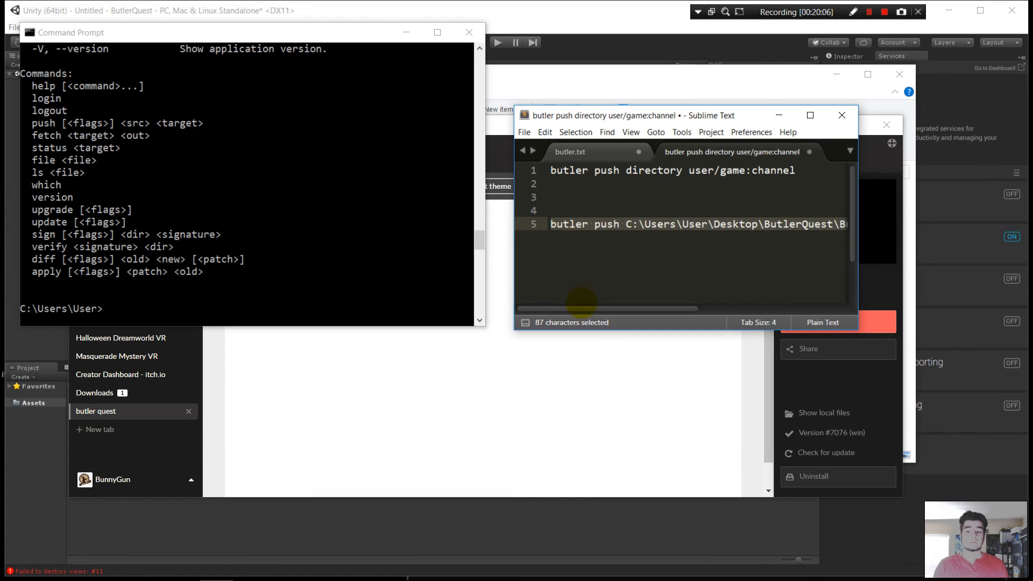
{"action": "left_click_drag", "start_coordinate": [586, 308], "coordinate": [549, 313]}
{"action": "left_click_drag", "start_coordinate": [635, 301], "coordinate": [536, 315]}
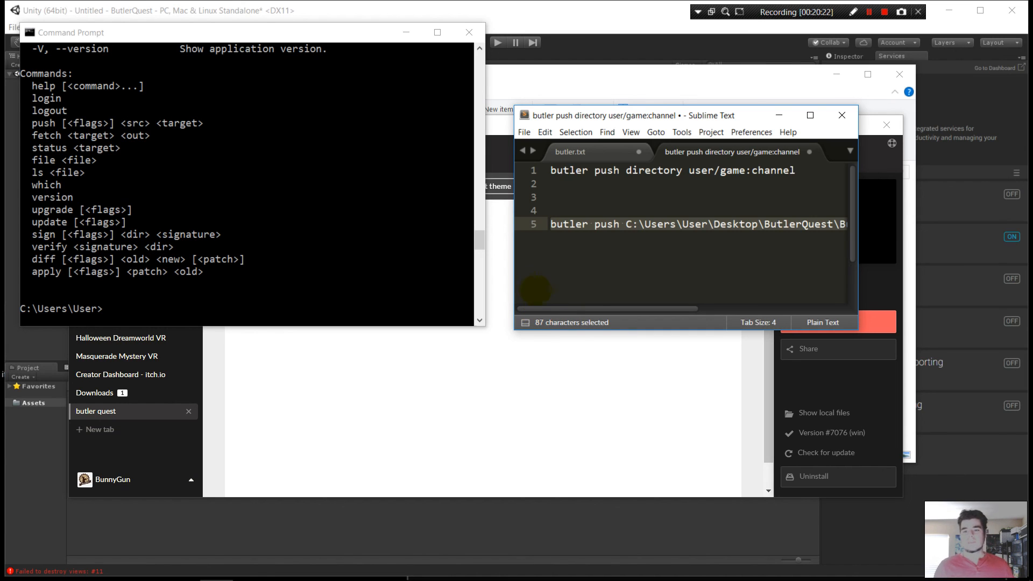
{"action": "left_click", "coordinate": [498, 110]}
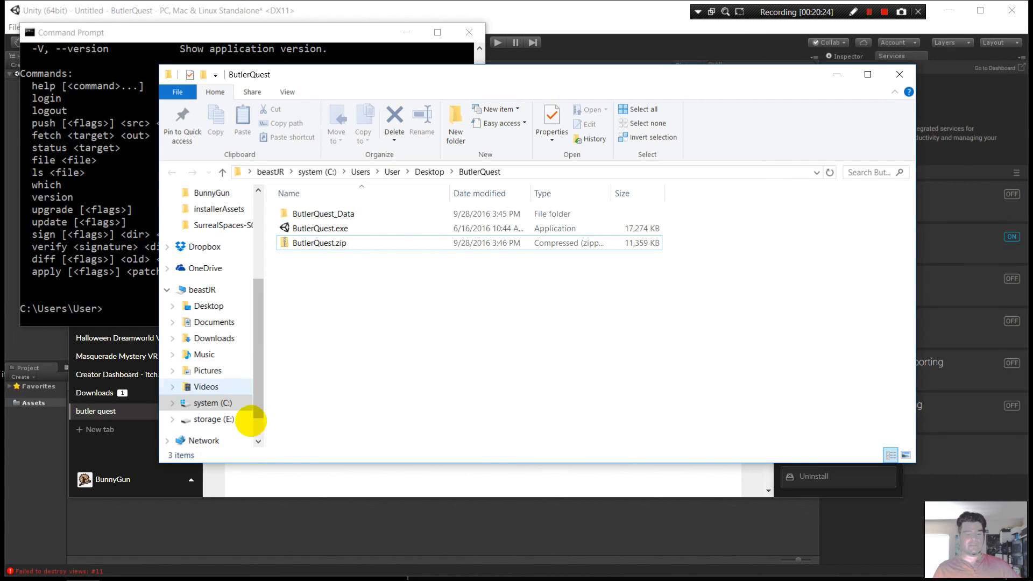
Switch to the itch app and open Downloads to view the finished downloads
{"action": "left_click", "coordinate": [259, 484]}
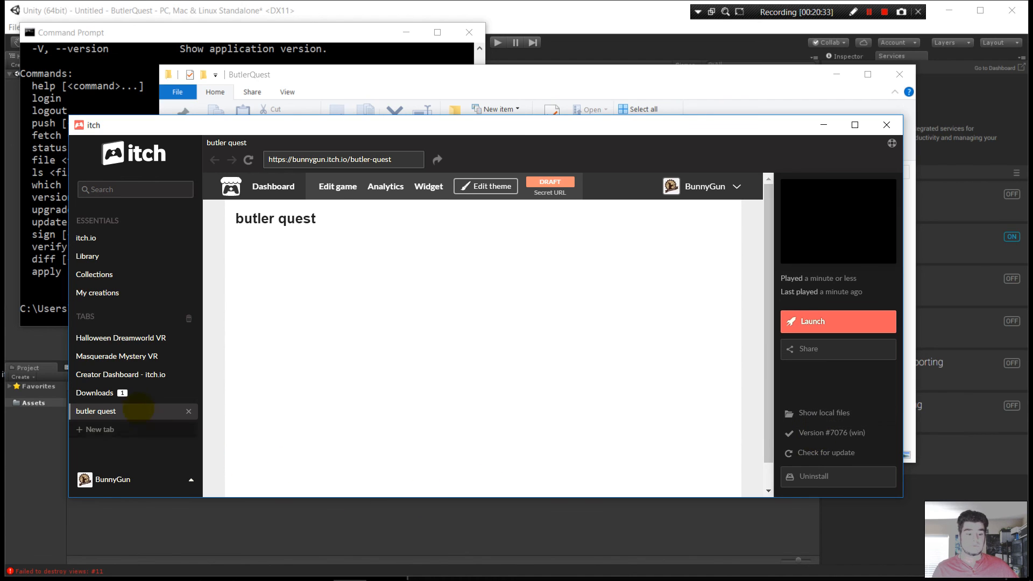
{"action": "left_click", "coordinate": [114, 393]}
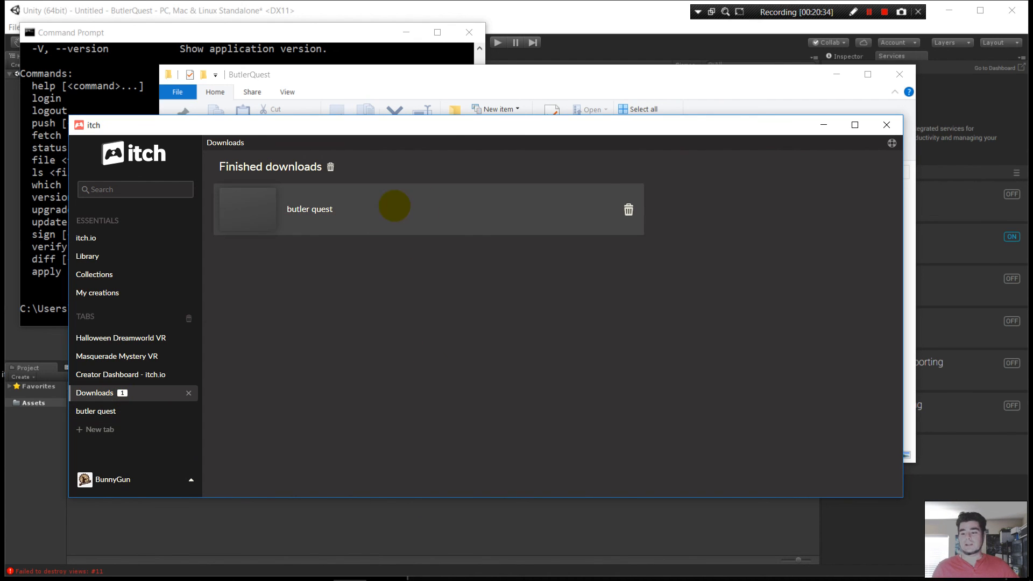
{"action": "left_click_drag", "start_coordinate": [719, 127], "coordinate": [740, 133]}
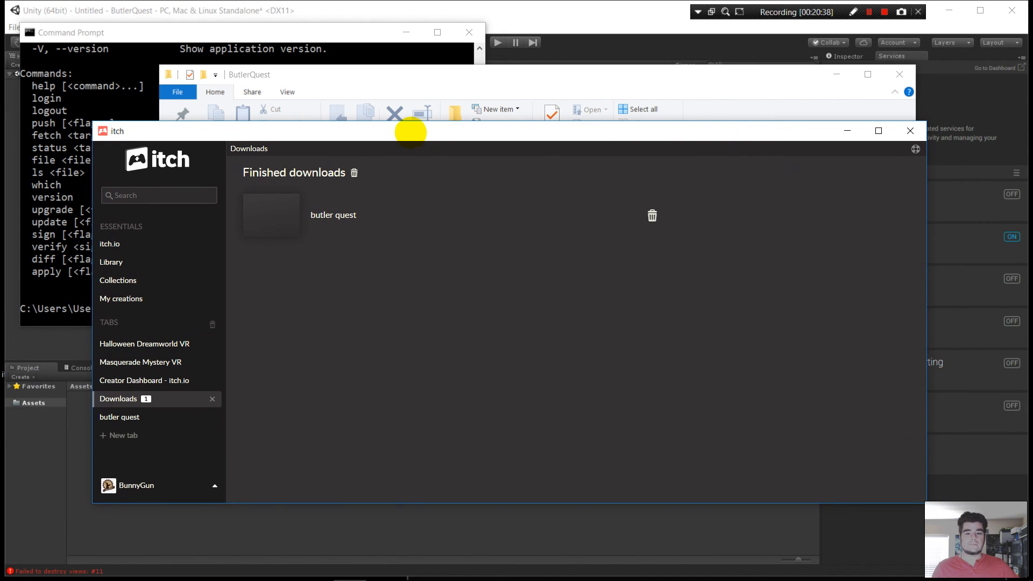
{"action": "mouse_move", "coordinate": [410, 126]}
{"action": "left_mouse_down"}
{"action": "mouse_move", "coordinate": [376, 120]}
{"action": "mouse_move", "coordinate": [400, 118]}
{"action": "left_mouse_up"}
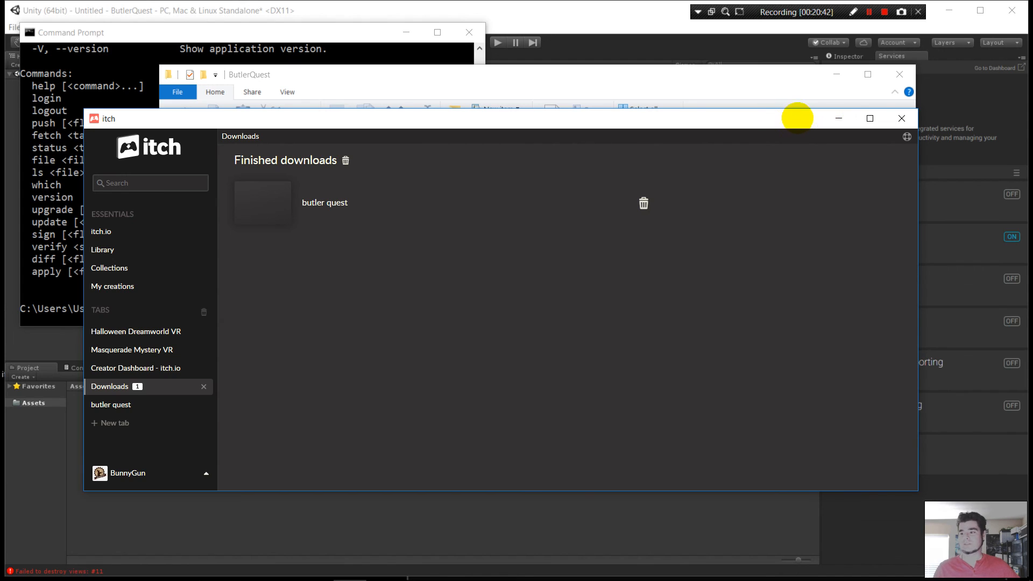
{"action": "mouse_move", "coordinate": [796, 117]}
{"action": "left_mouse_down"}
{"action": "mouse_move", "coordinate": [754, 122]}
{"action": "mouse_move", "coordinate": [796, 123]}
{"action": "left_mouse_up"}
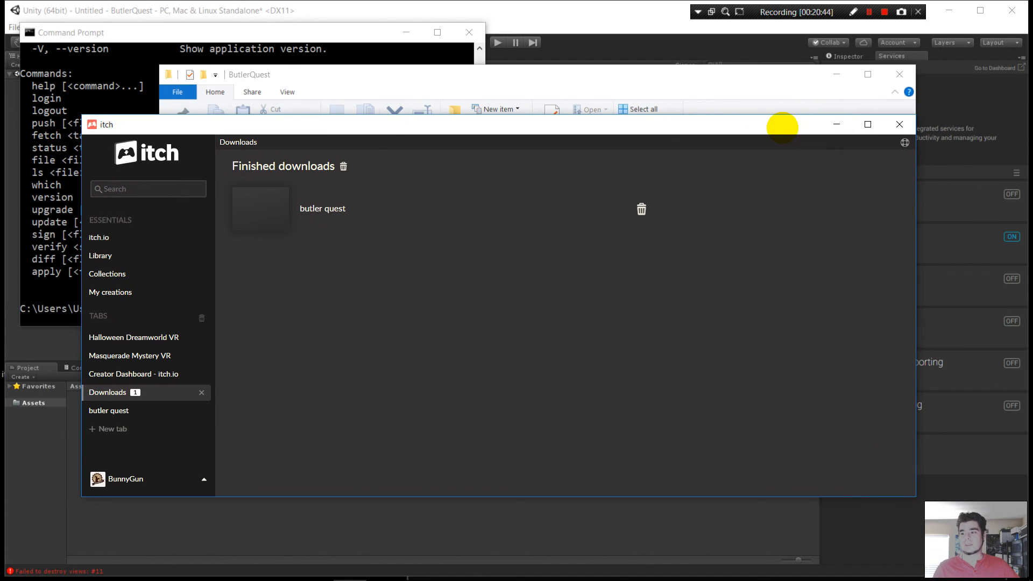